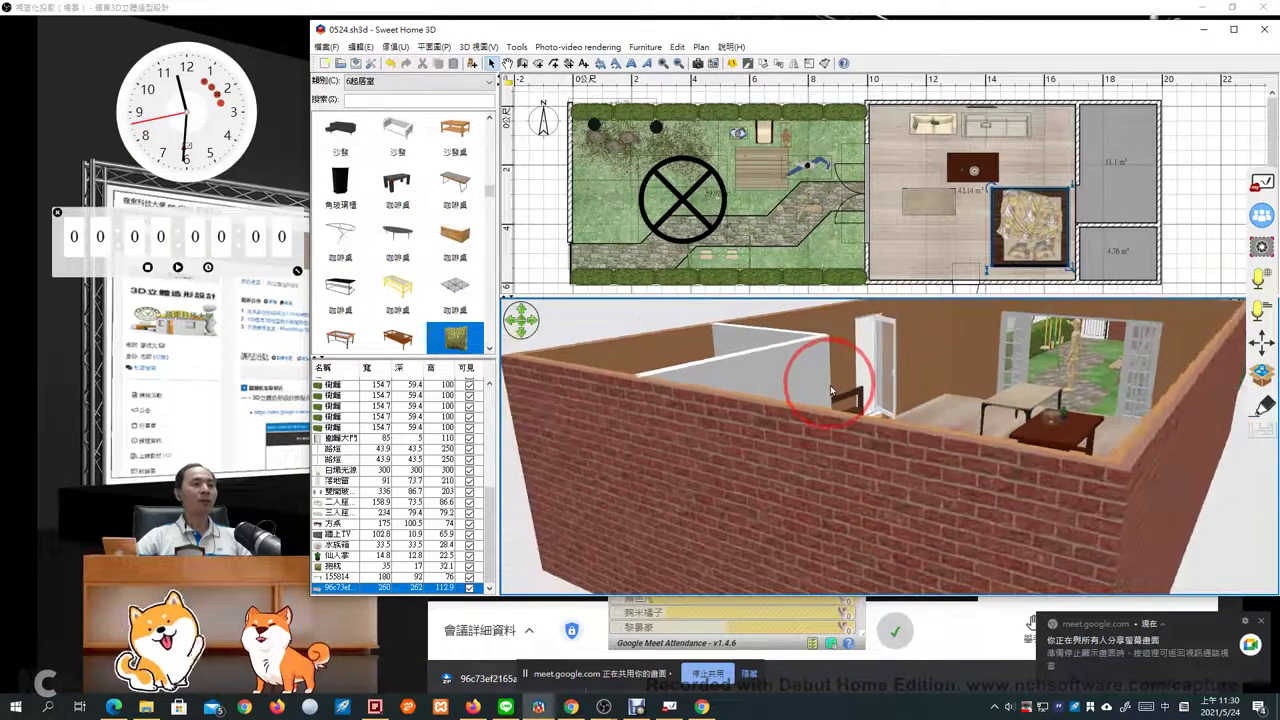
left_click_drag(838, 390, 1074, 434)
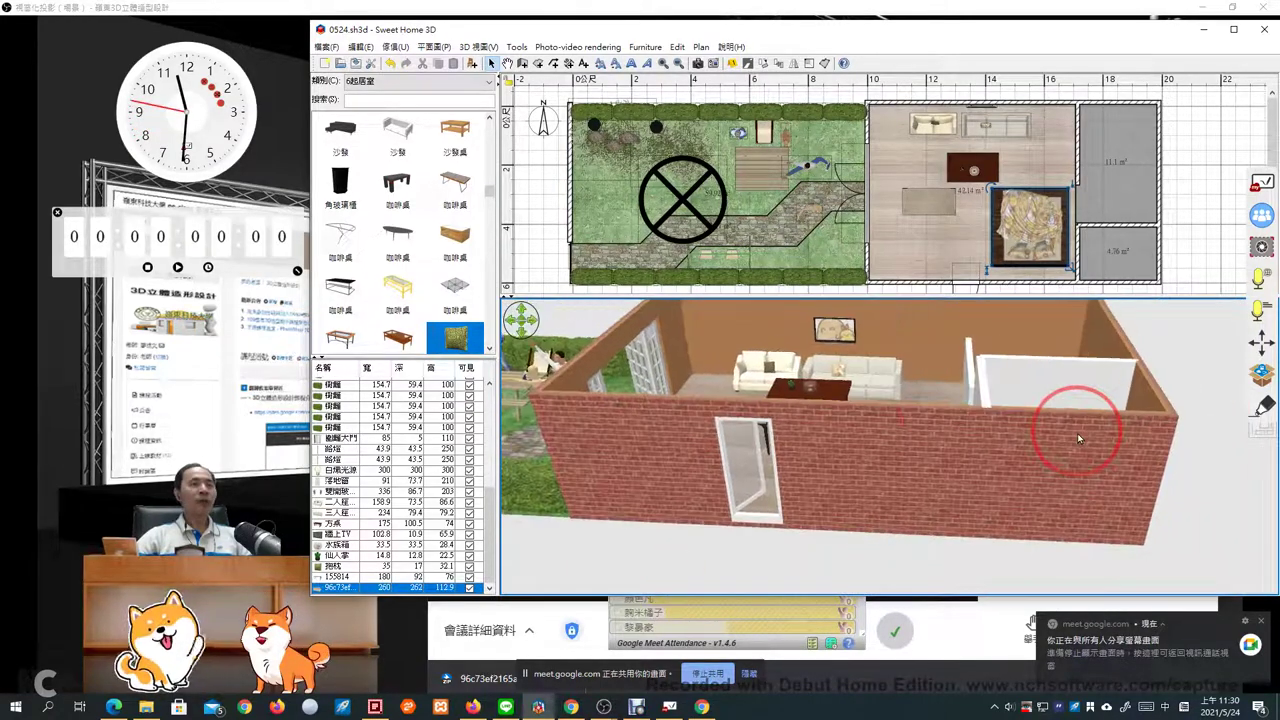
left_click(766, 428)
left_click_drag(766, 428, 652, 380)
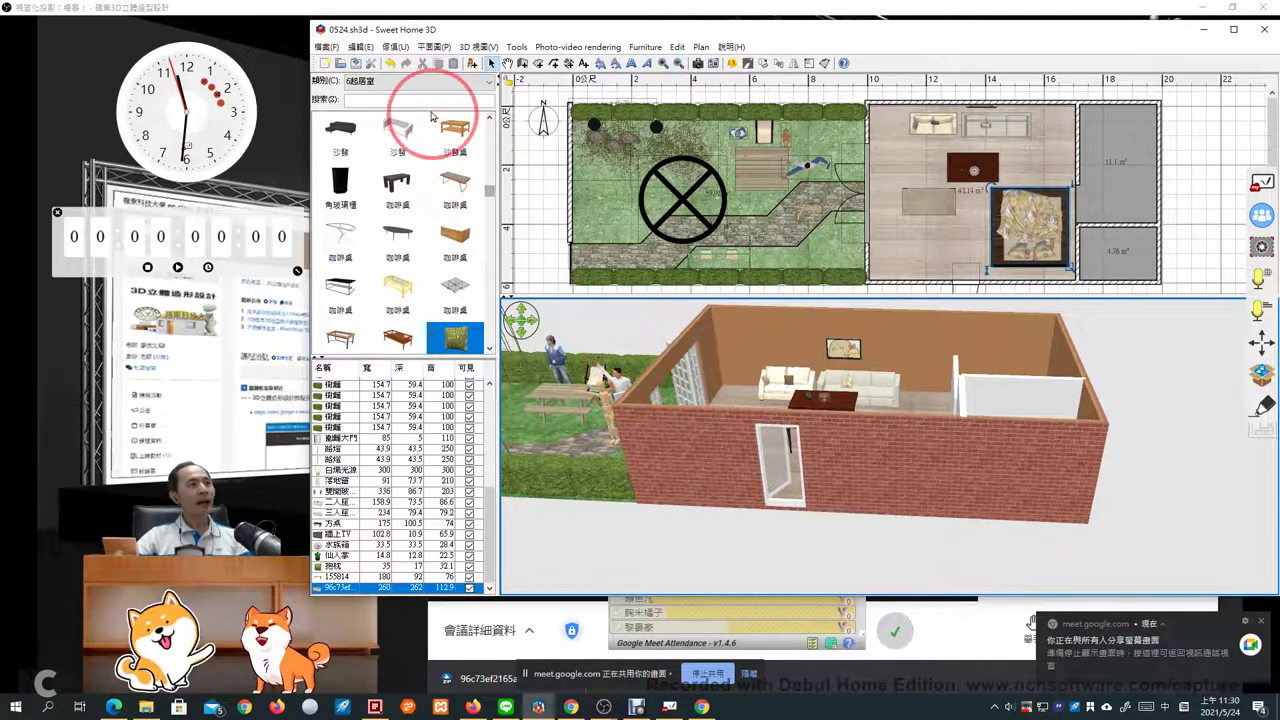
left_click(523, 196)
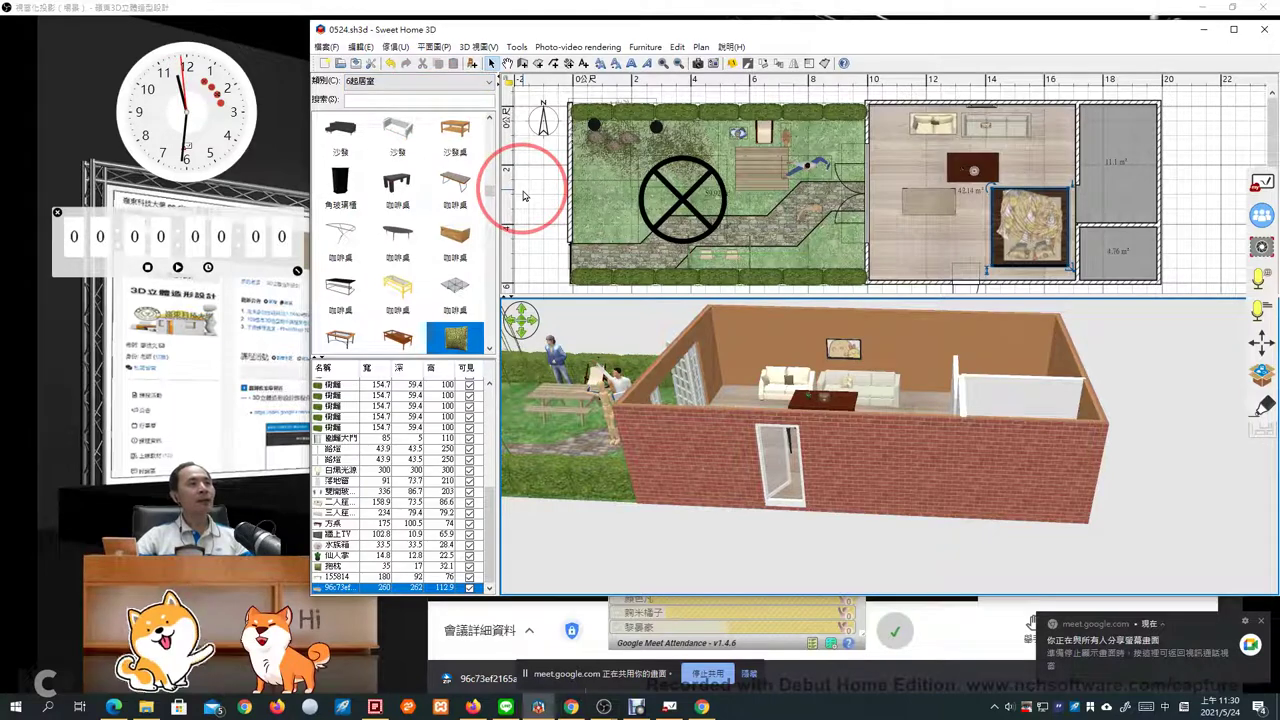
left_click(522, 186)
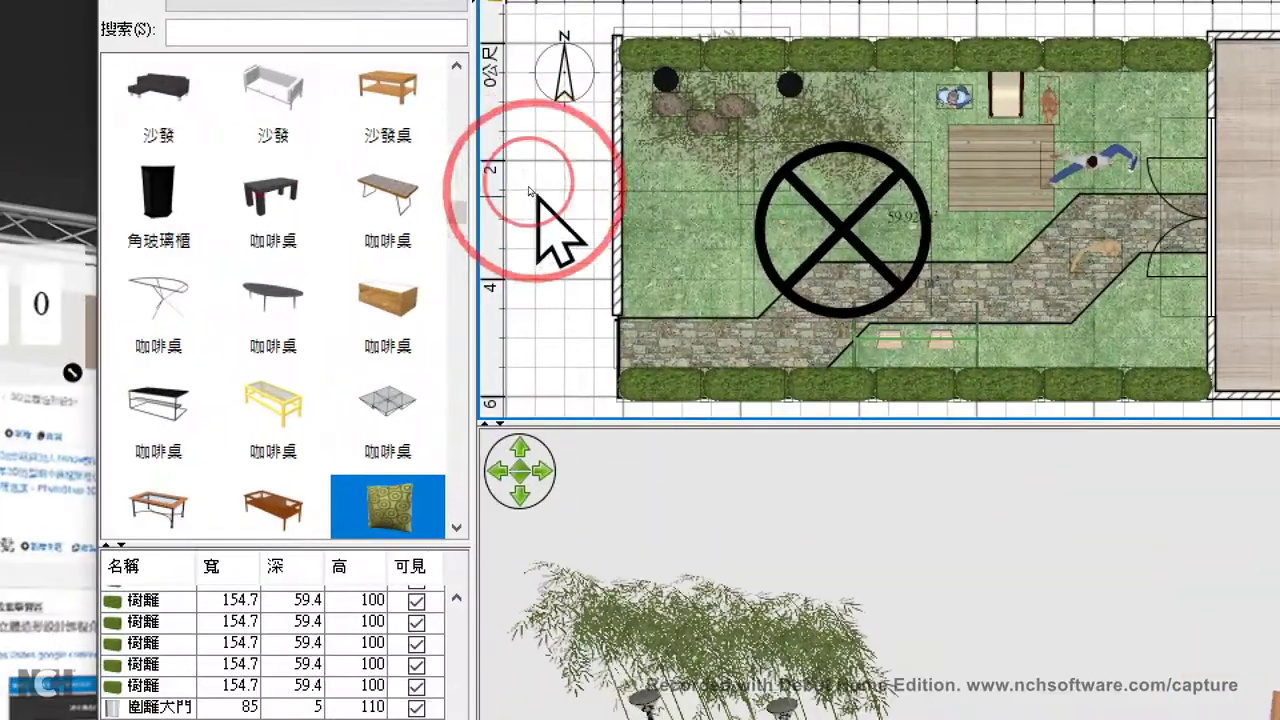
right_click(533, 168)
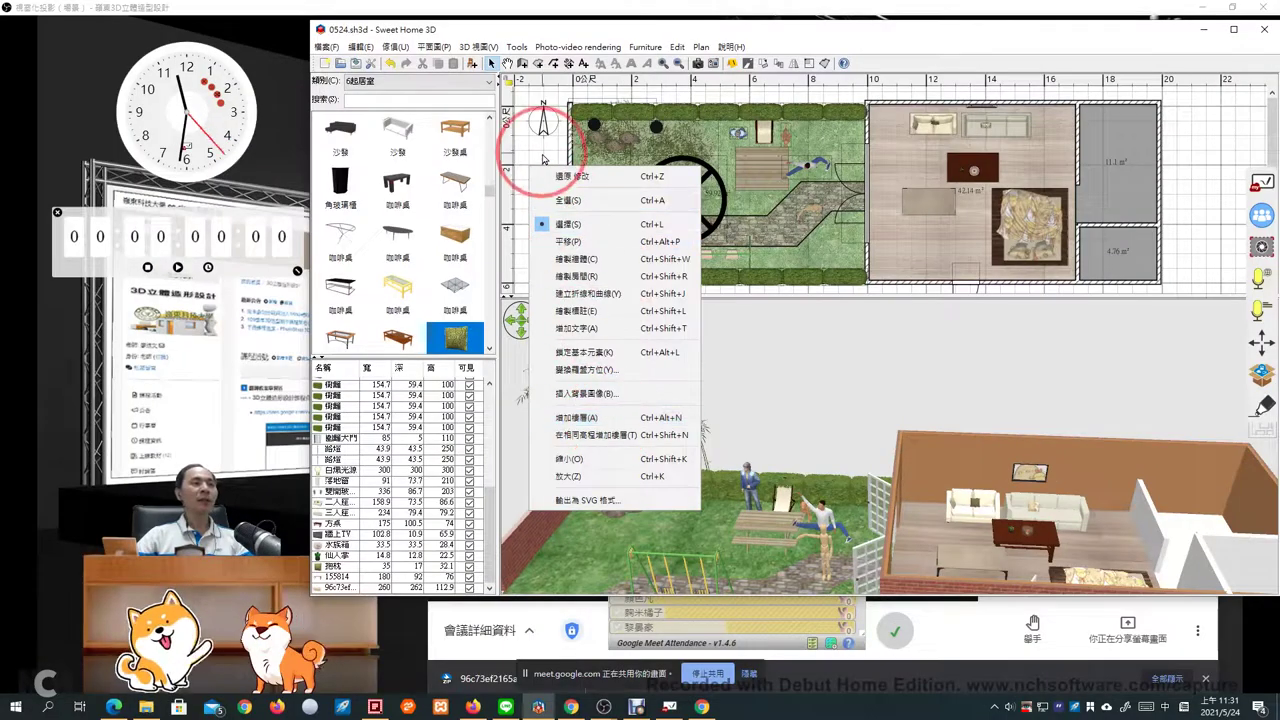
left_click(543, 160)
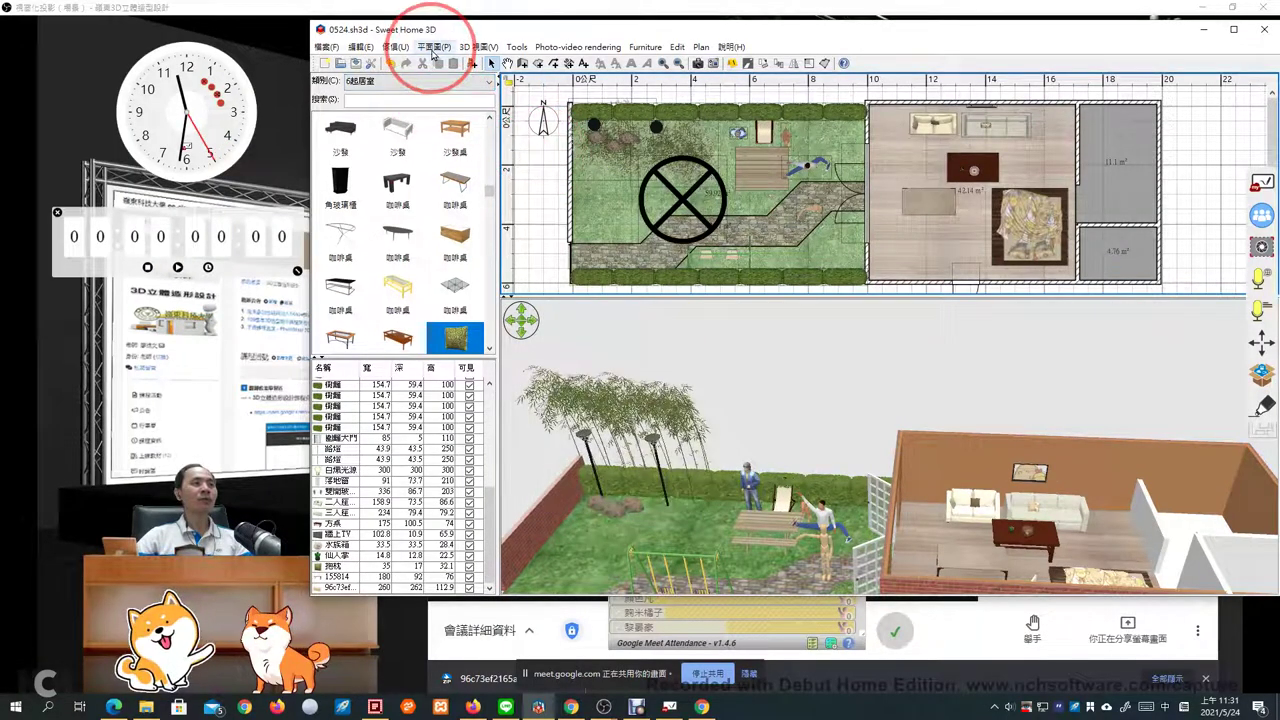
left_click(433, 47)
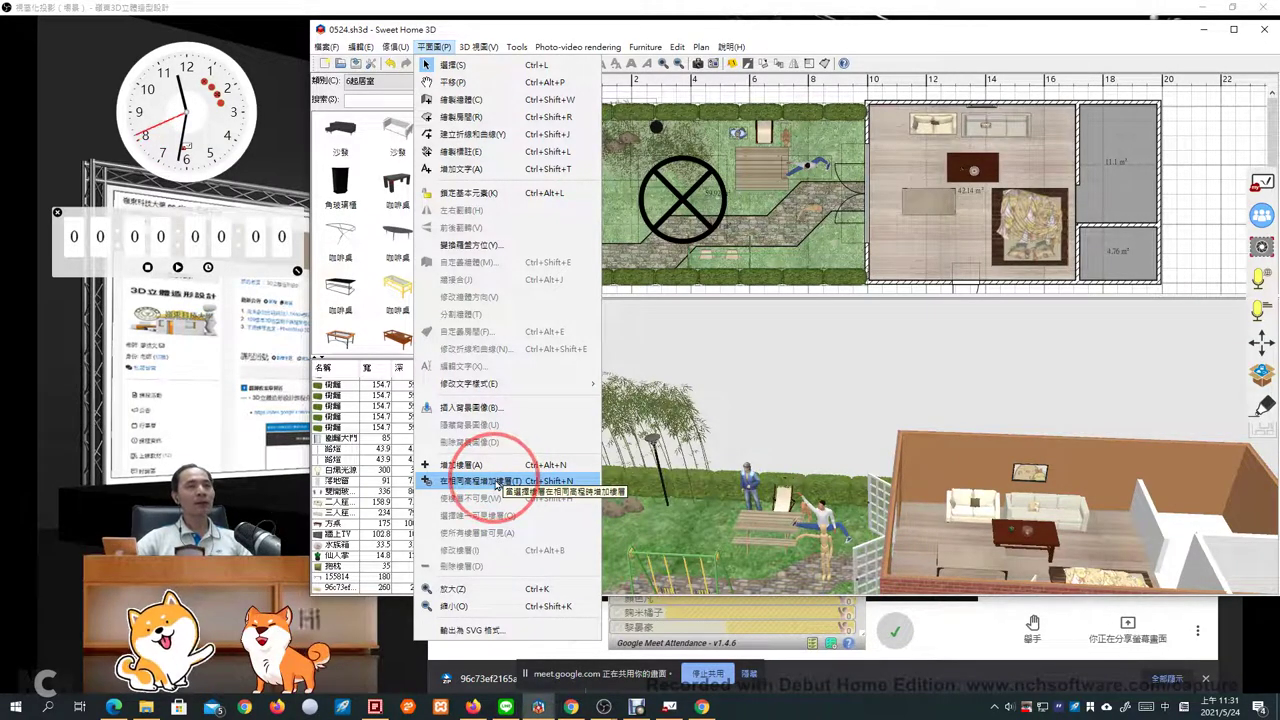
left_click(518, 40)
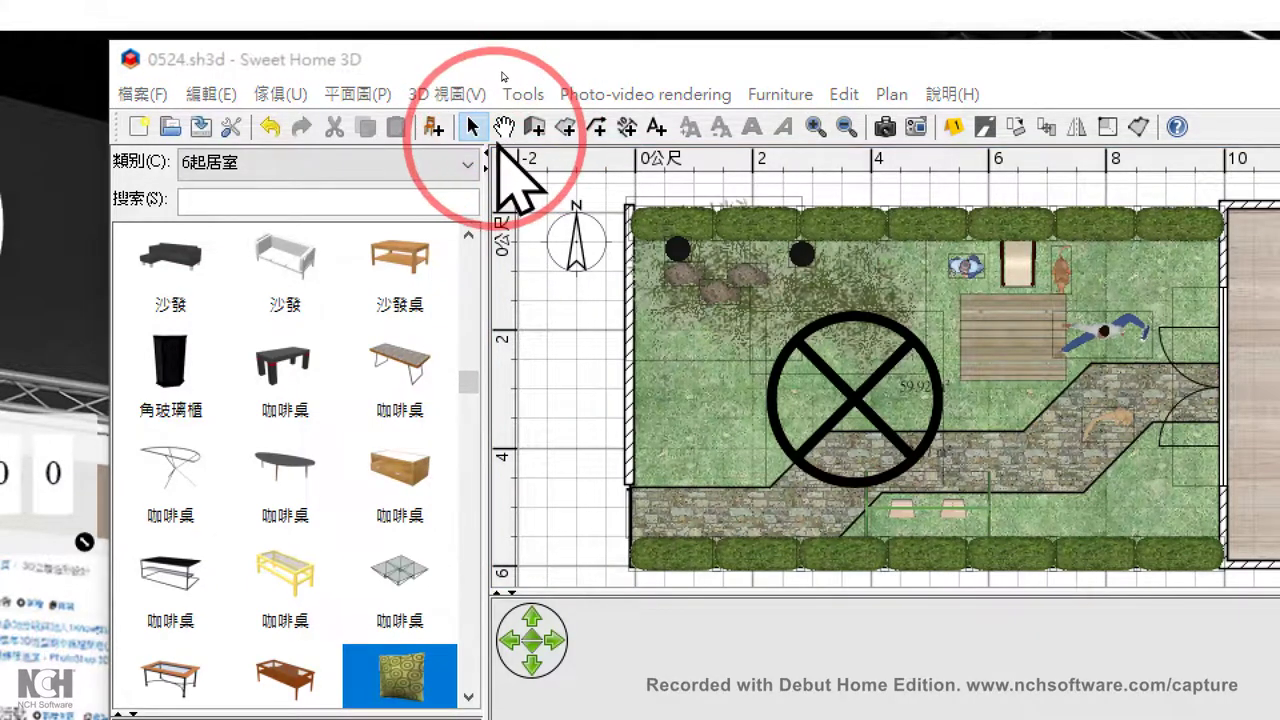
mouse_move(490, 167)
left_mouse_down()
mouse_move(550, 150)
mouse_move(737, 153)
mouse_move(736, 180)
mouse_move(500, 185)
left_mouse_up()
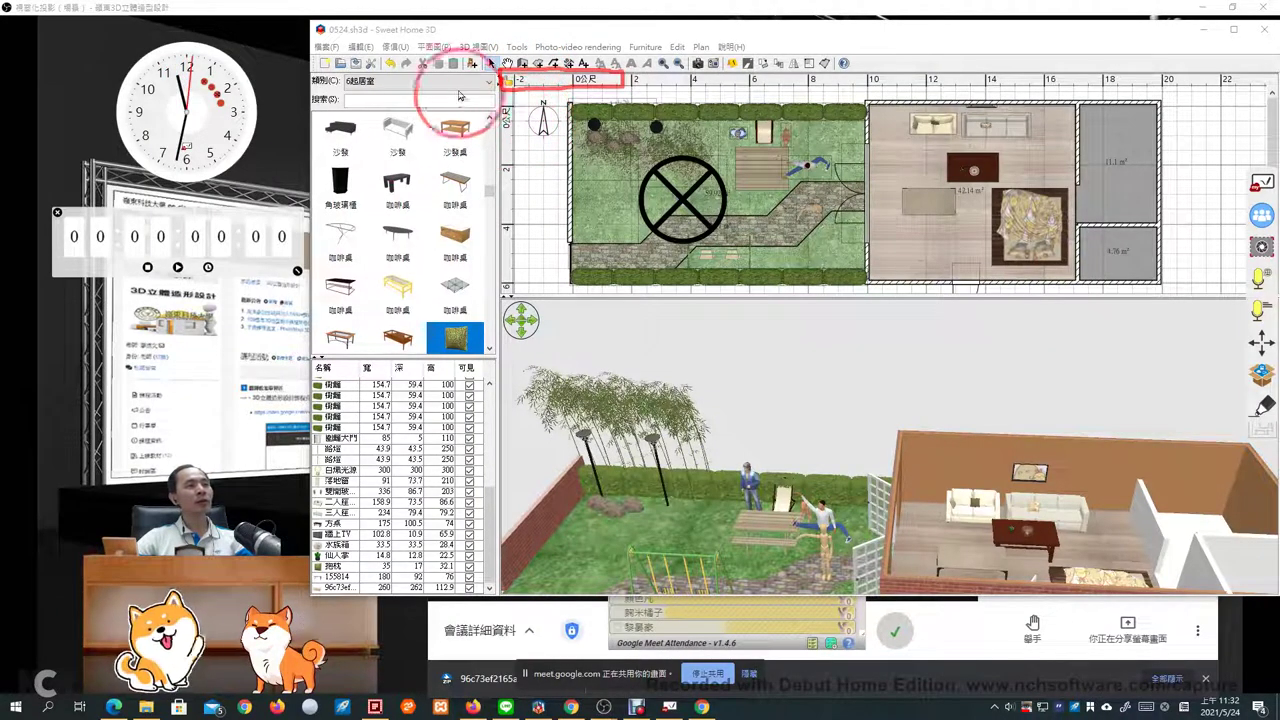
left_click(432, 46)
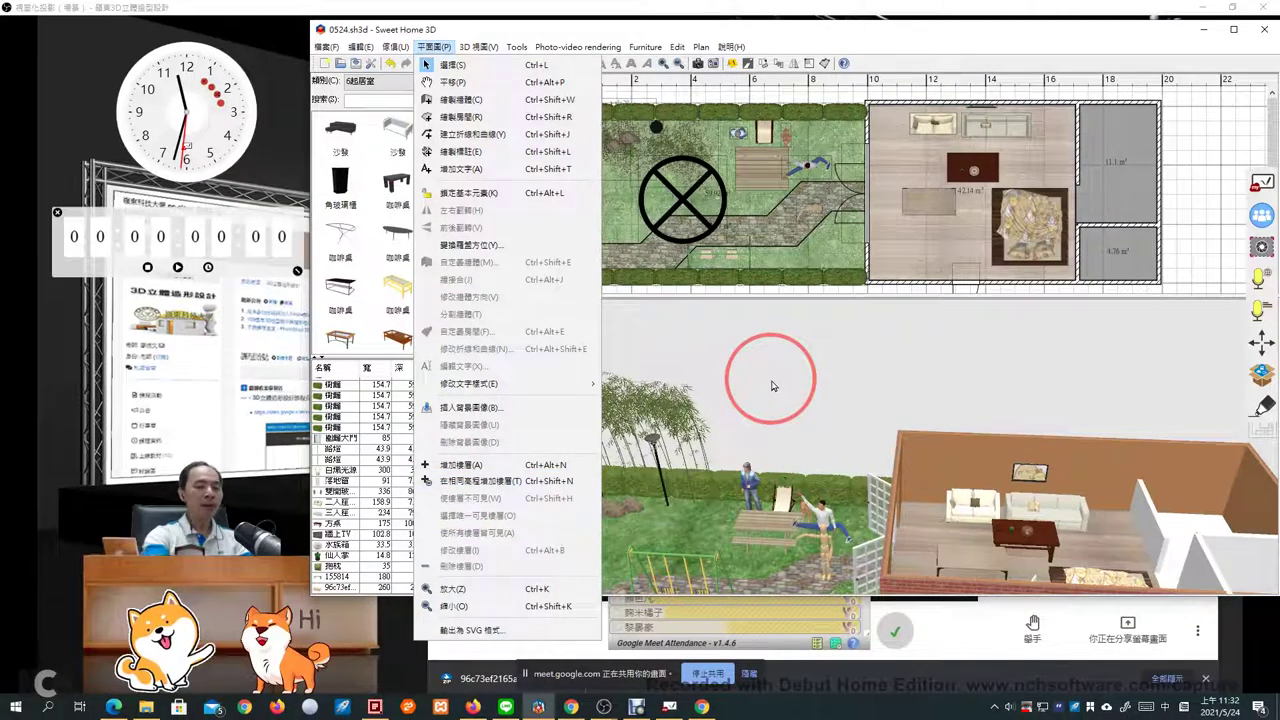
left_click(772, 386)
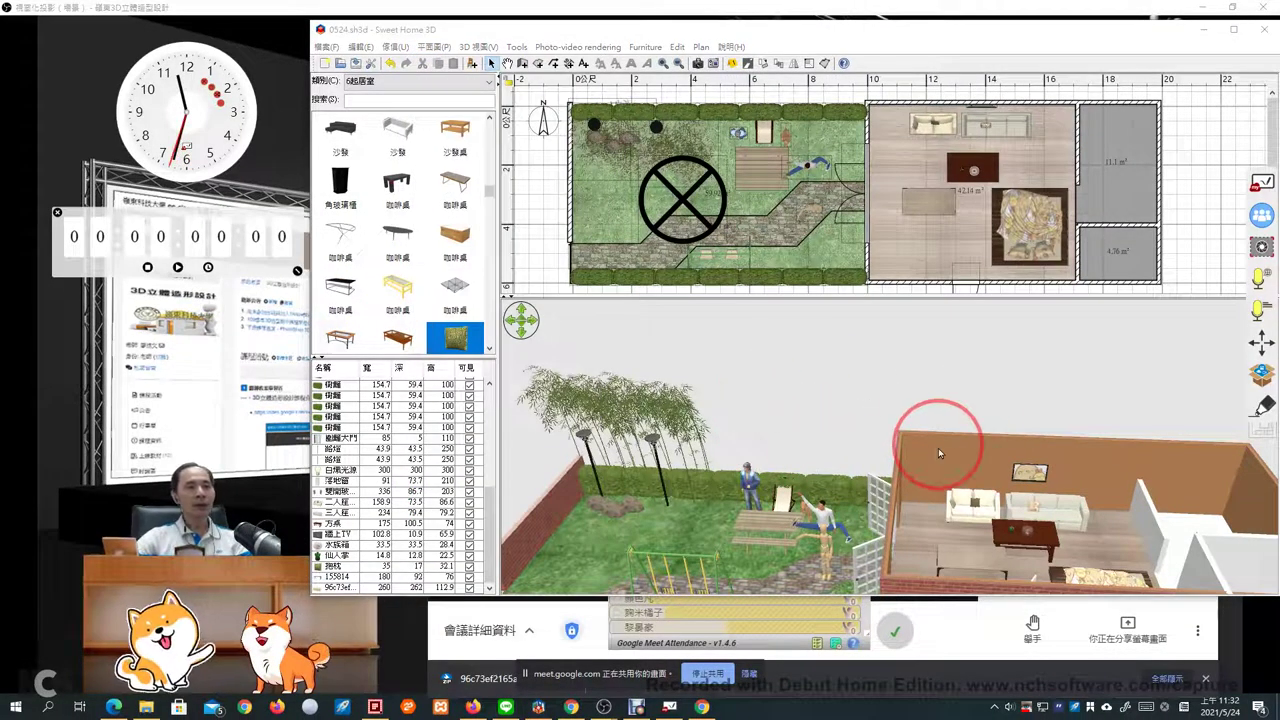
mouse_move(895, 418)
left_mouse_down()
mouse_move(880, 555)
mouse_move(926, 573)
mouse_move(1205, 540)
mouse_move(1218, 440)
mouse_move(922, 428)
mouse_move(900, 422)
mouse_move(898, 405)
mouse_move(1185, 403)
mouse_move(1215, 410)
mouse_move(1221, 440)
left_mouse_up()
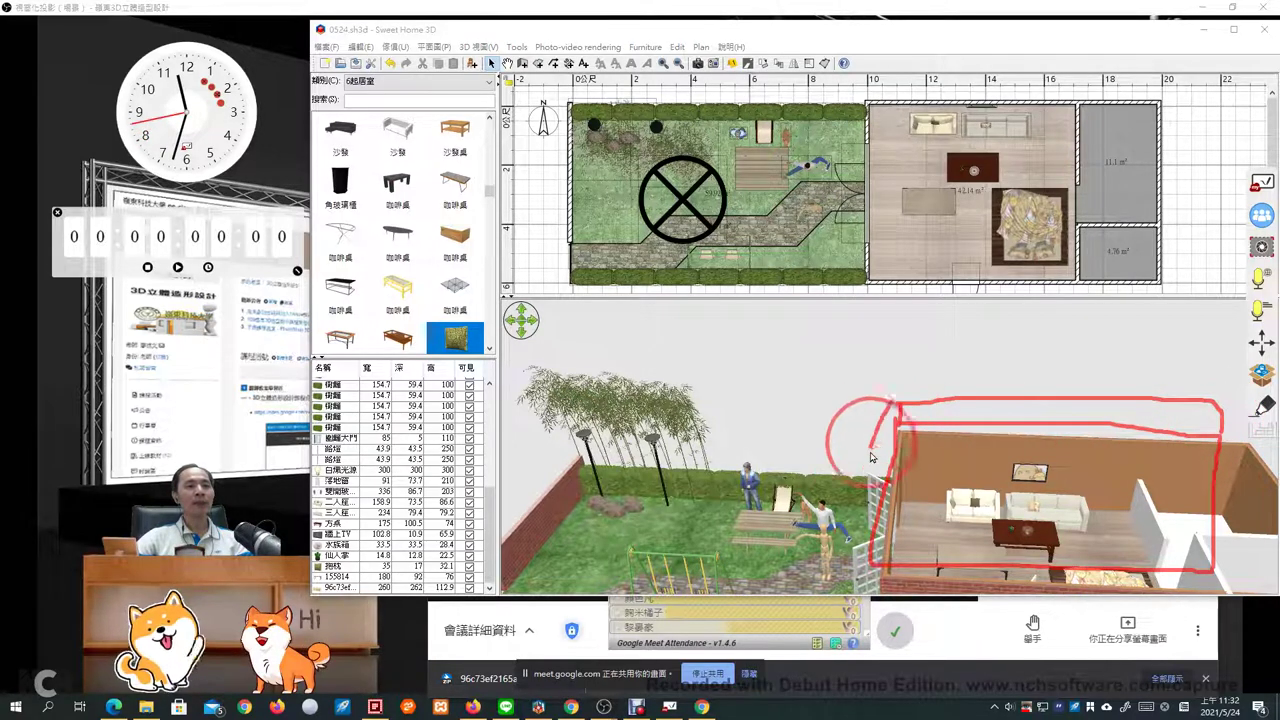
mouse_move(870, 457)
left_mouse_down()
mouse_move(850, 560)
mouse_move(874, 562)
mouse_move(894, 423)
mouse_move(1155, 430)
mouse_move(886, 507)
mouse_move(956, 518)
mouse_move(886, 532)
mouse_move(1208, 527)
mouse_move(1201, 420)
mouse_move(1192, 510)
left_mouse_up()
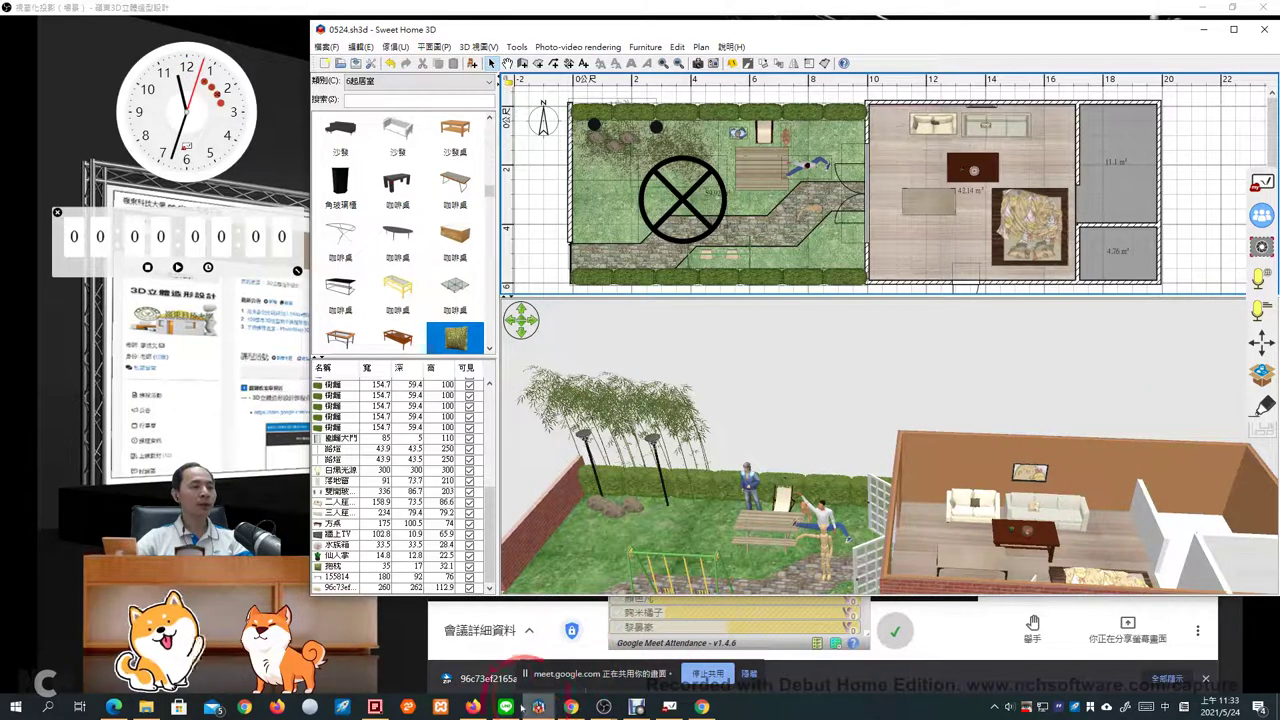
Switch to the Chrome course page and look through the units of lesson 13, Sweet Home 3D 設計(2)
left_click(572, 706)
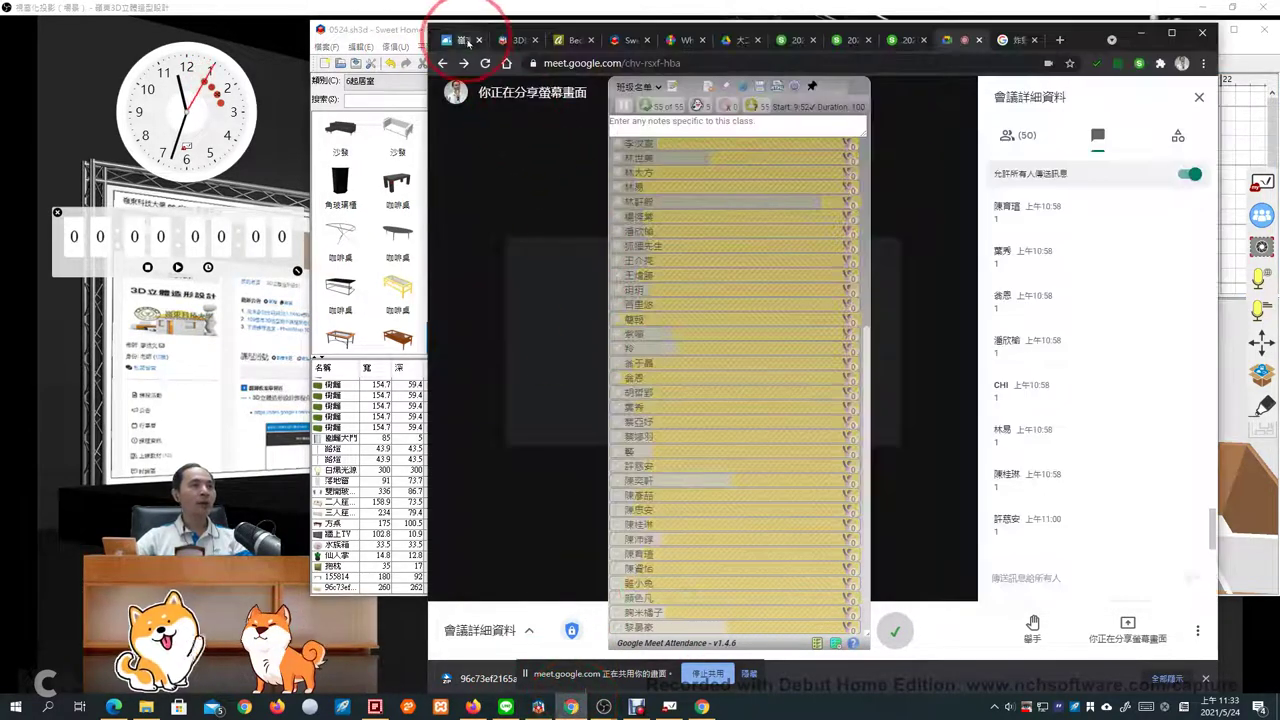
left_click(462, 40)
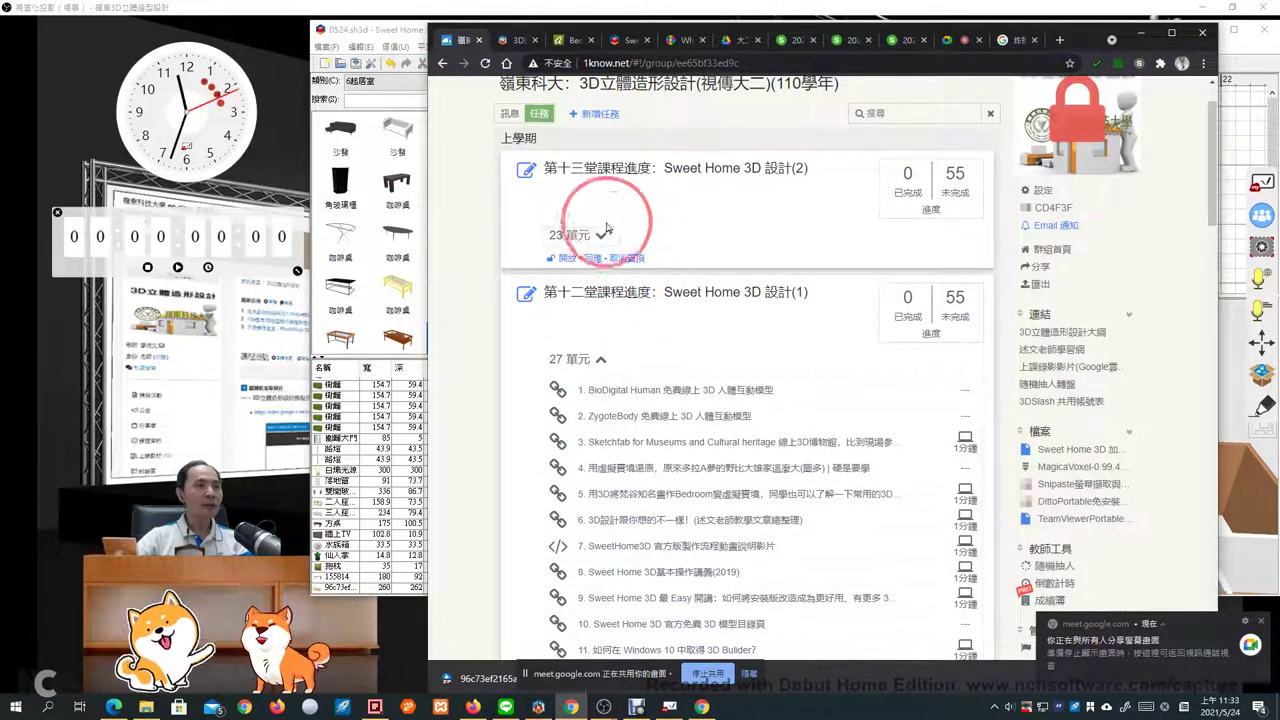
left_click(597, 237)
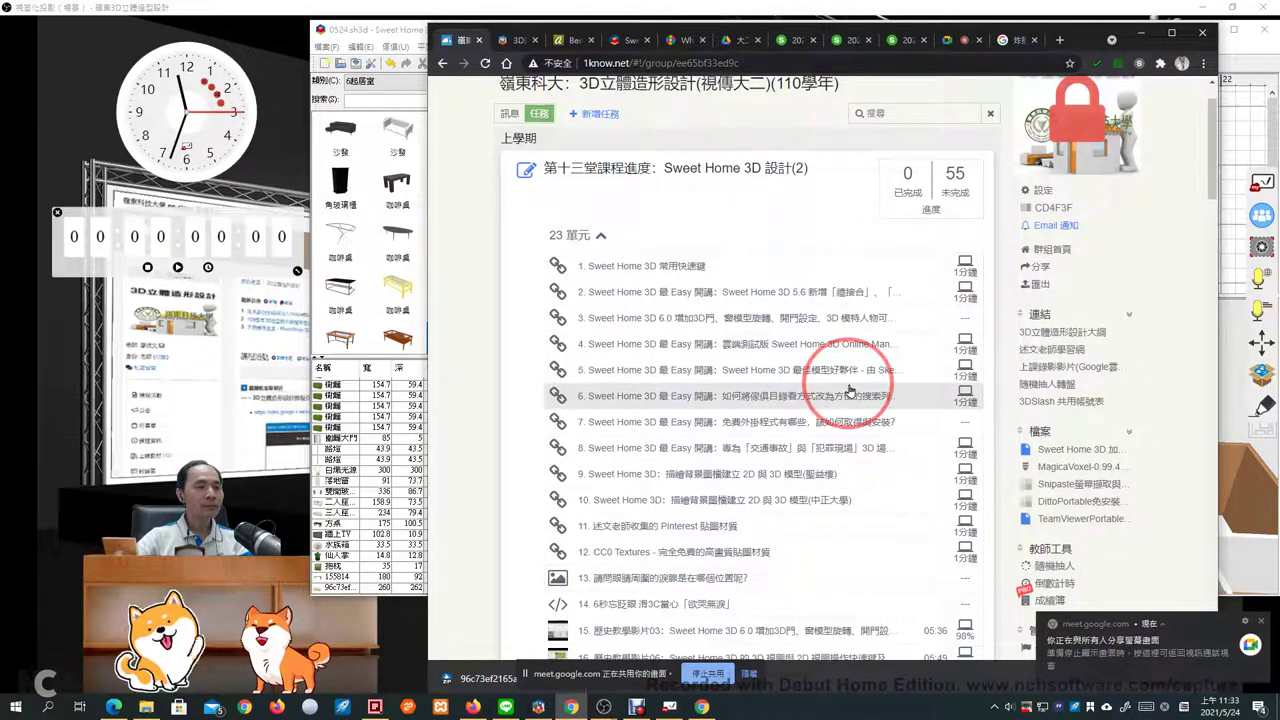
scroll(849, 390, "down", 2)
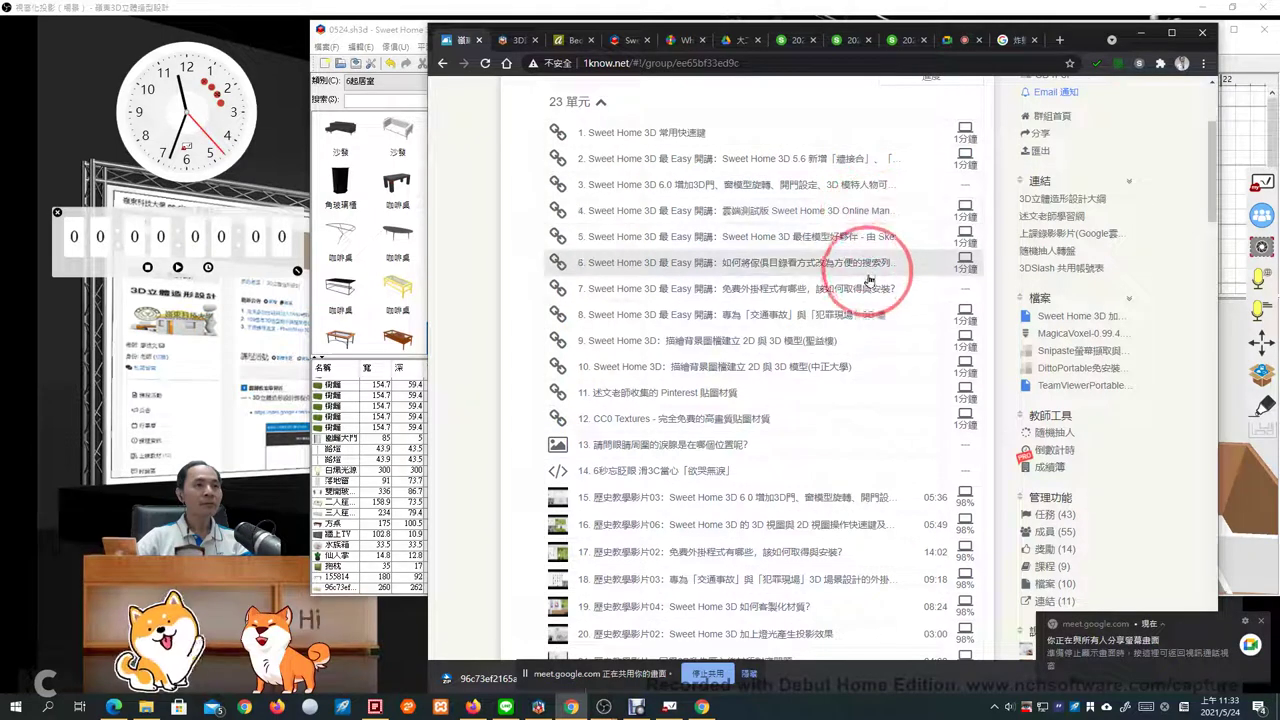
scroll(876, 510, "down", 5)
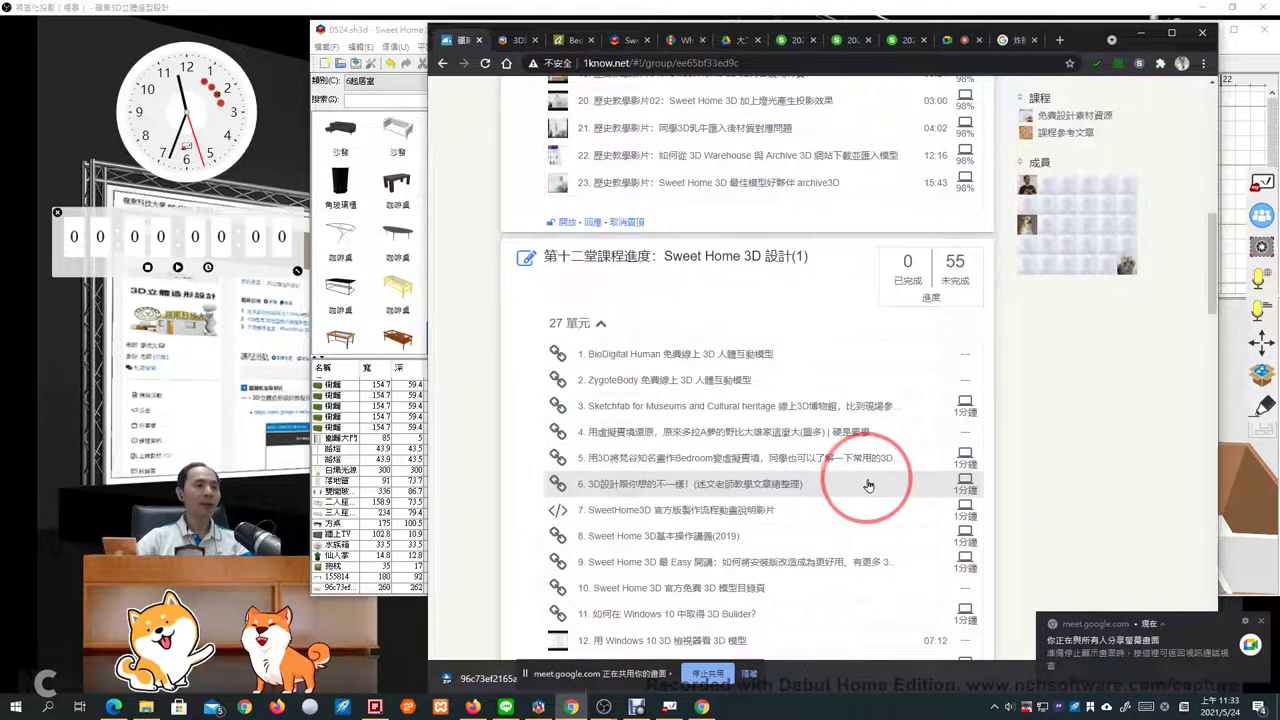
scroll(875, 470, "up", 10)
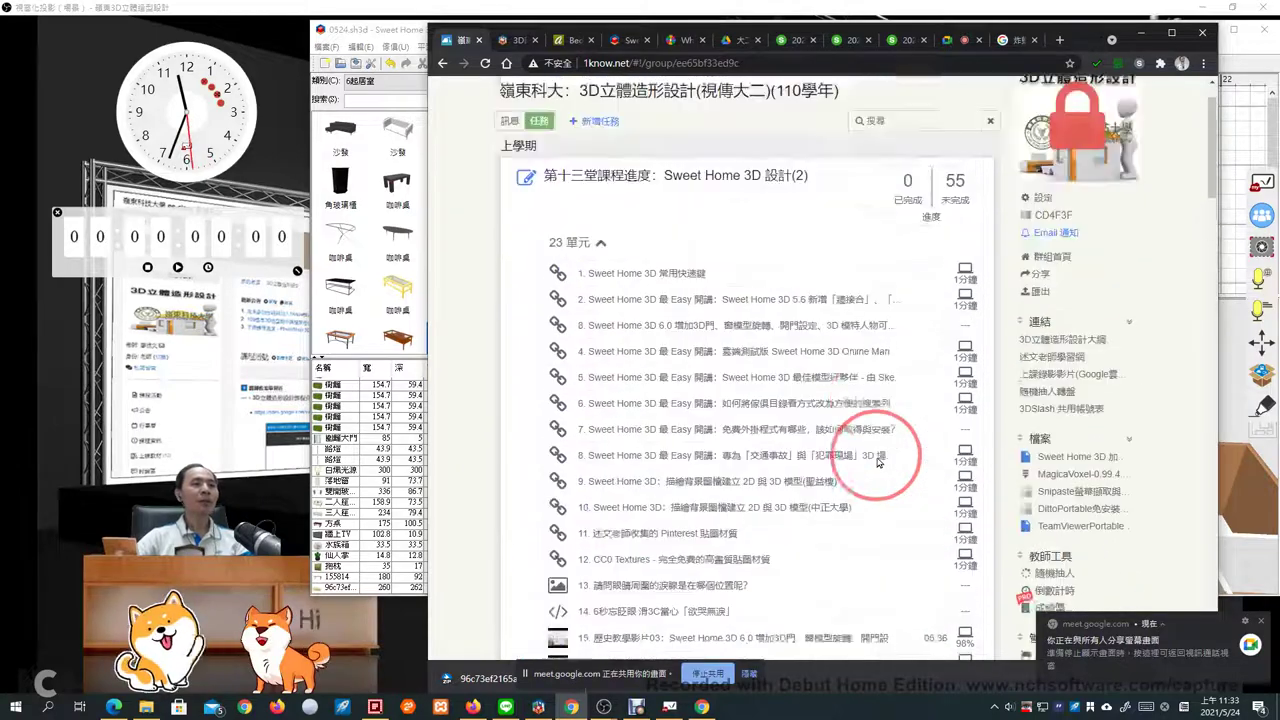
left_click(515, 122)
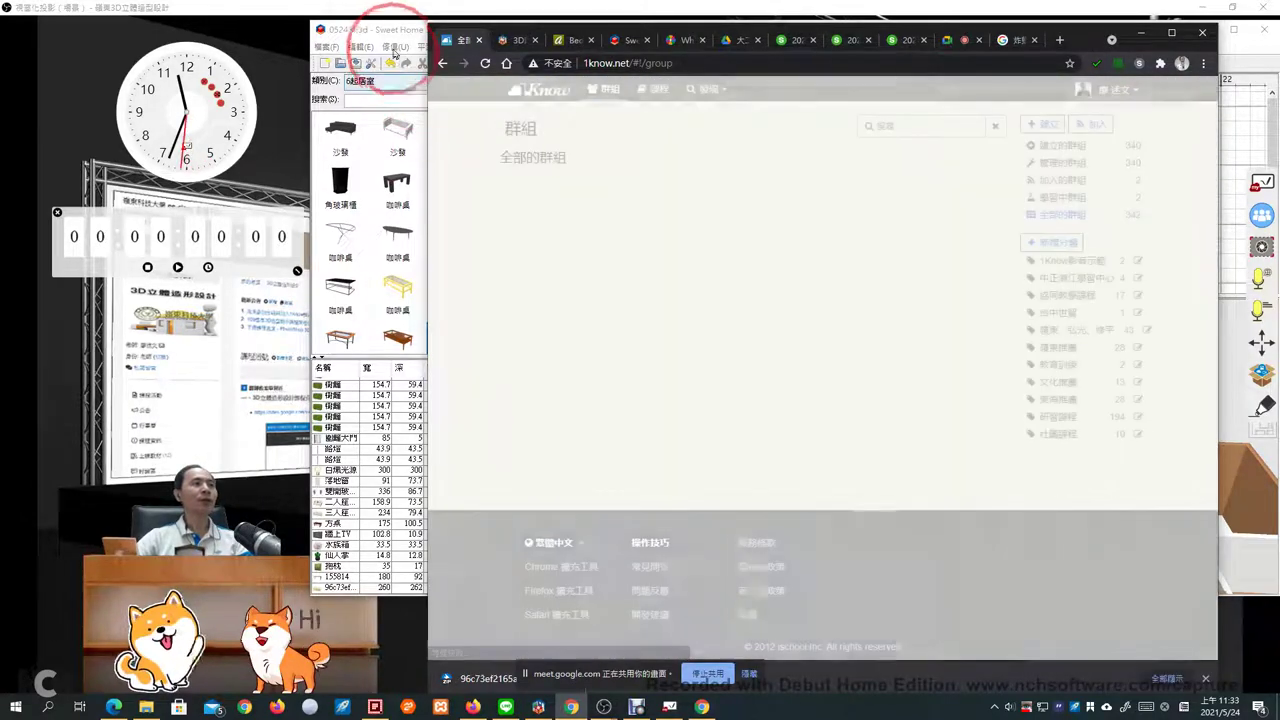
Return to Sweet Home 3D and add a new level above the house's existing floor
left_click(390, 30)
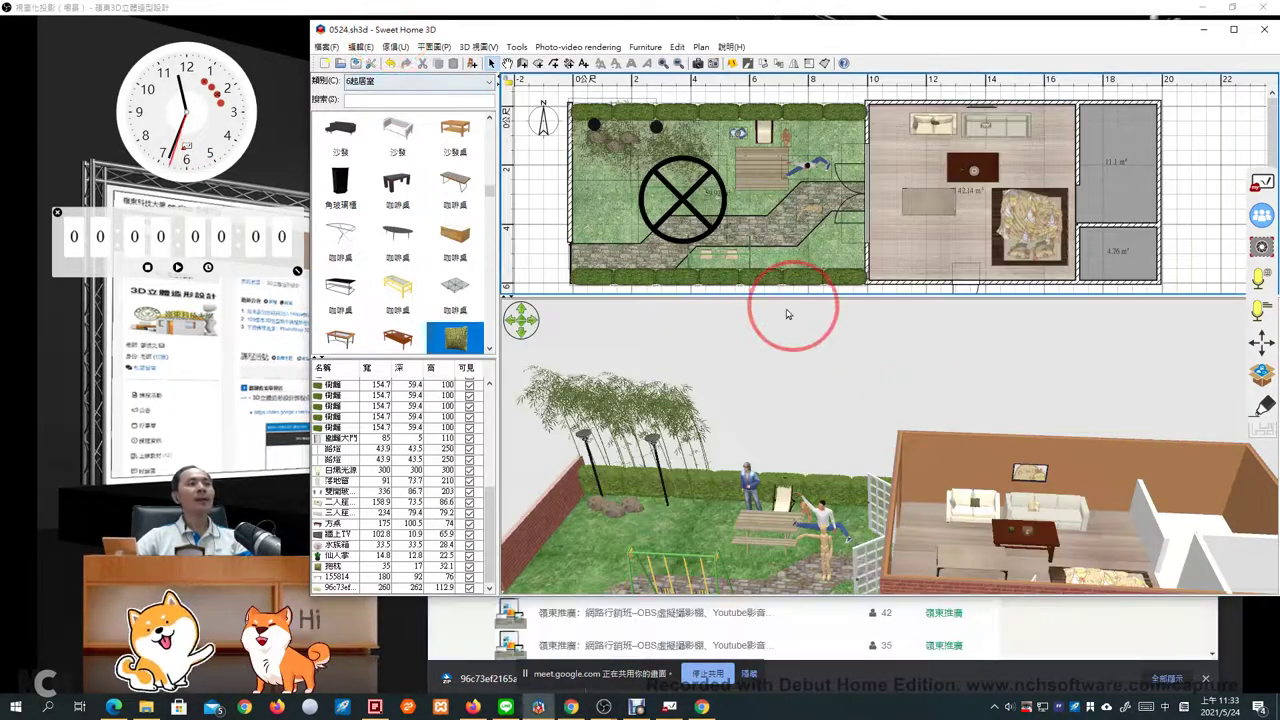
left_click(433, 46)
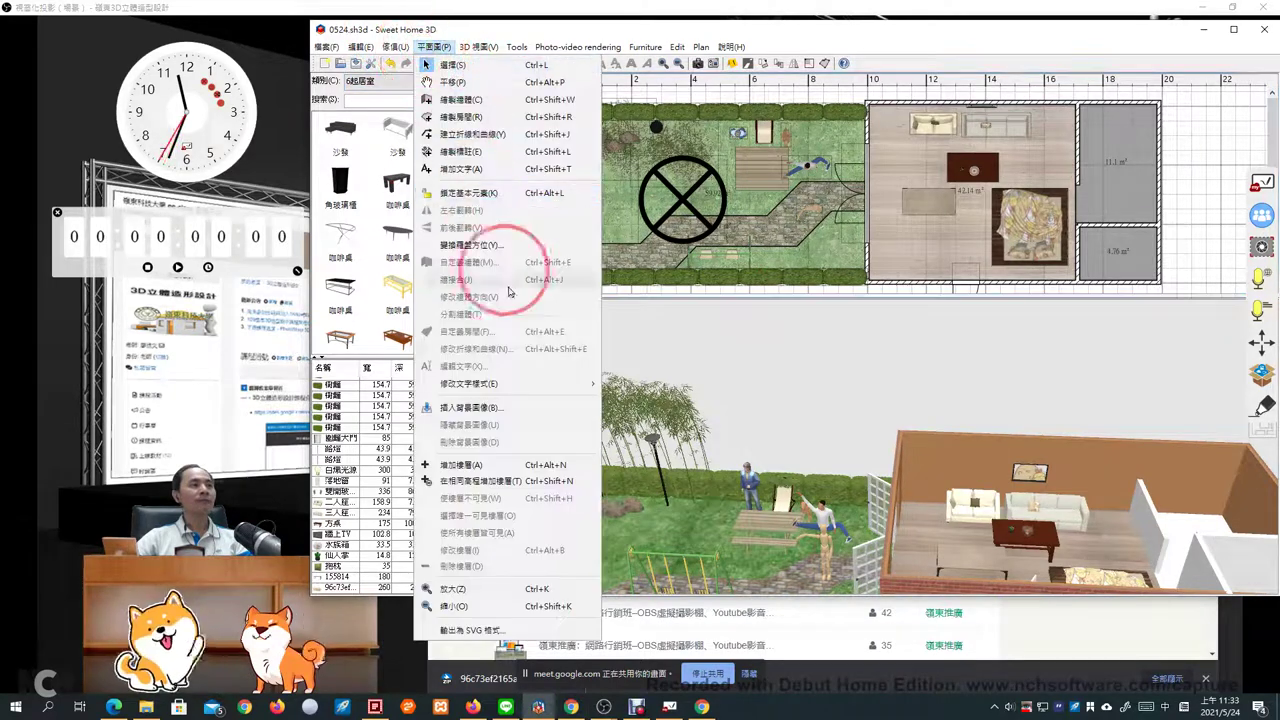
left_click(460, 465)
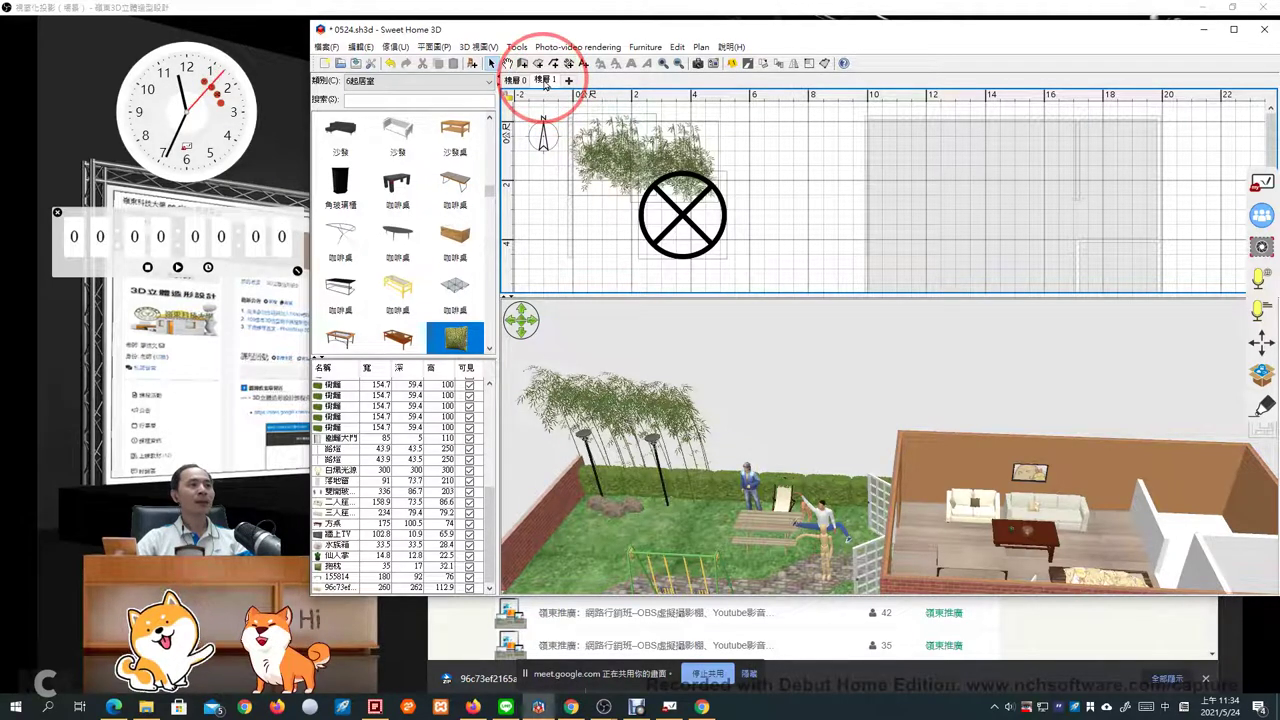
Review the settings of level 樓層 0 and close them without making changes
left_click(513, 80)
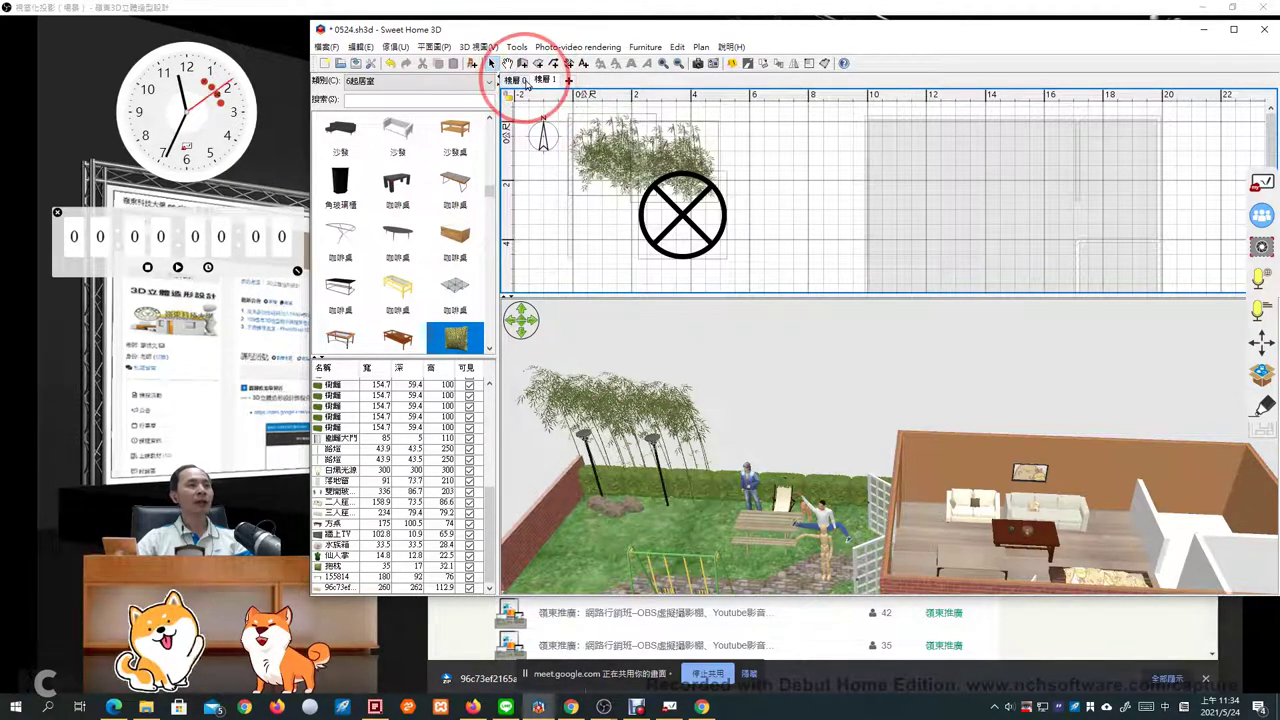
double_click(513, 80)
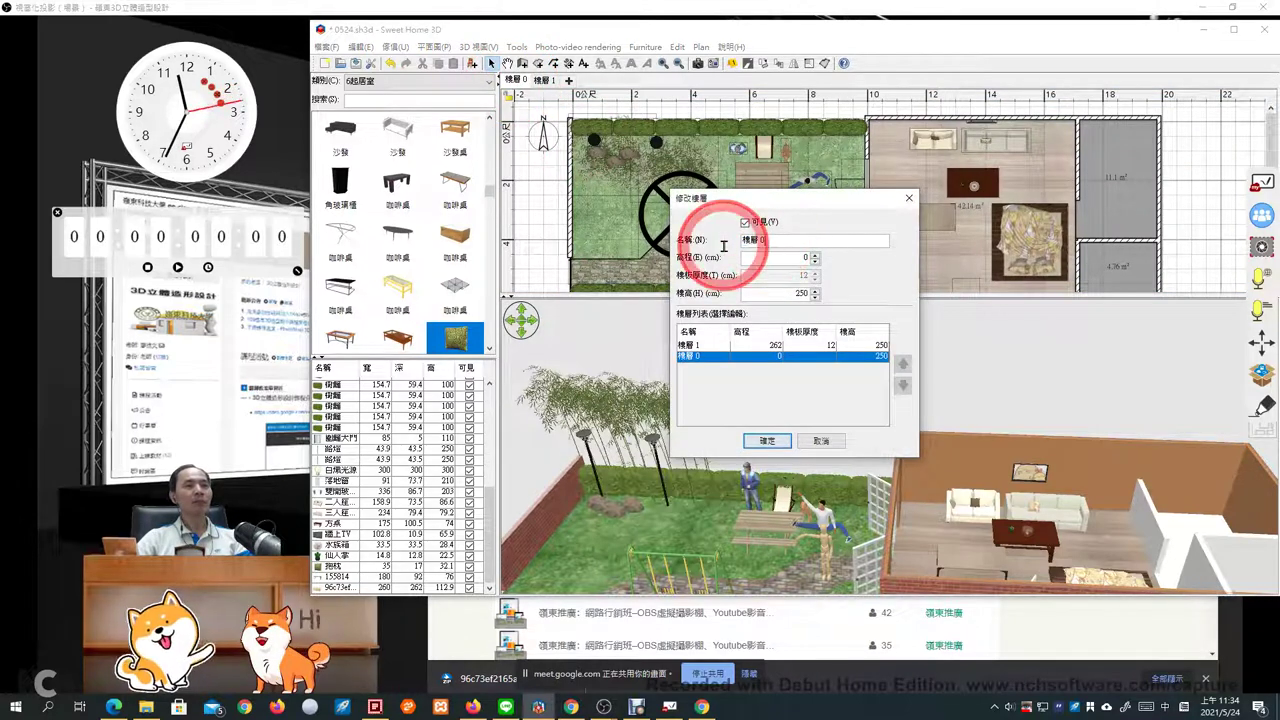
left_click(758, 220)
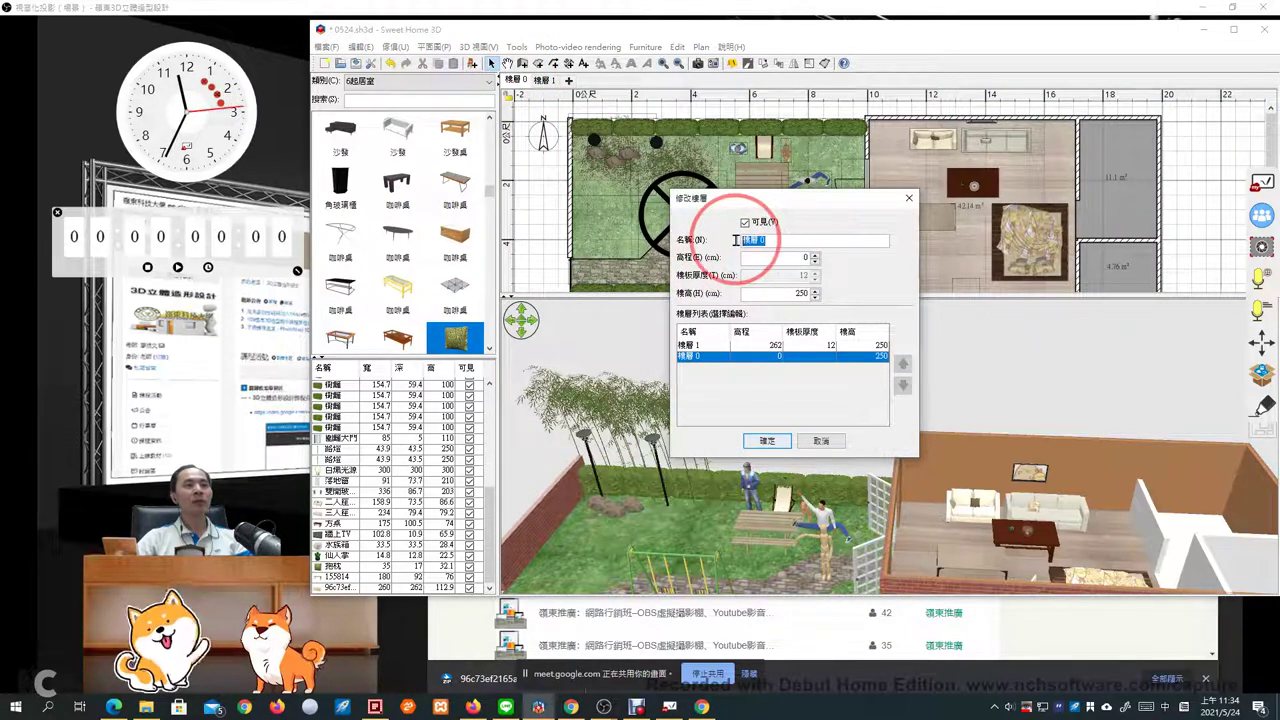
left_click(907, 200)
Show level 樓層 1 and enlarge the floor plan area by shrinking the 3D view
left_click(542, 80)
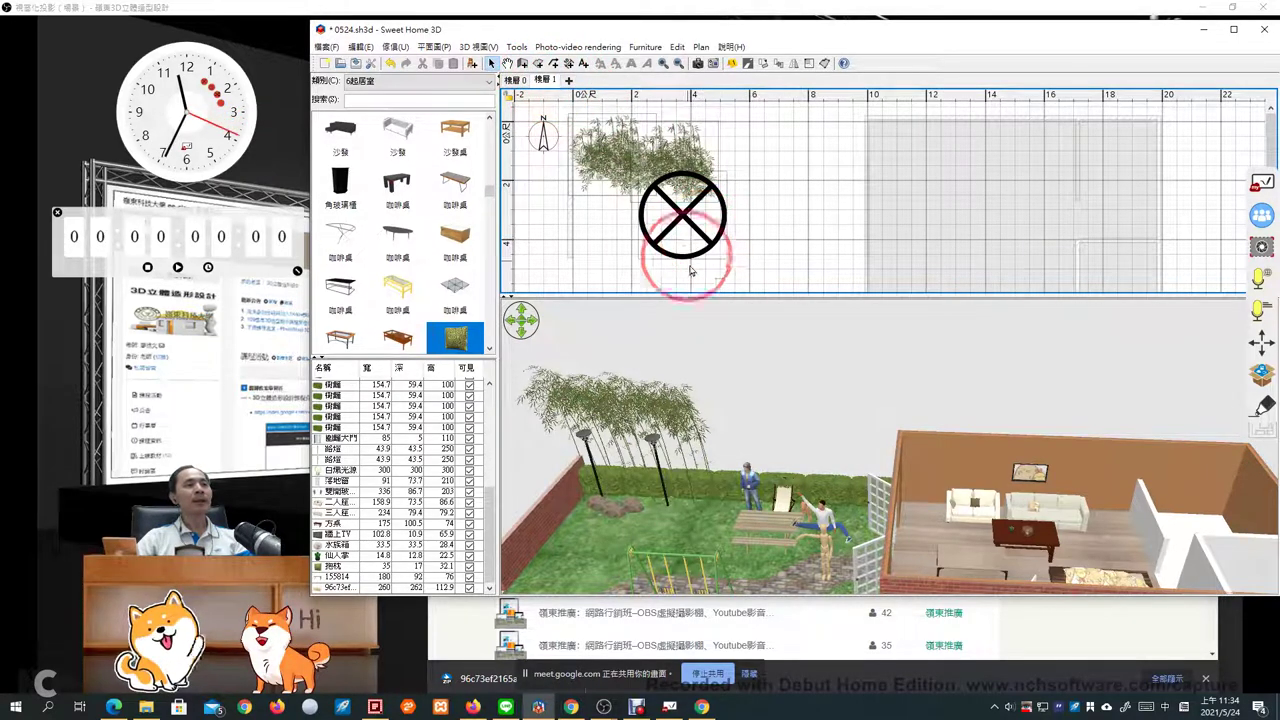
left_click_drag(694, 296, 703, 443)
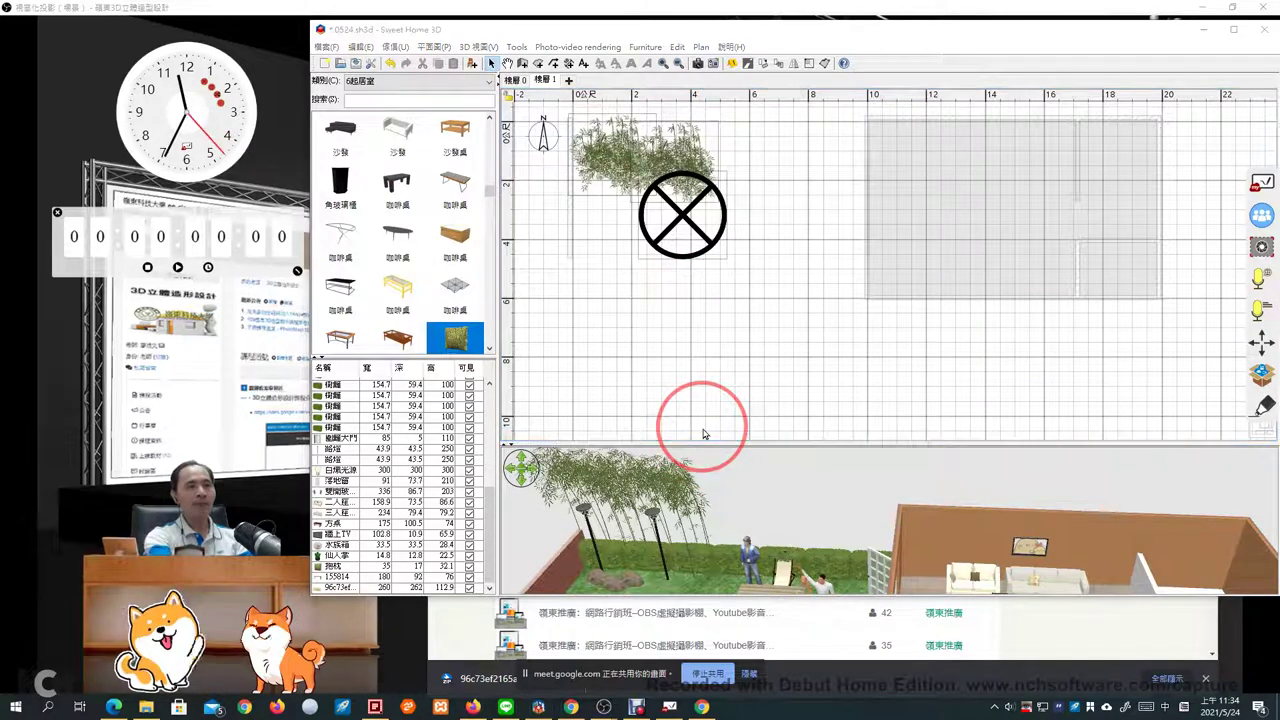
mouse_move(855, 106)
left_mouse_down()
mouse_move(1016, 80)
mouse_move(1163, 90)
mouse_move(1208, 130)
mouse_move(1203, 280)
mouse_move(1149, 338)
mouse_move(950, 341)
mouse_move(869, 315)
mouse_move(850, 231)
mouse_move(856, 106)
left_mouse_up()
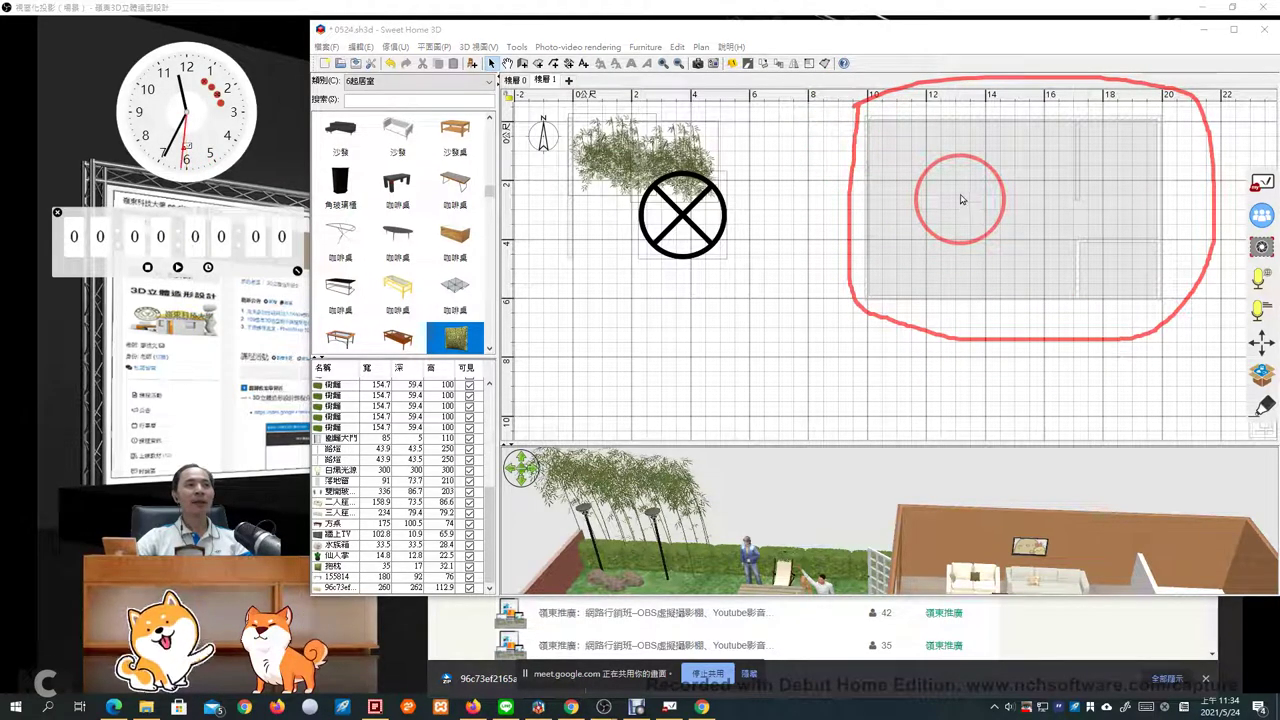
mouse_move(848, 104)
left_mouse_down()
mouse_move(787, 84)
mouse_move(553, 64)
left_mouse_up()
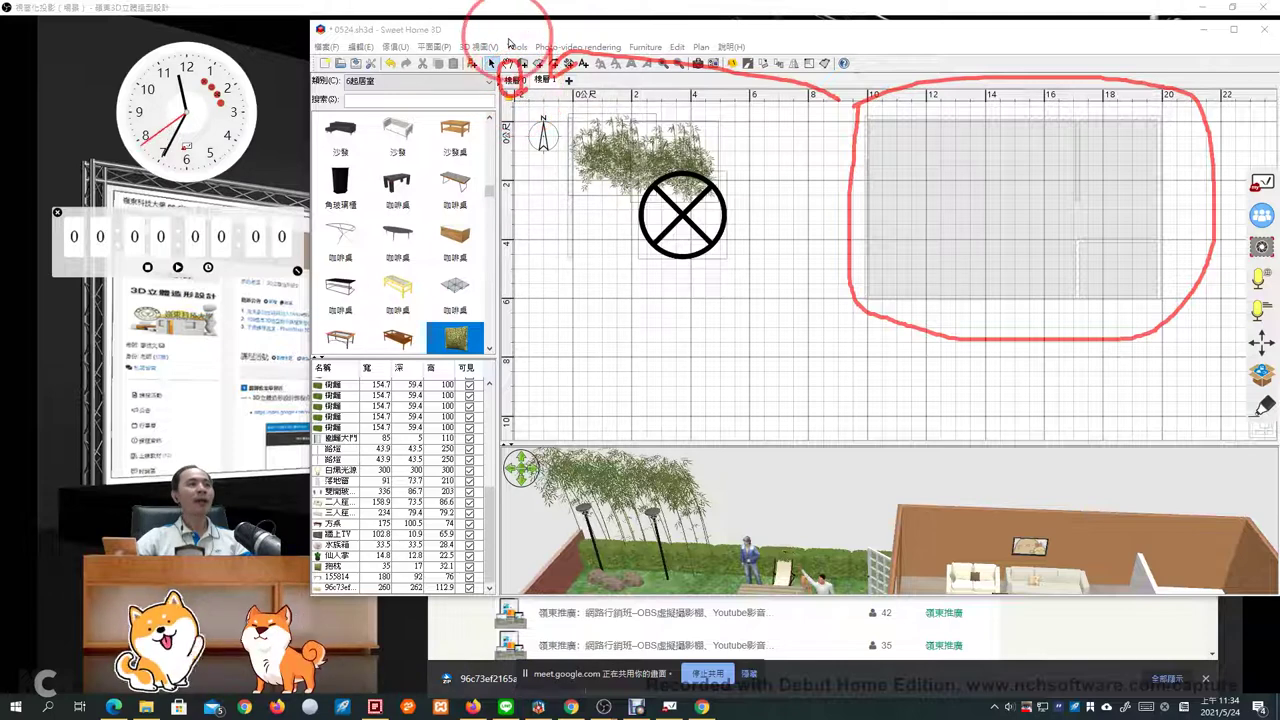
left_click_drag(498, 60, 545, 15)
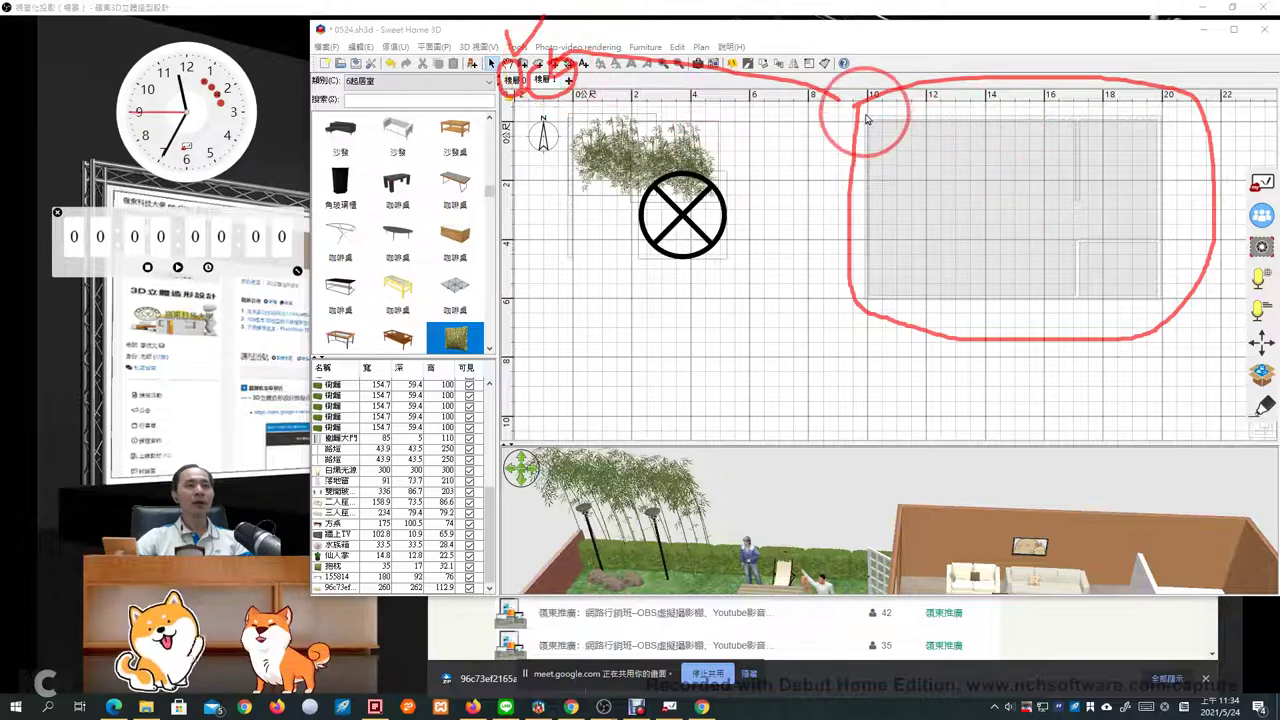
left_click_drag(866, 110, 868, 268)
mouse_move(871, 114)
left_mouse_down()
mouse_move(1163, 114)
mouse_move(1180, 290)
mouse_move(965, 296)
mouse_move(862, 278)
mouse_move(866, 292)
left_mouse_up()
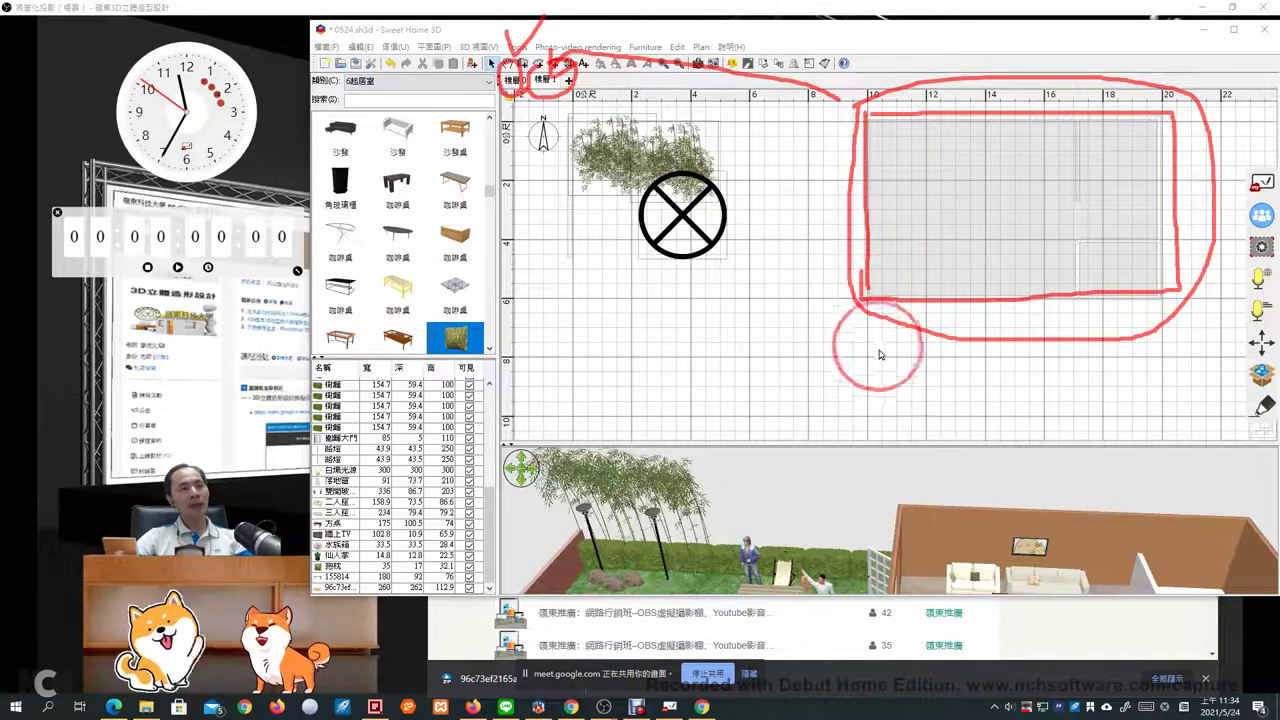
key("Escape")
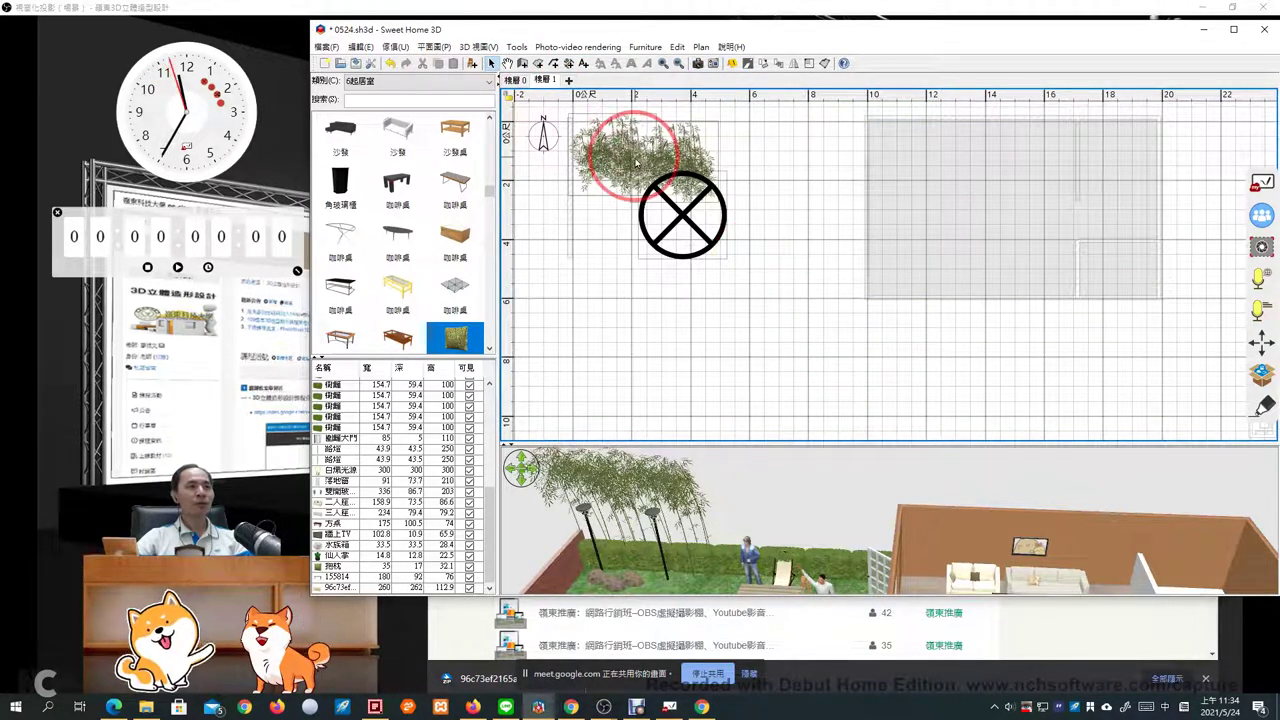
Select the bamboo and the round light source on level 樓層 1 to examine the tall objects shown there
left_click(666, 160)
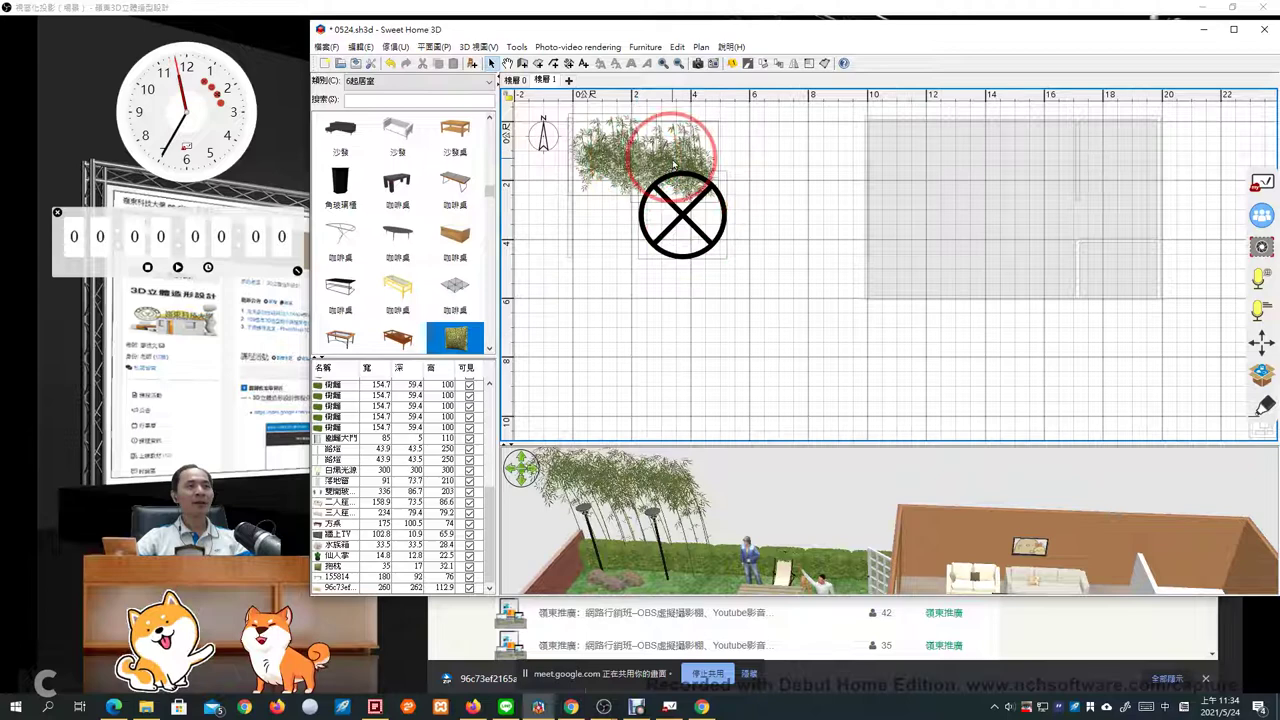
left_click(675, 220)
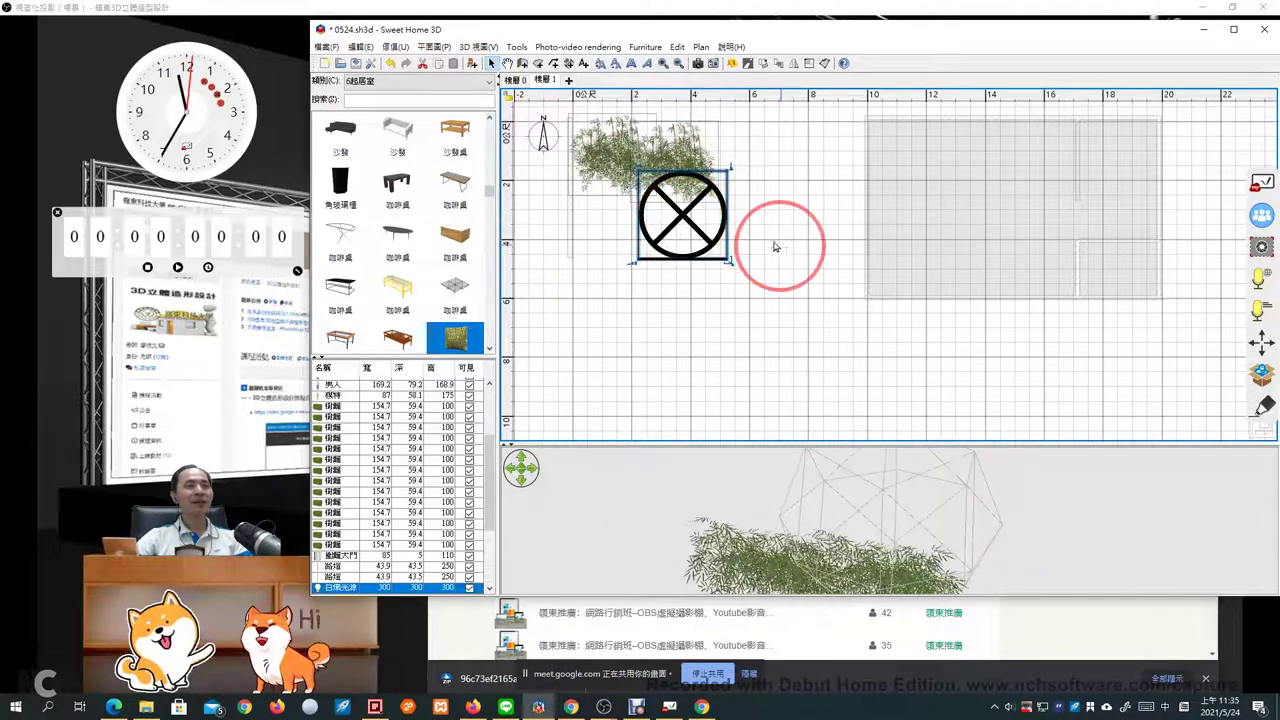
left_click(518, 80)
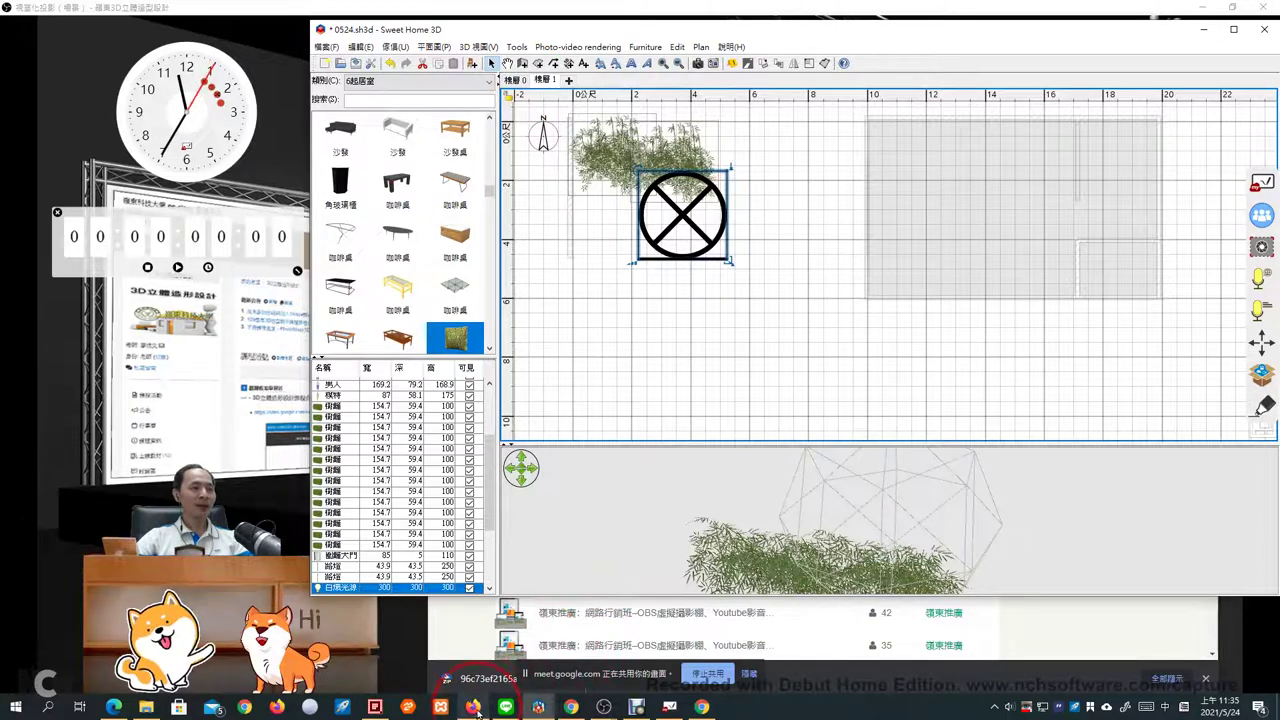
Switch to Chrome and spin the Wheel of Names to draw a student at random
left_click(570, 706)
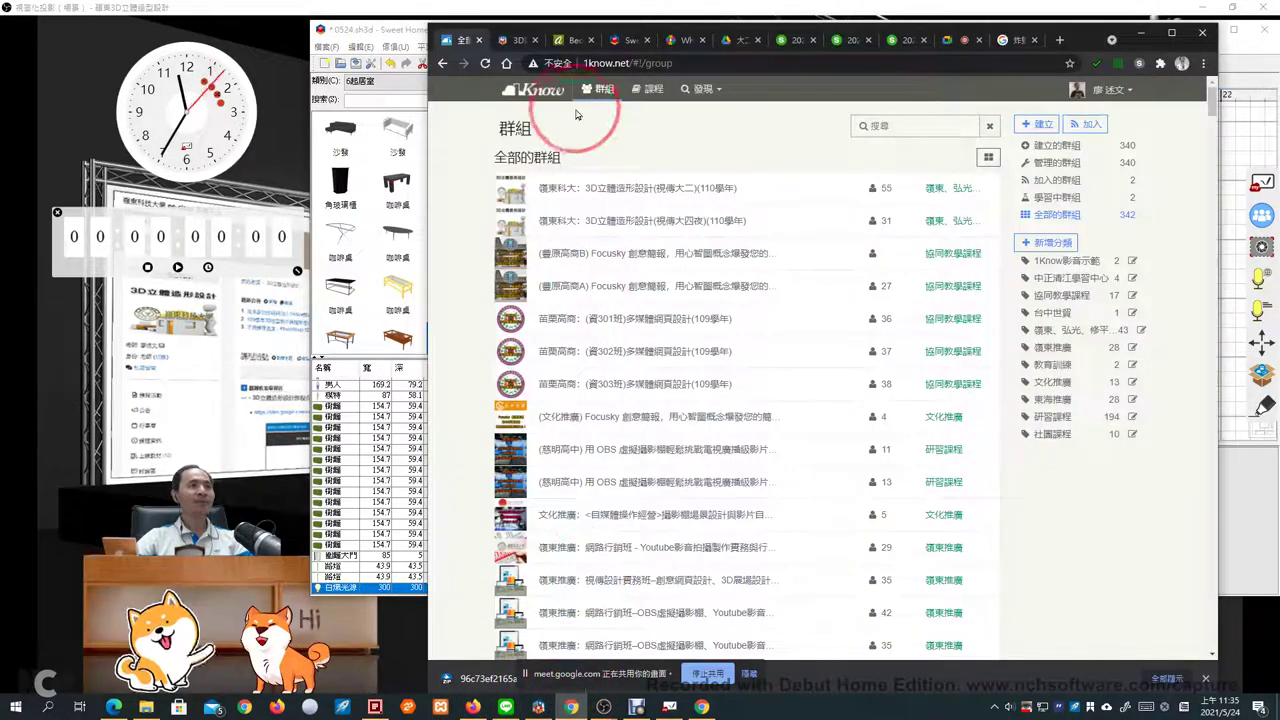
left_click(676, 40)
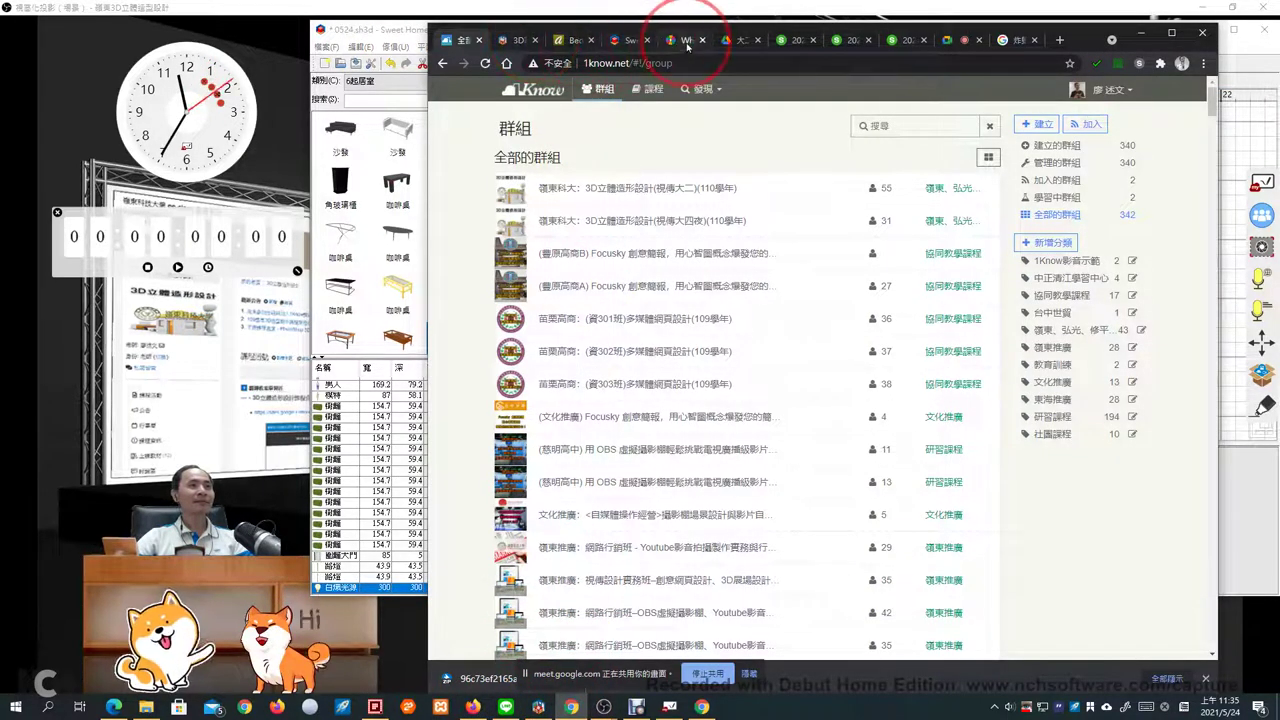
left_click(700, 350)
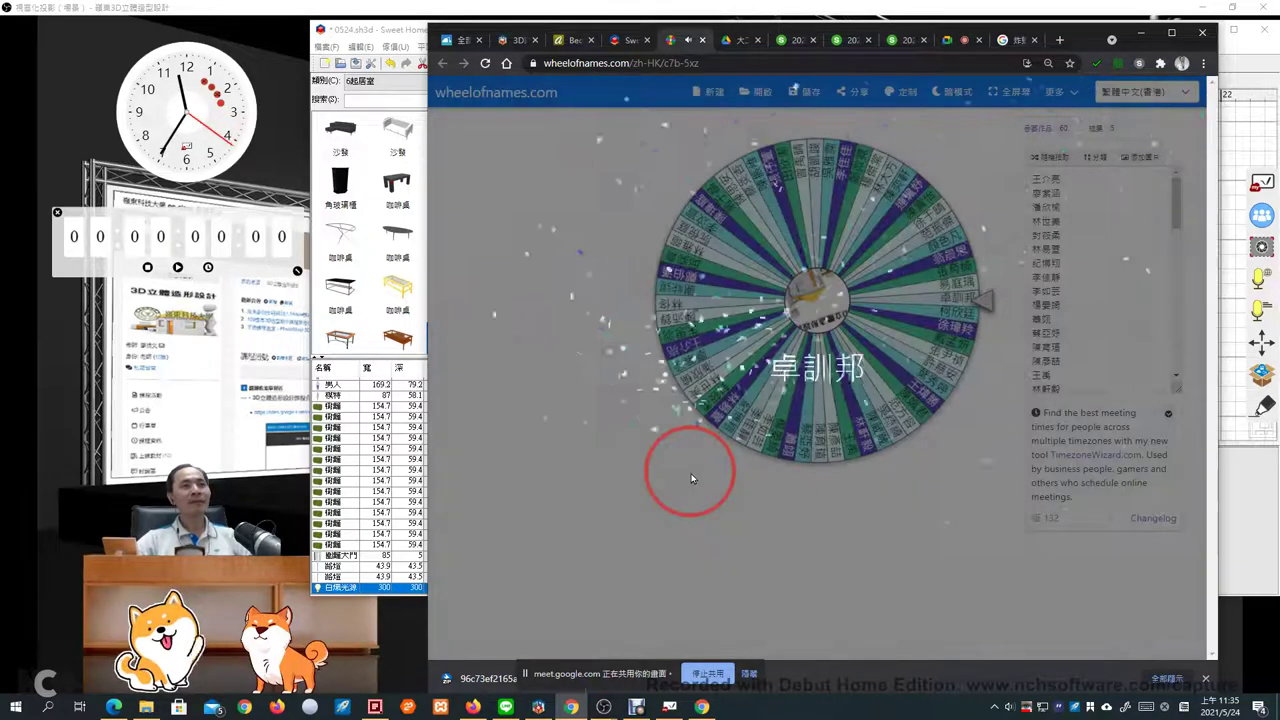
Check the Google Meet session, and return to Sweet Home 3D with the screen-sharing bar hidden
left_click(950, 46)
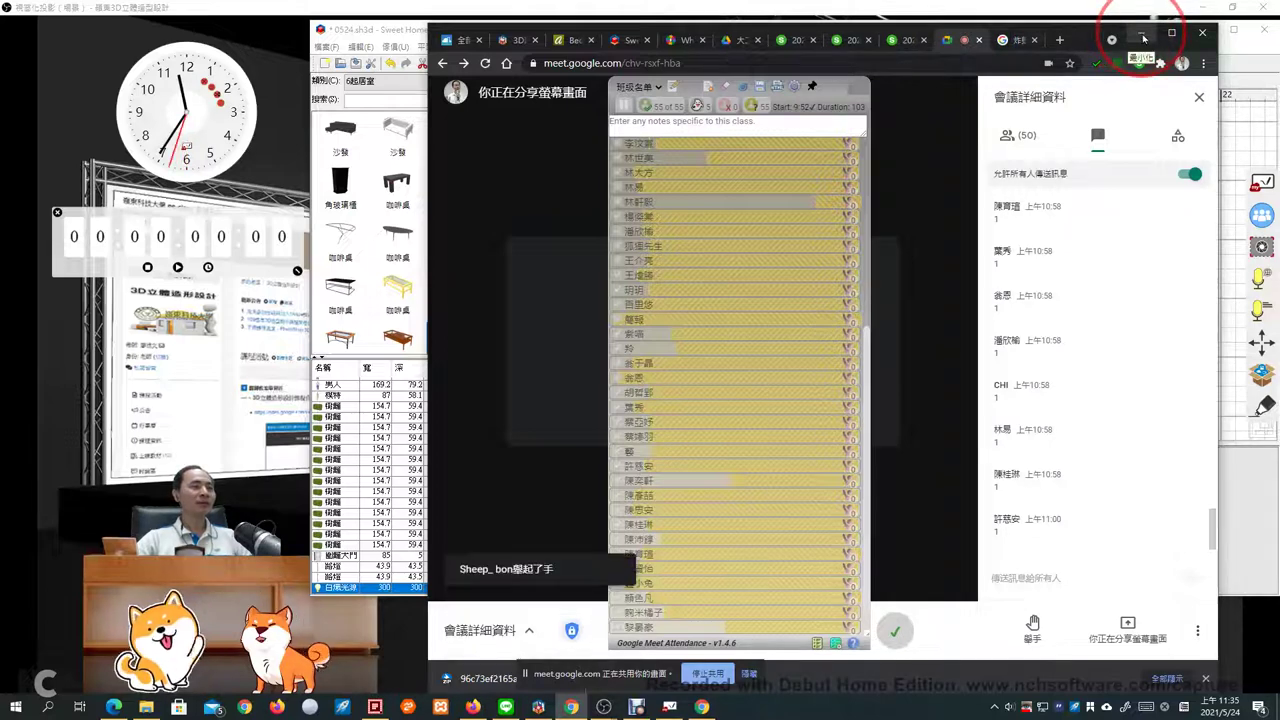
left_click(1143, 37)
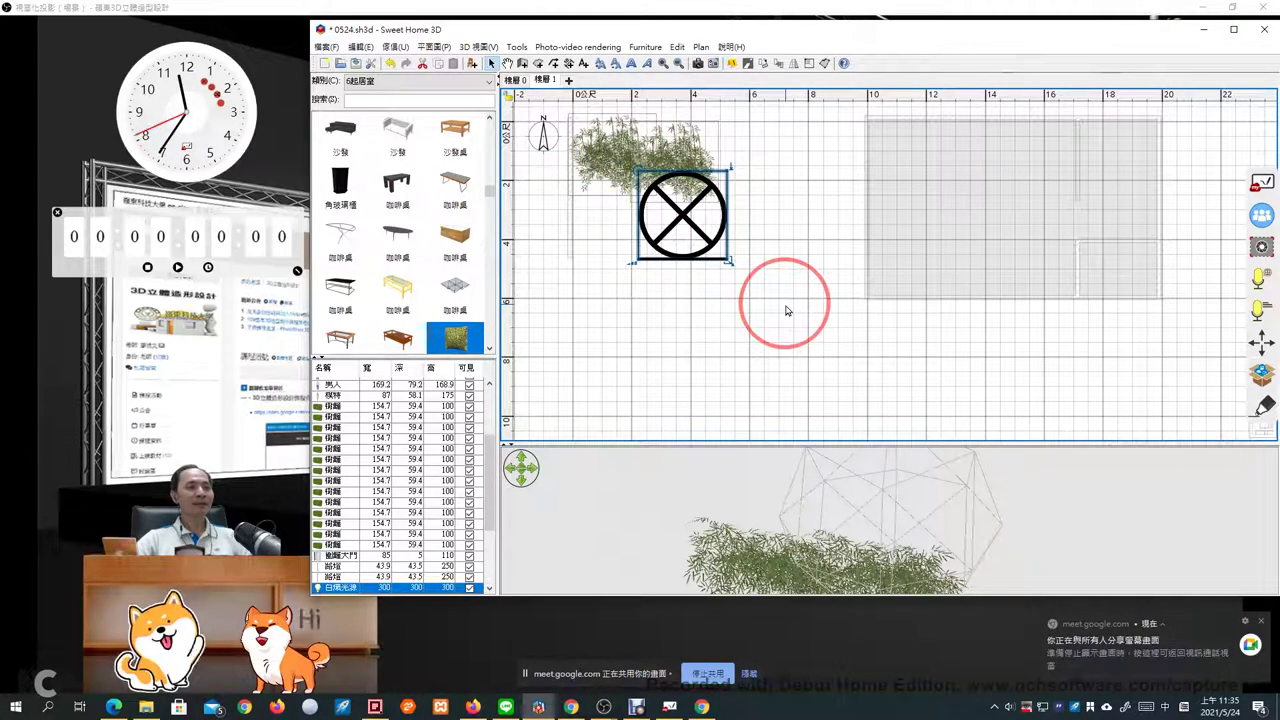
left_click(750, 675)
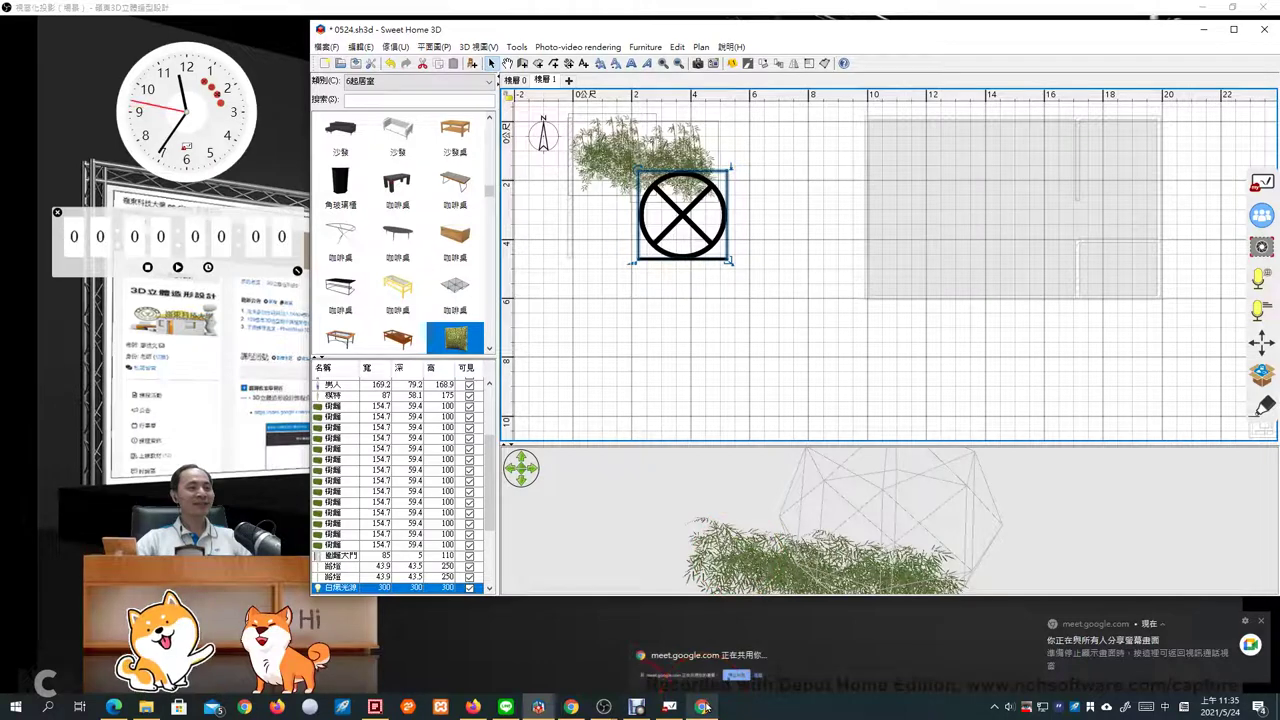
Spin the Wheel of Names in Chrome for another student, and check Google Meet before returning to Sweet Home 3D
left_click(572, 708)
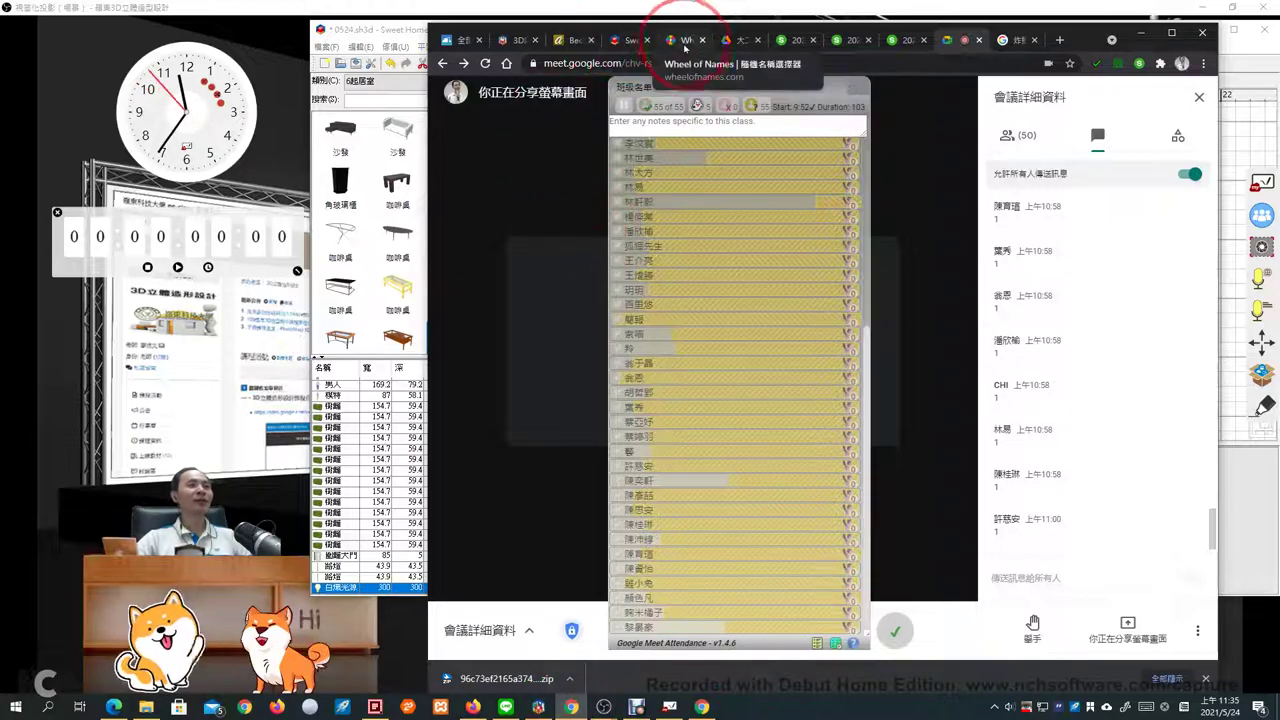
left_click(683, 42)
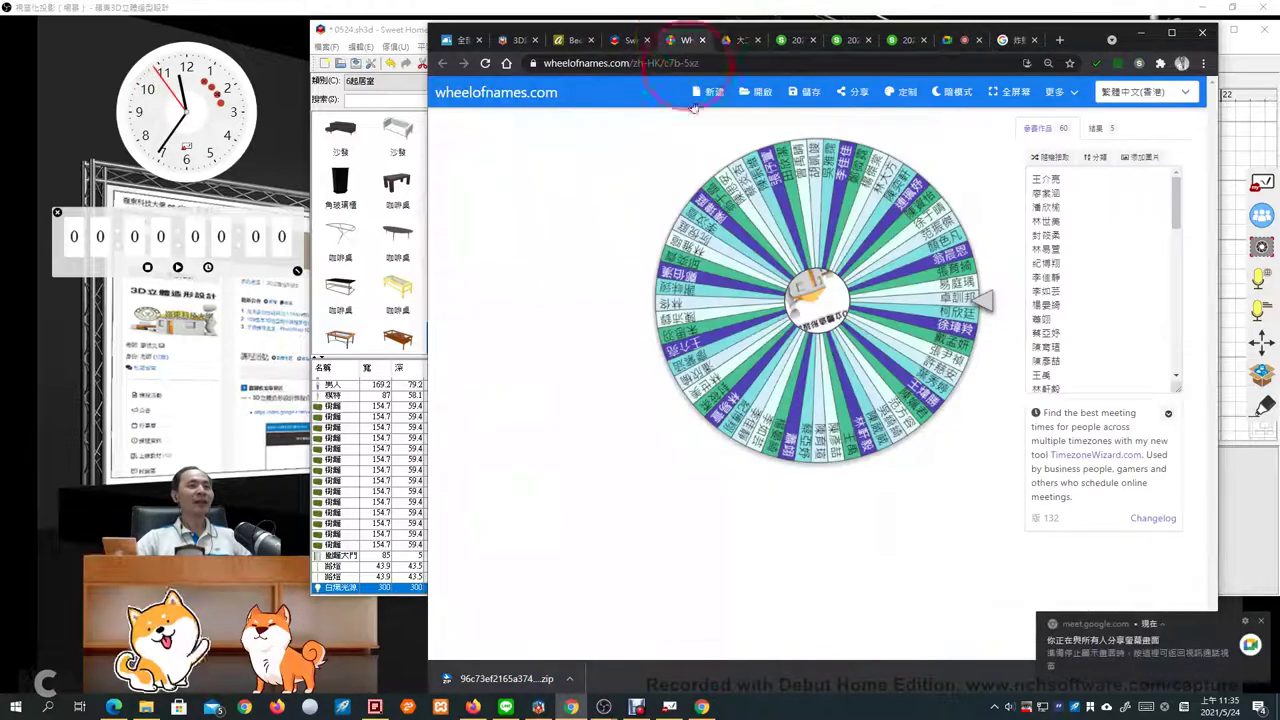
left_click(880, 323)
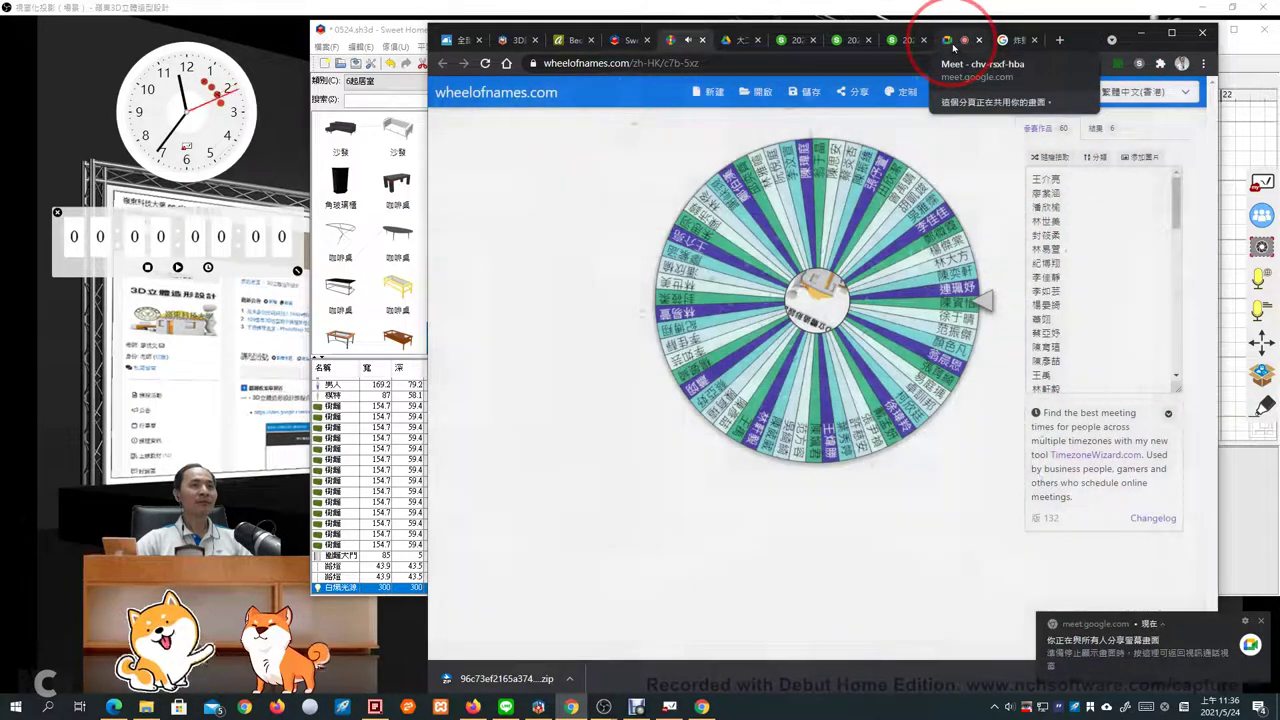
left_click(952, 42)
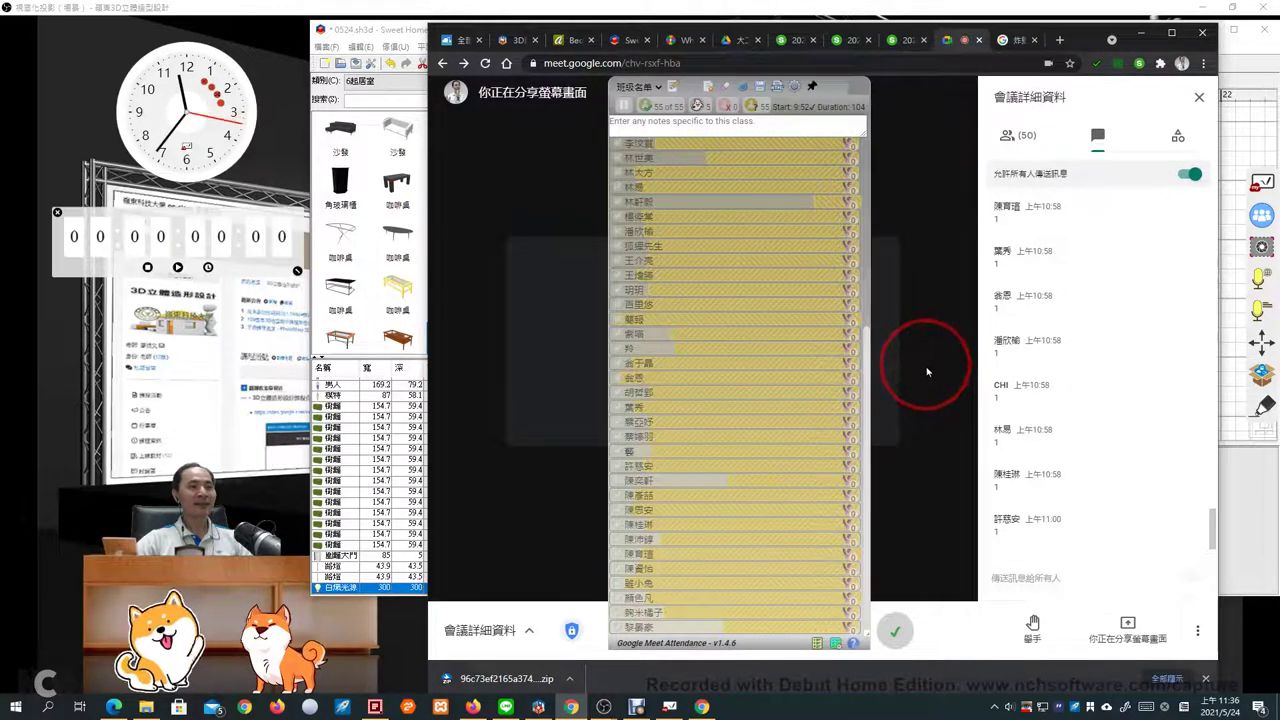
left_click(1141, 33)
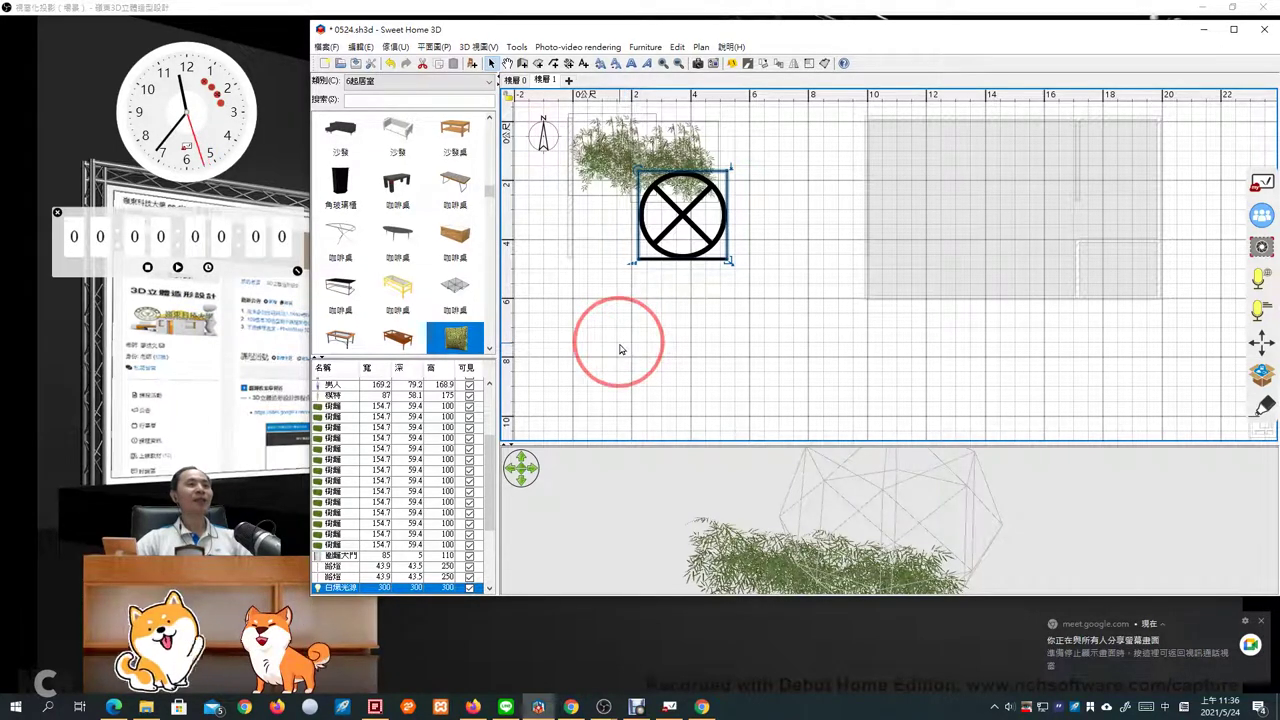
Show level 樓層 0 and review the height settings of the wall between garden and living room without changing them
left_click(516, 83)
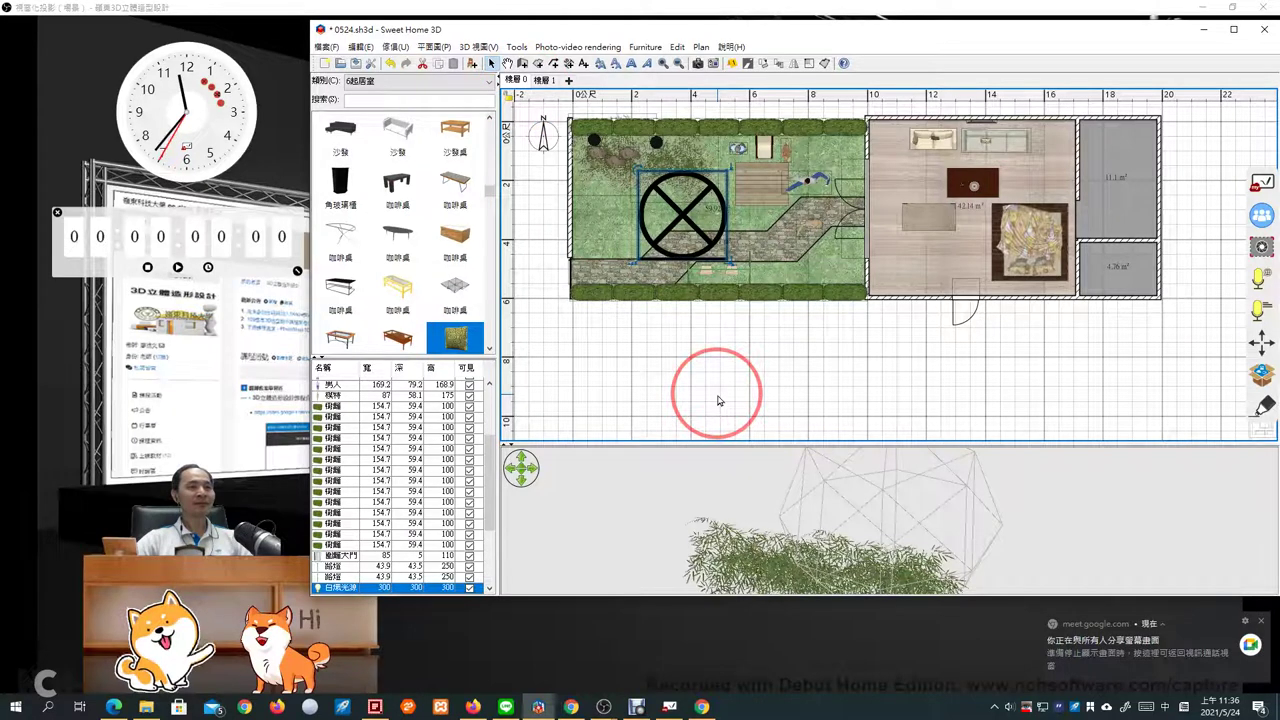
left_click(868, 278)
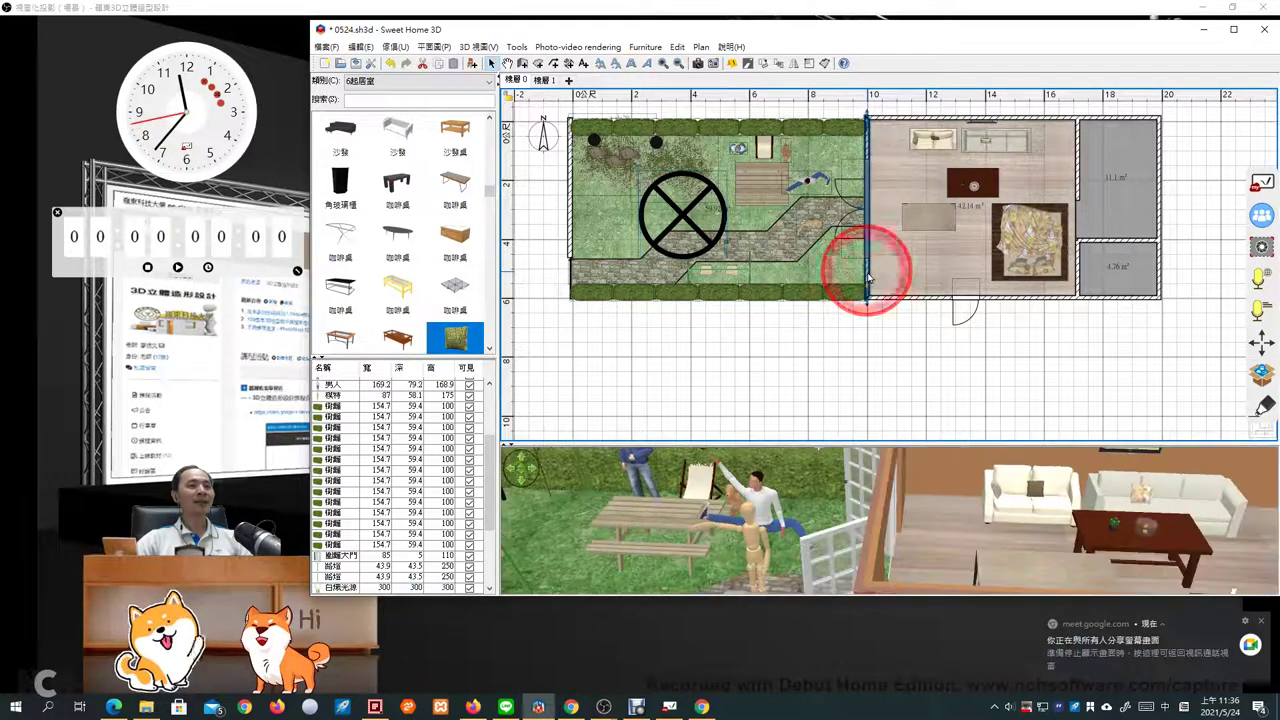
double_click(868, 278)
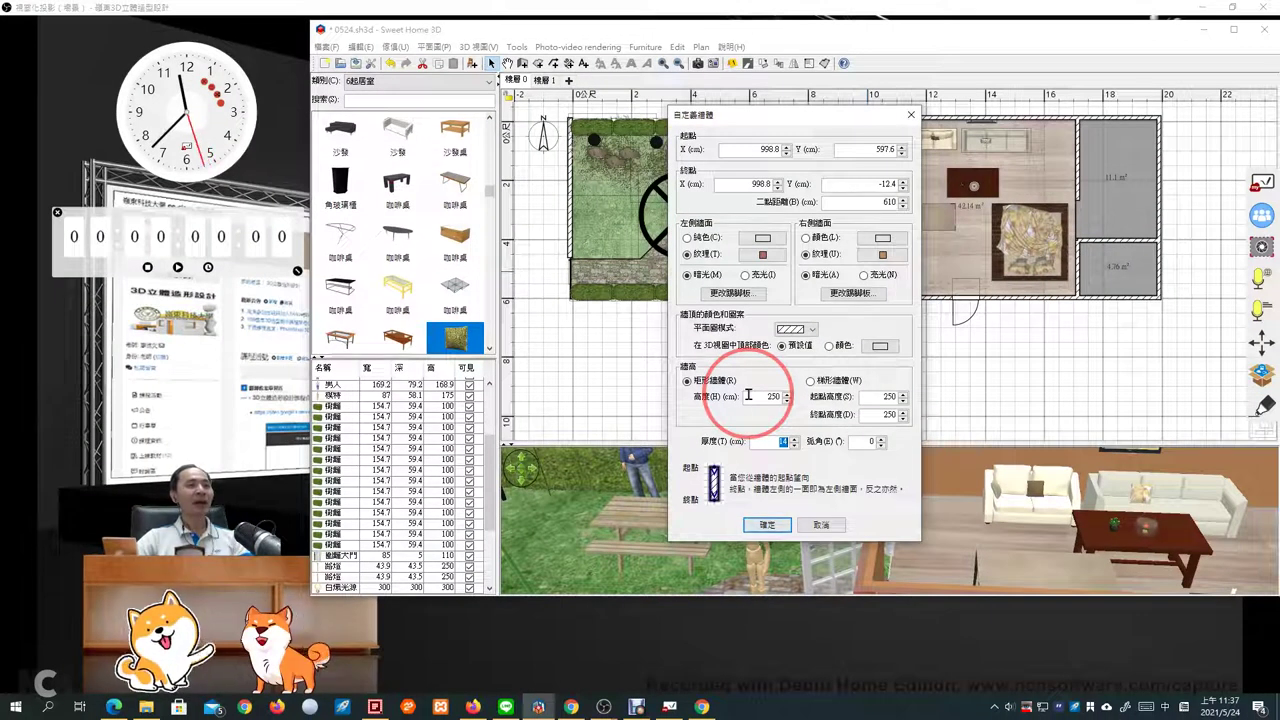
left_click(821, 524)
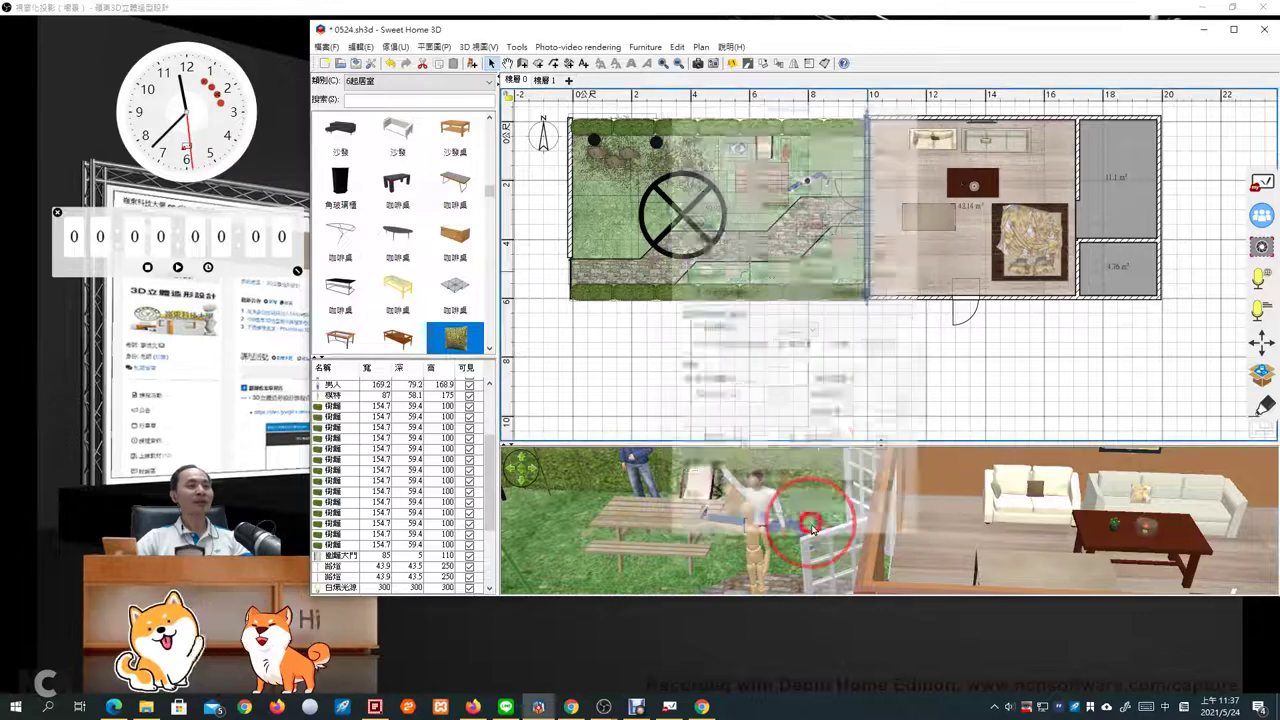
Review the size and height settings of the garden's bamboo clump and close them without making changes
left_click(678, 165)
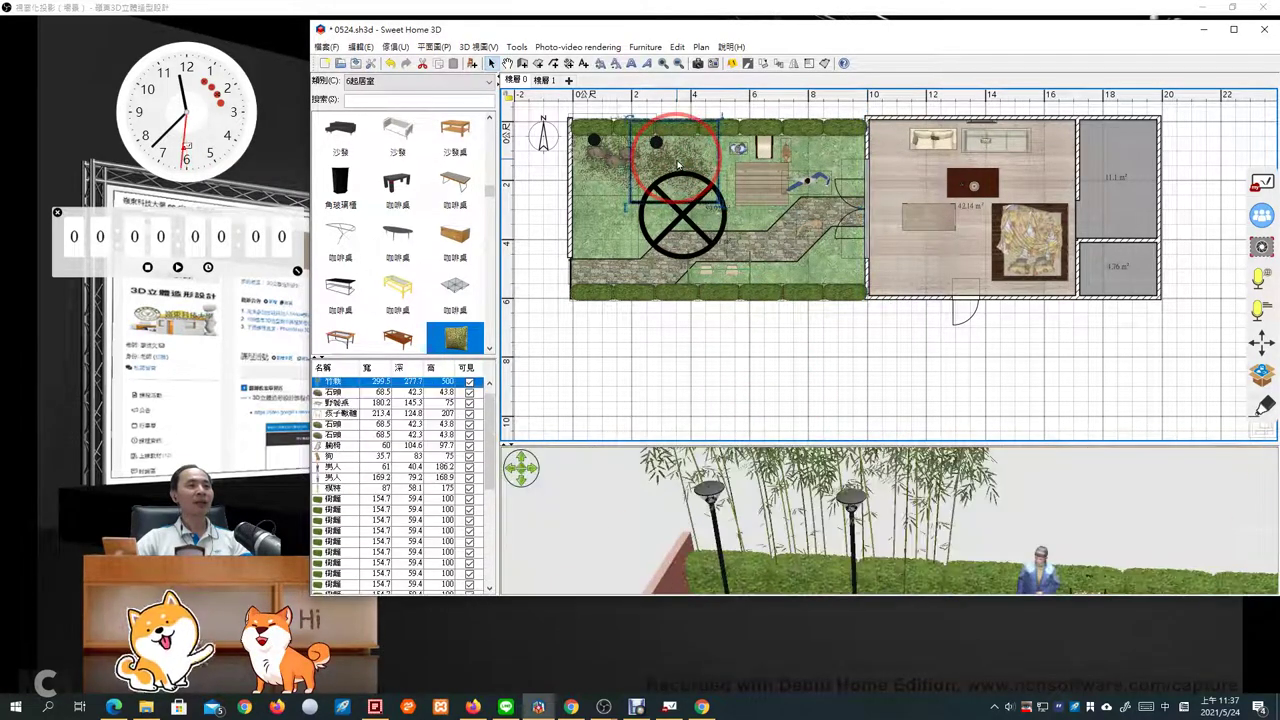
double_click(678, 165)
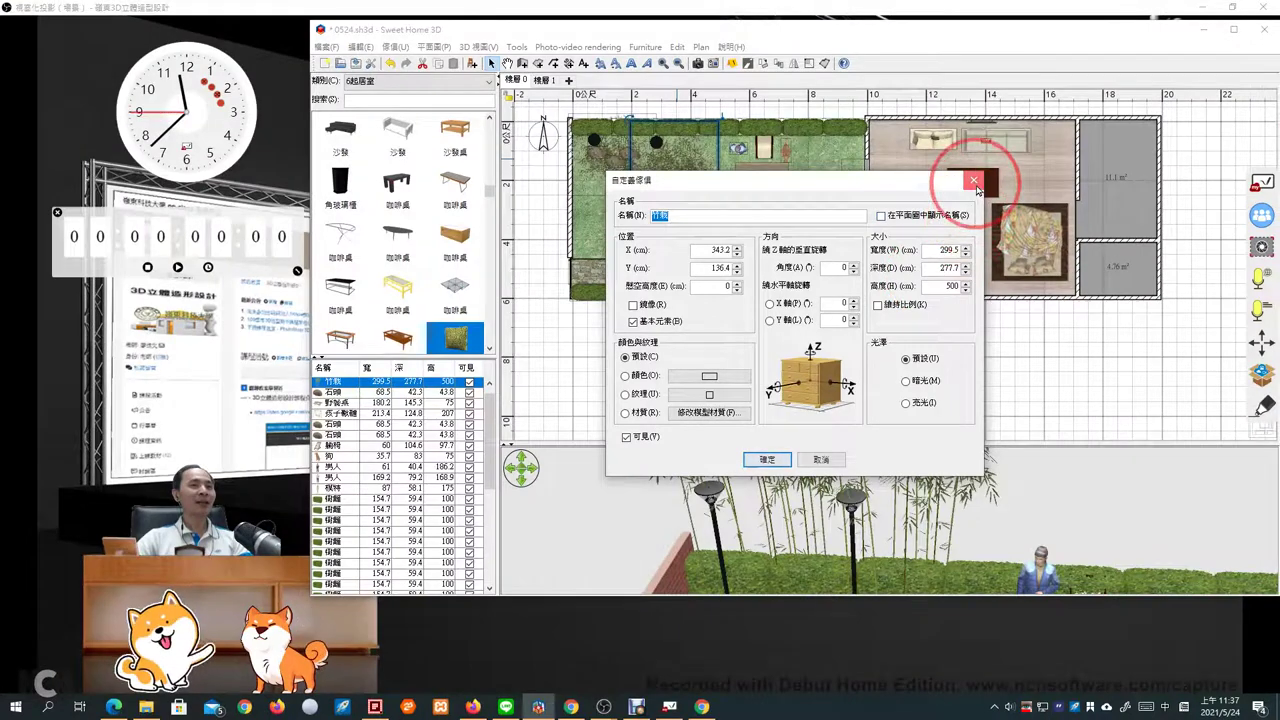
key("Escape")
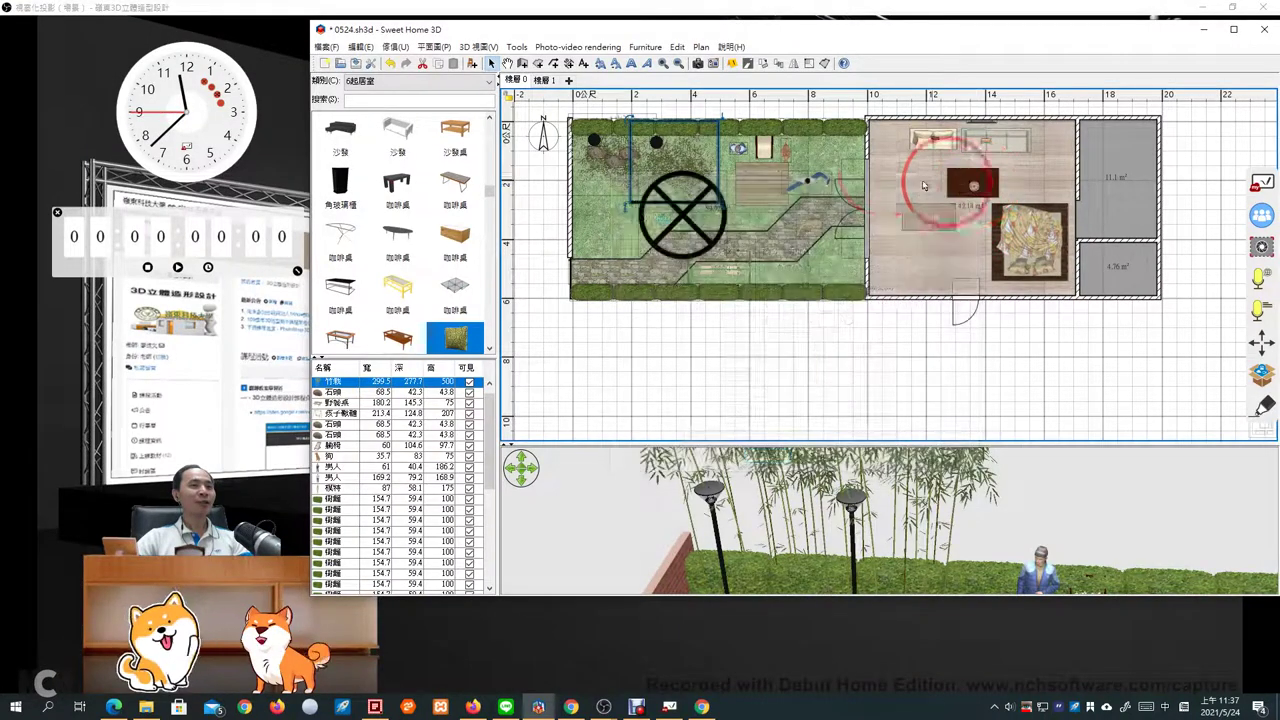
Show level 樓層 1, circle the bamboo and light source with a screen annotation, and clear the mark
left_click(541, 80)
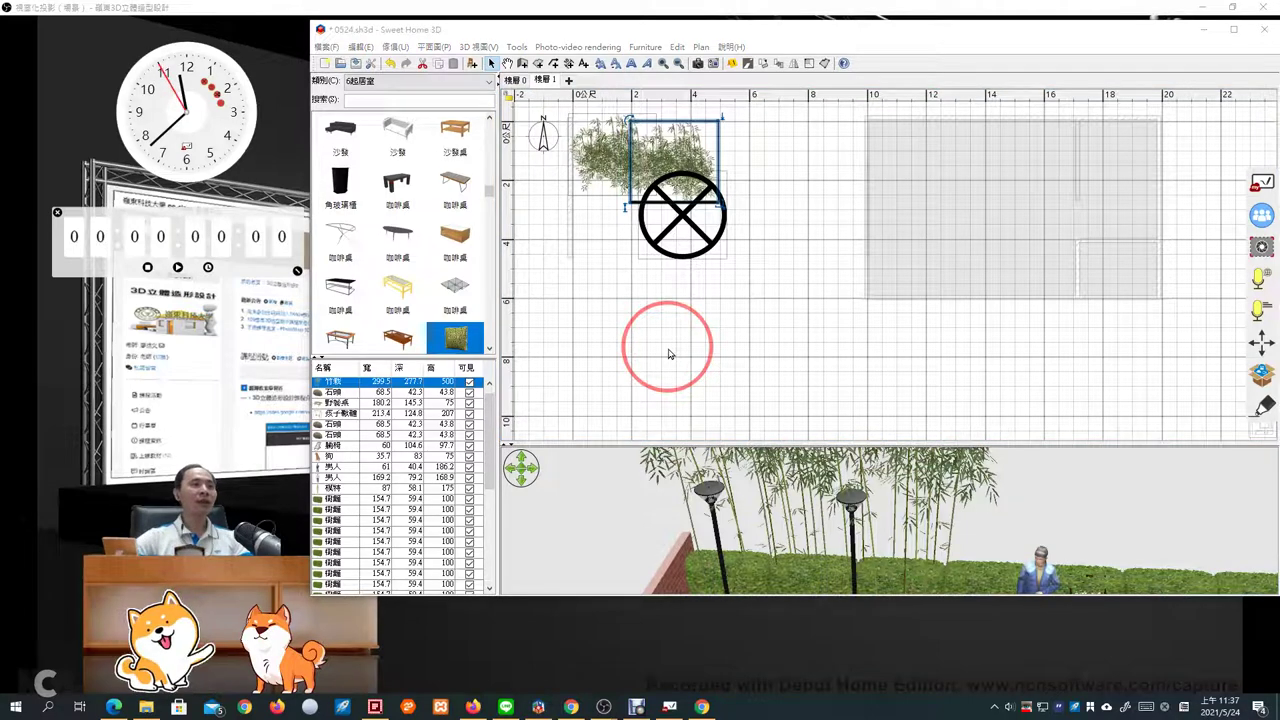
mouse_move(597, 273)
left_mouse_down()
mouse_move(574, 152)
mouse_move(766, 131)
mouse_move(737, 250)
mouse_move(615, 262)
left_mouse_up()
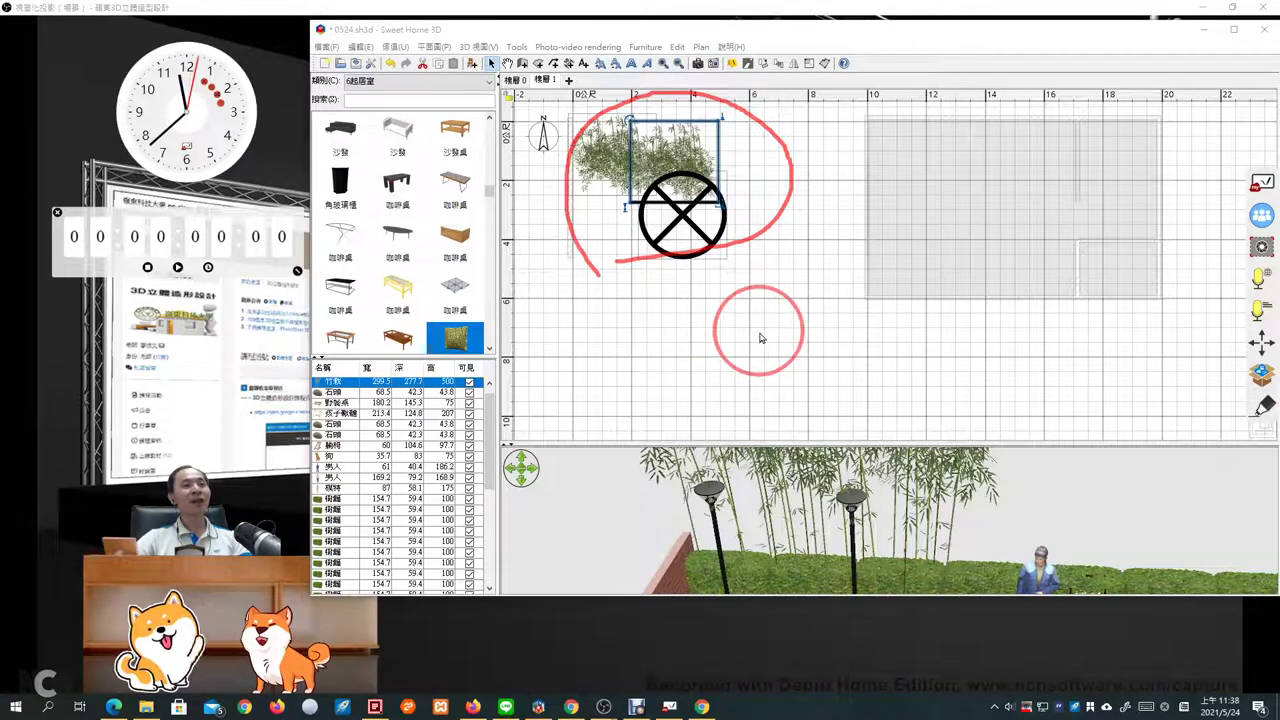
key("Escape")
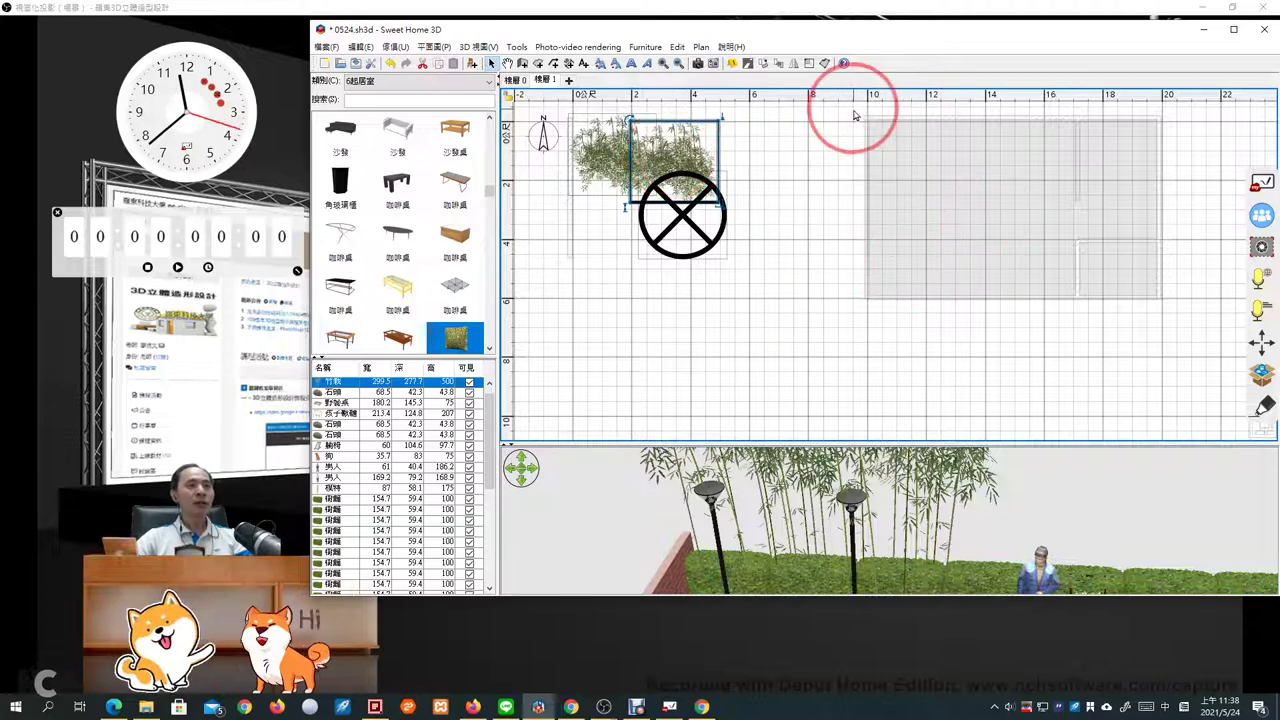
Try to box-select the house area on level 樓層 1, and box-select the whole house on level 樓層 0
left_click_drag(853, 110, 1177, 337)
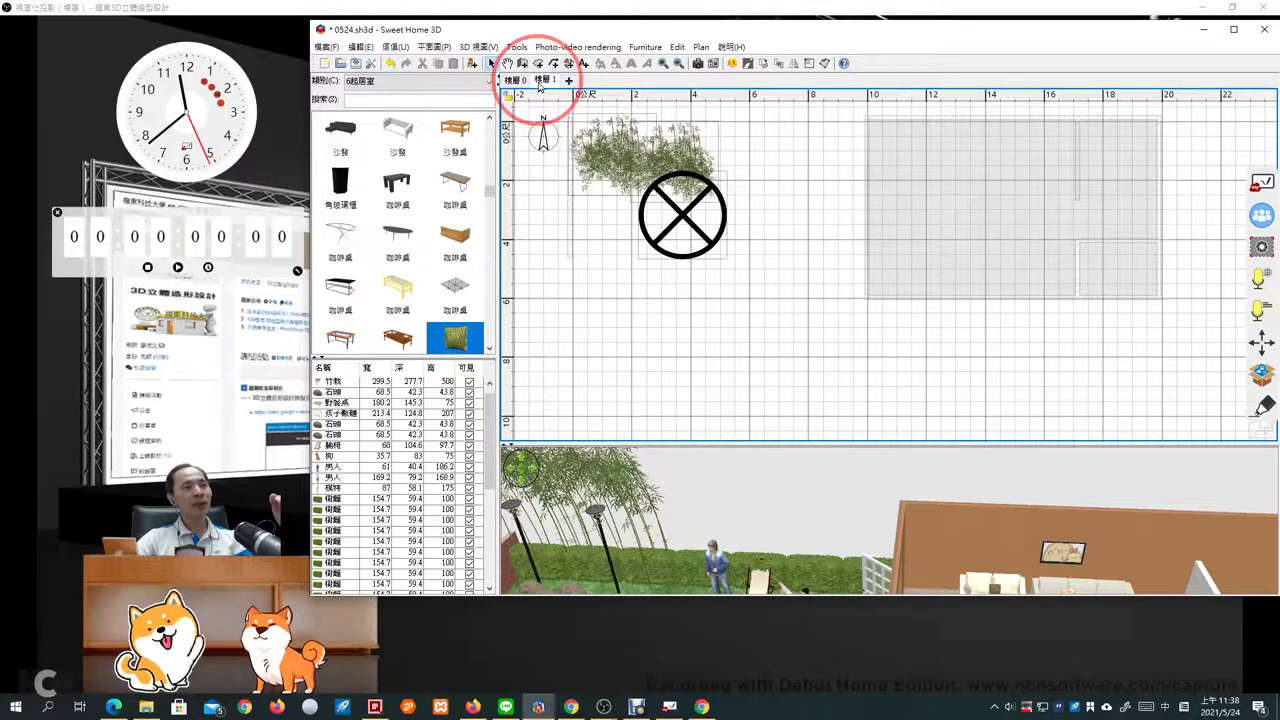
left_click_drag(846, 110, 1185, 312)
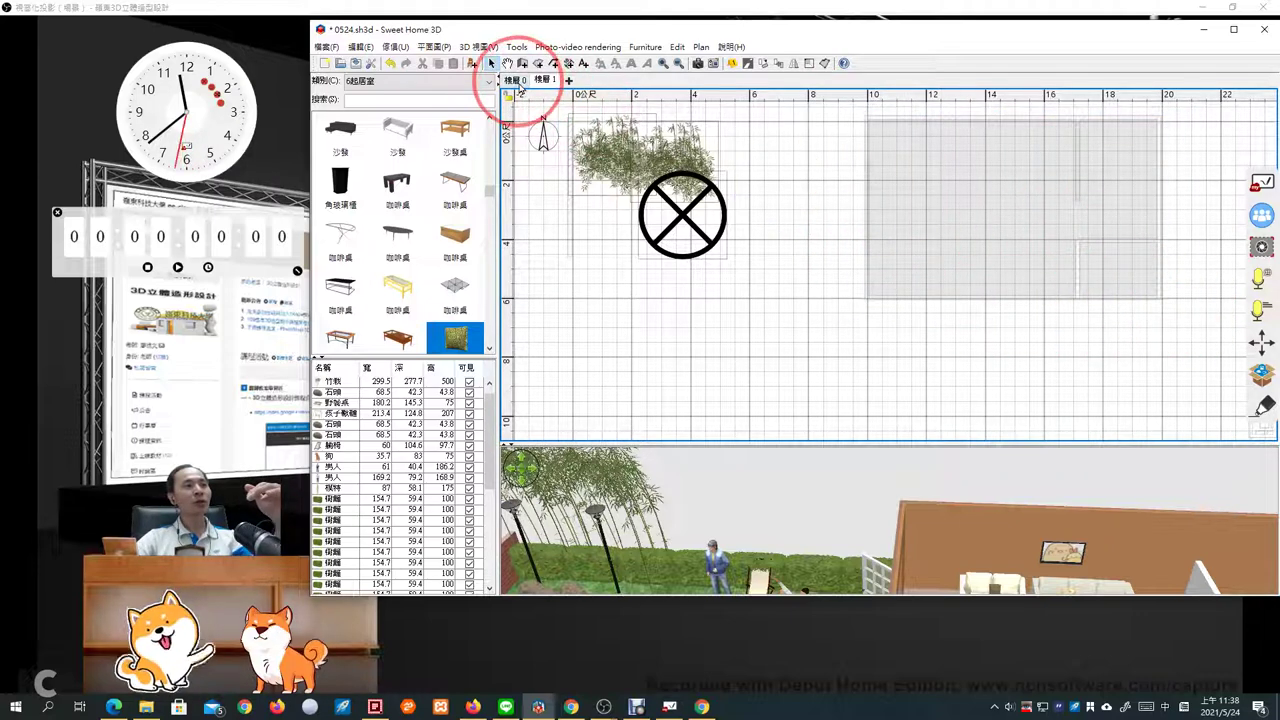
left_click(515, 80)
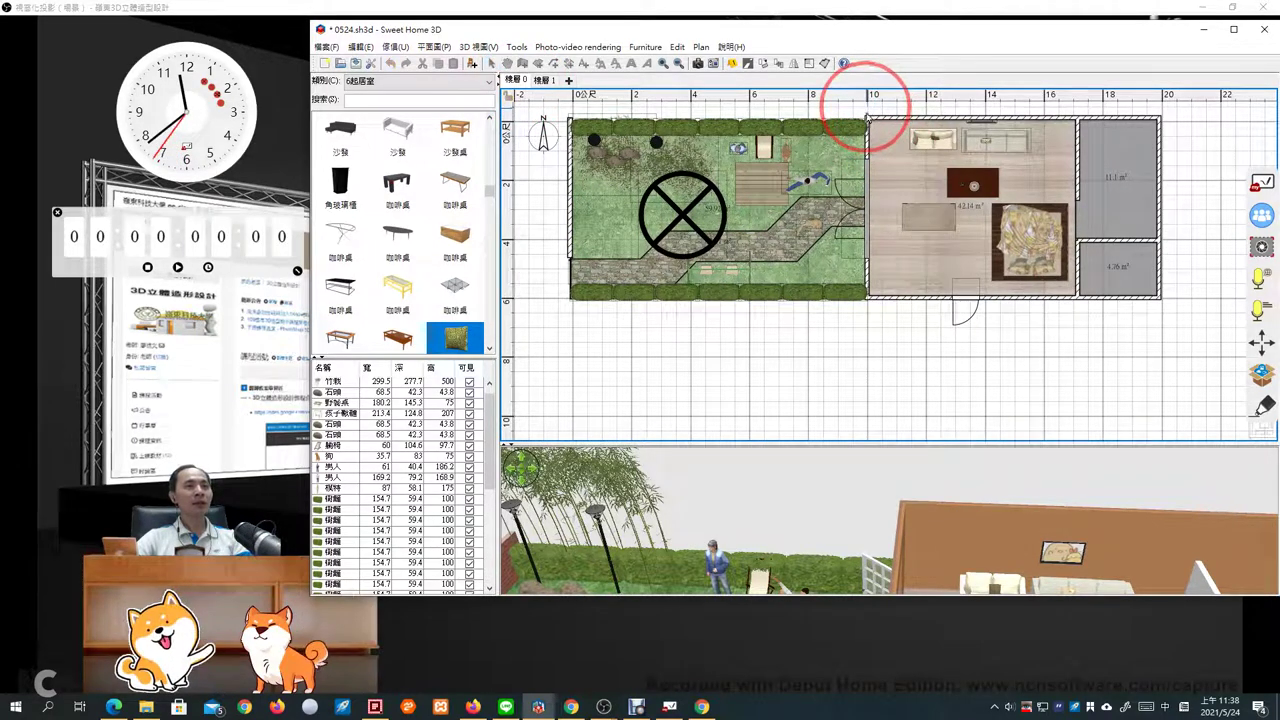
left_click_drag(866, 118, 1174, 322)
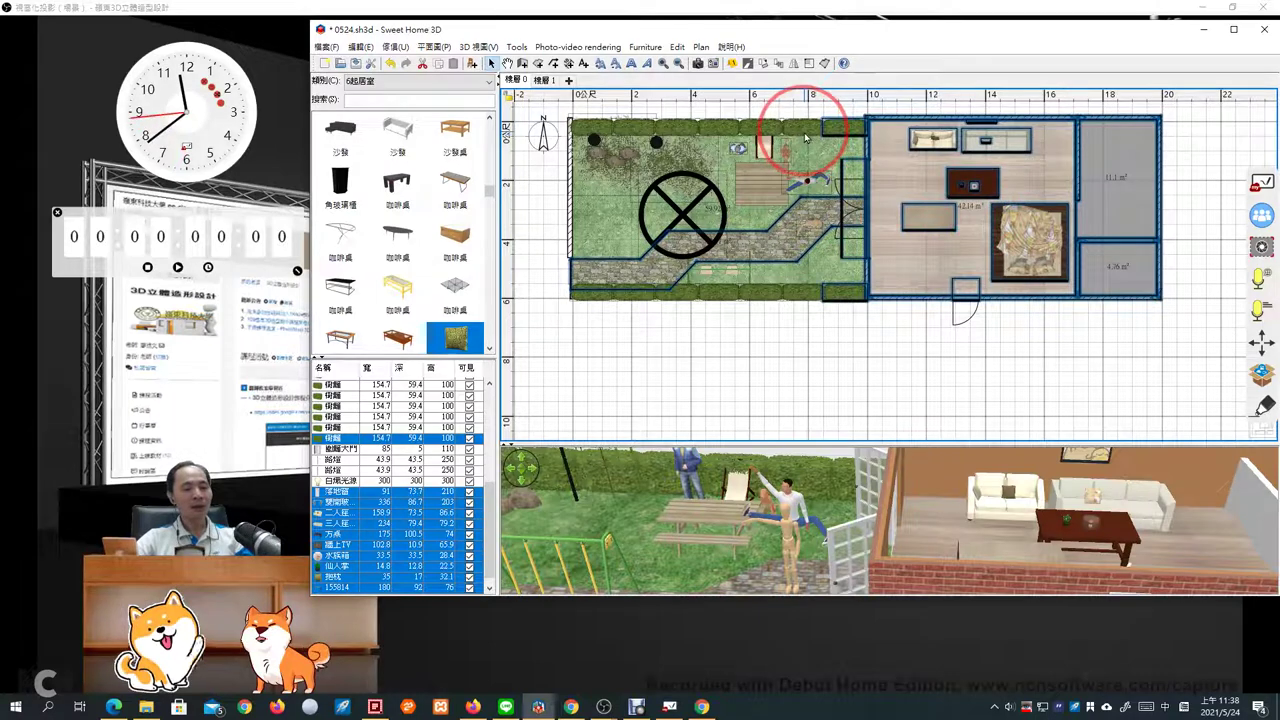
Mark the unwanted hedge, gate and path in the selection, write "shift" below the plan, and clear the annotations
left_click_drag(812, 115, 837, 107)
left_click_drag(845, 165, 870, 153)
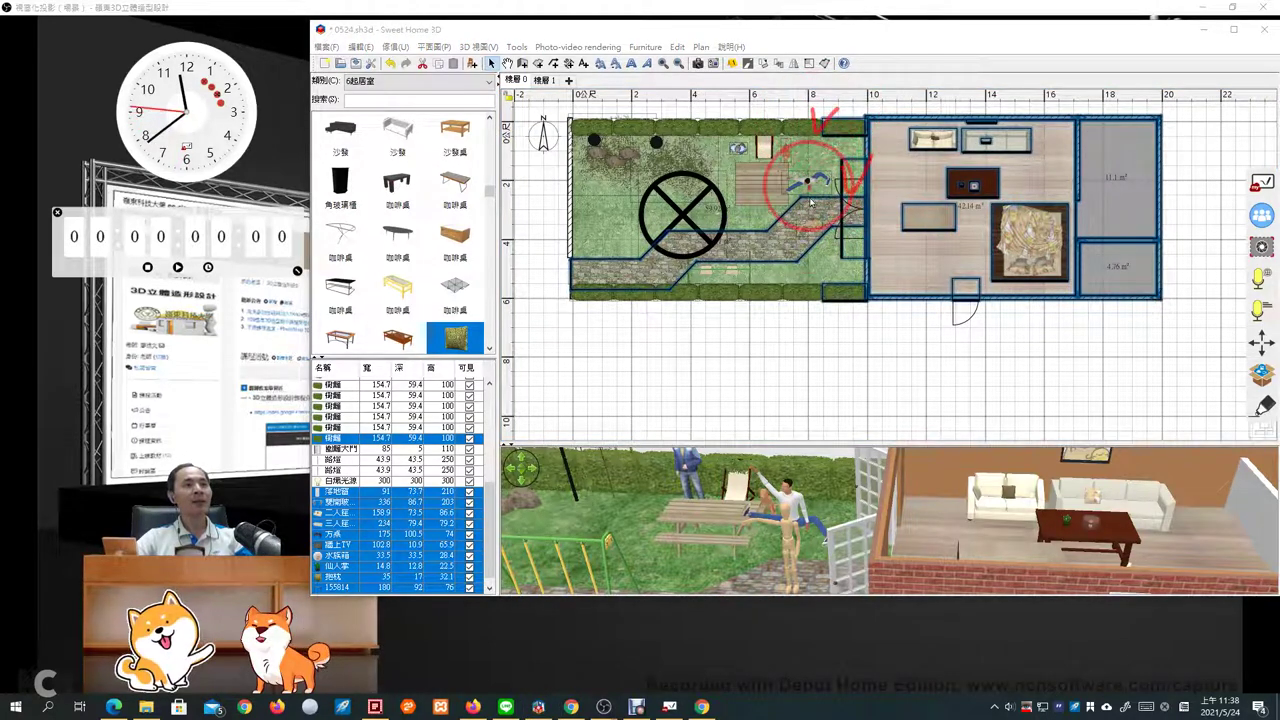
left_click_drag(810, 198, 834, 188)
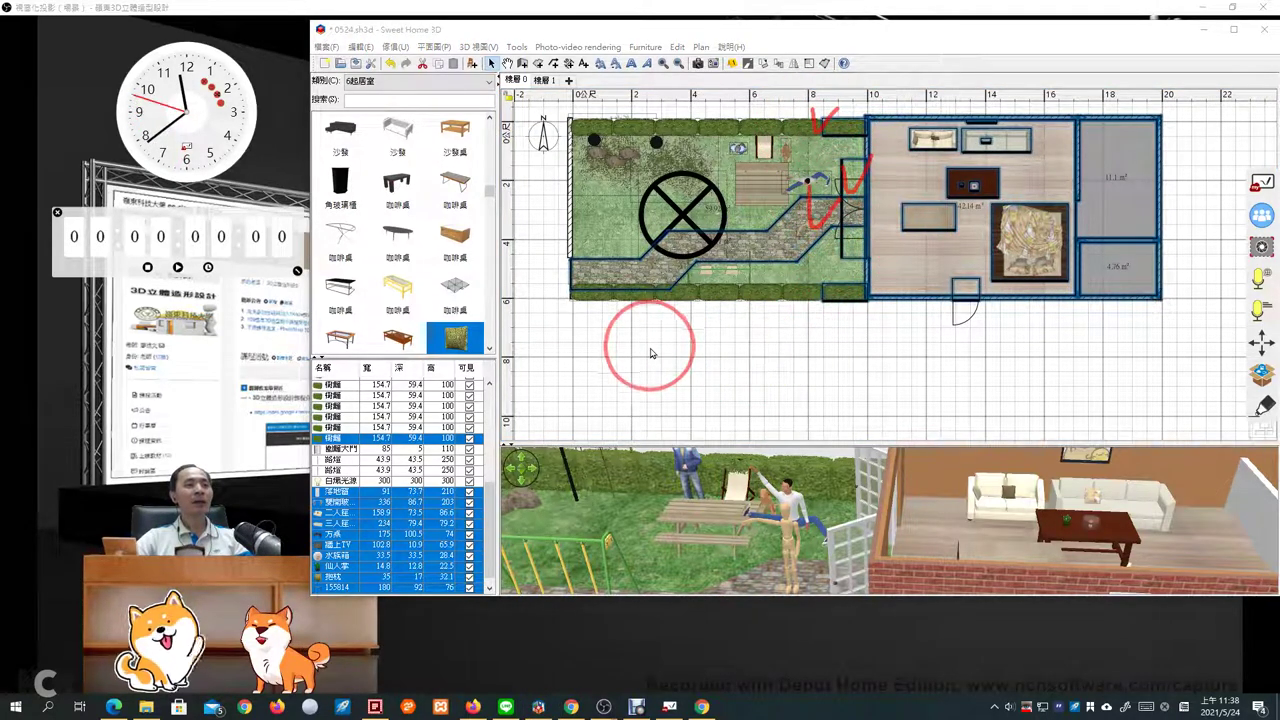
mouse_move(672, 347)
left_mouse_down()
mouse_move(648, 368)
mouse_move(679, 317)
mouse_move(694, 375)
mouse_move(709, 356)
mouse_move(707, 378)
mouse_move(704, 327)
mouse_move(710, 338)
mouse_move(737, 324)
mouse_move(721, 377)
mouse_move(724, 355)
mouse_move(765, 346)
mouse_move(756, 385)
mouse_move(790, 385)
left_mouse_up()
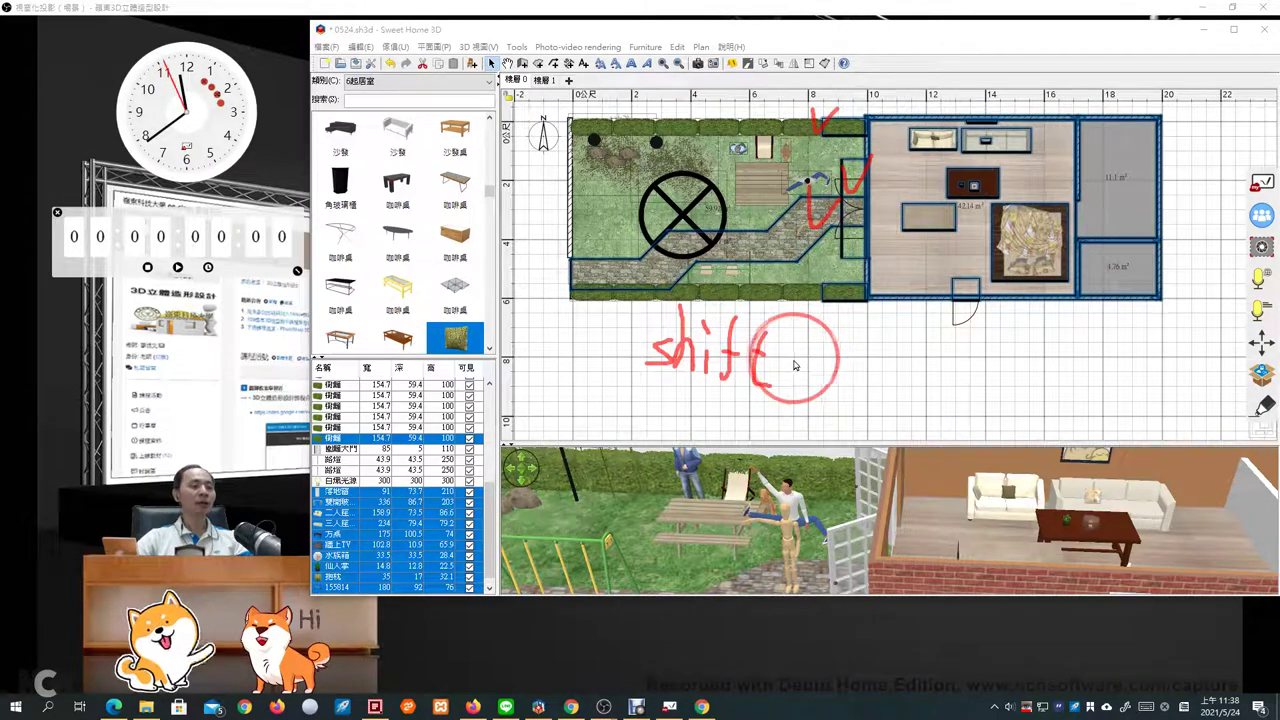
key("Escape")
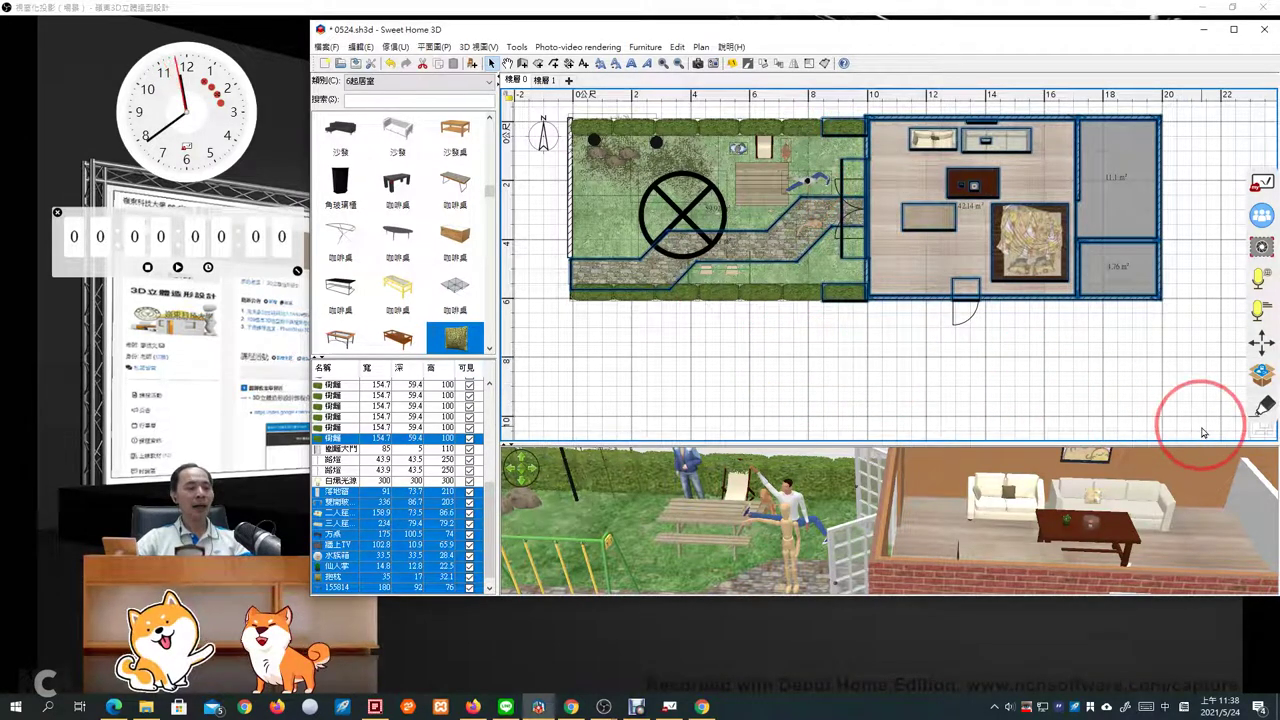
left_click(1263, 432)
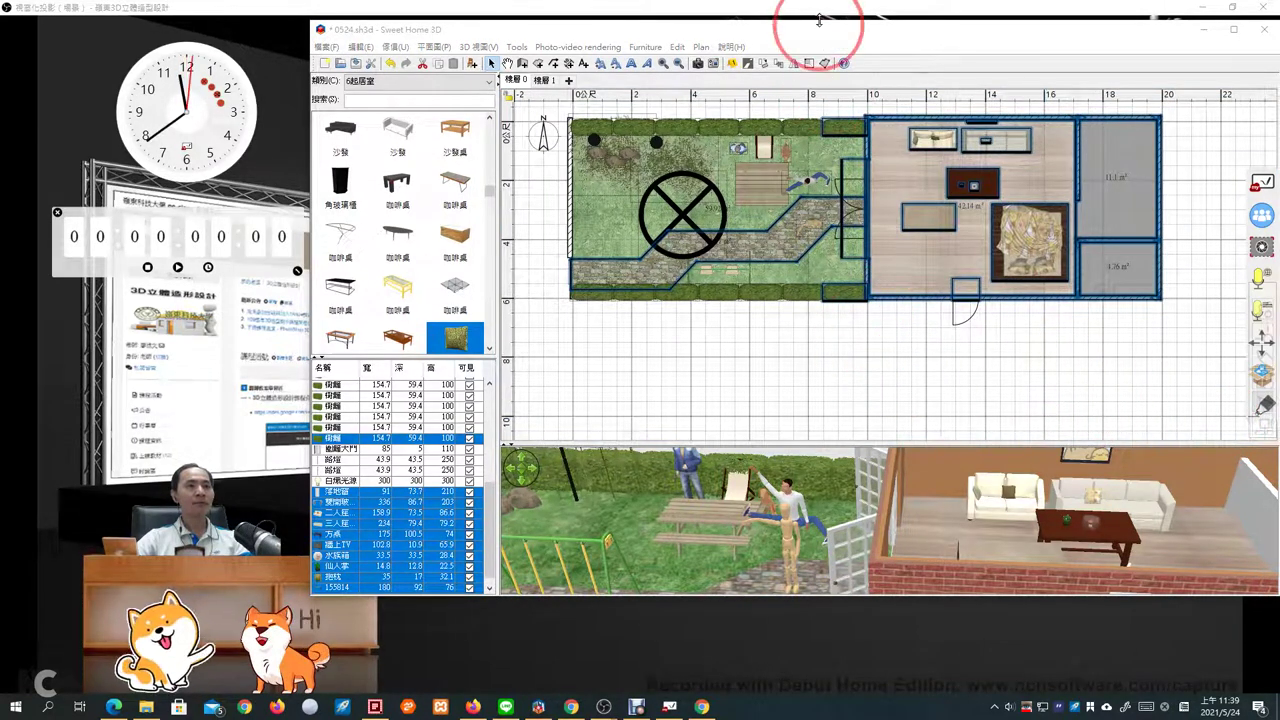
left_click(820, 120)
left_click(1256, 430)
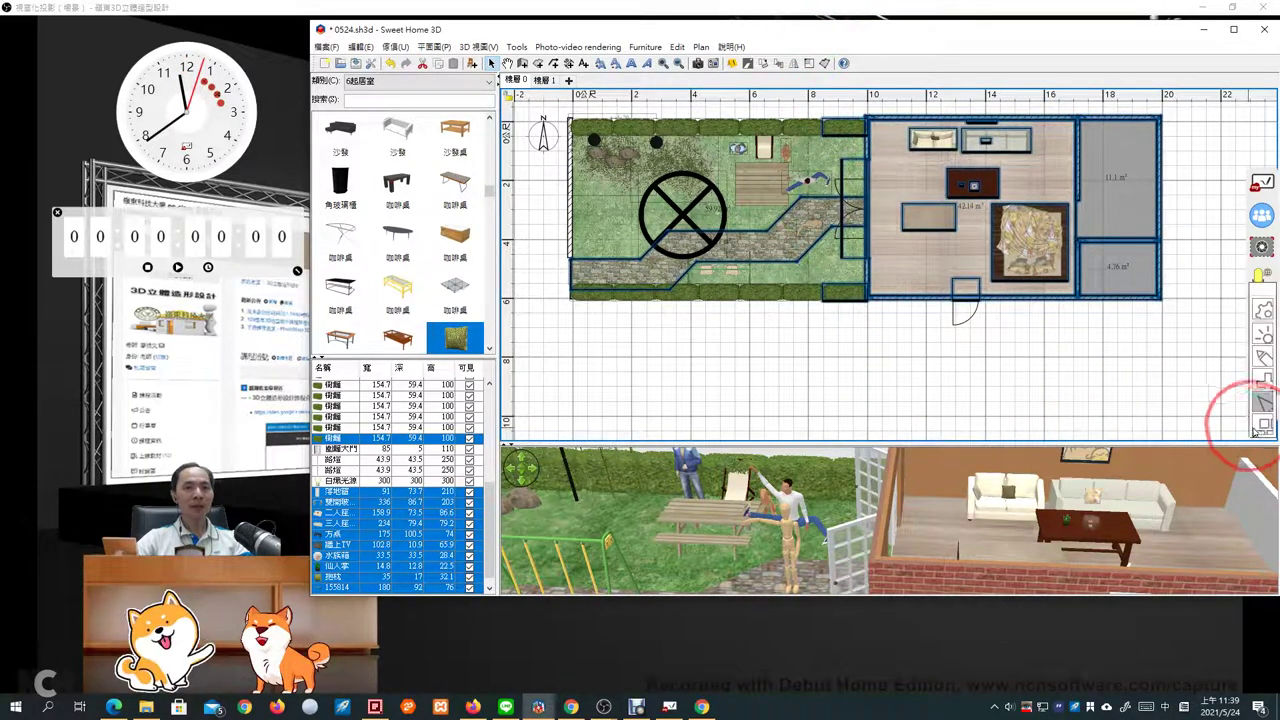
left_click(787, 385)
key("shift")
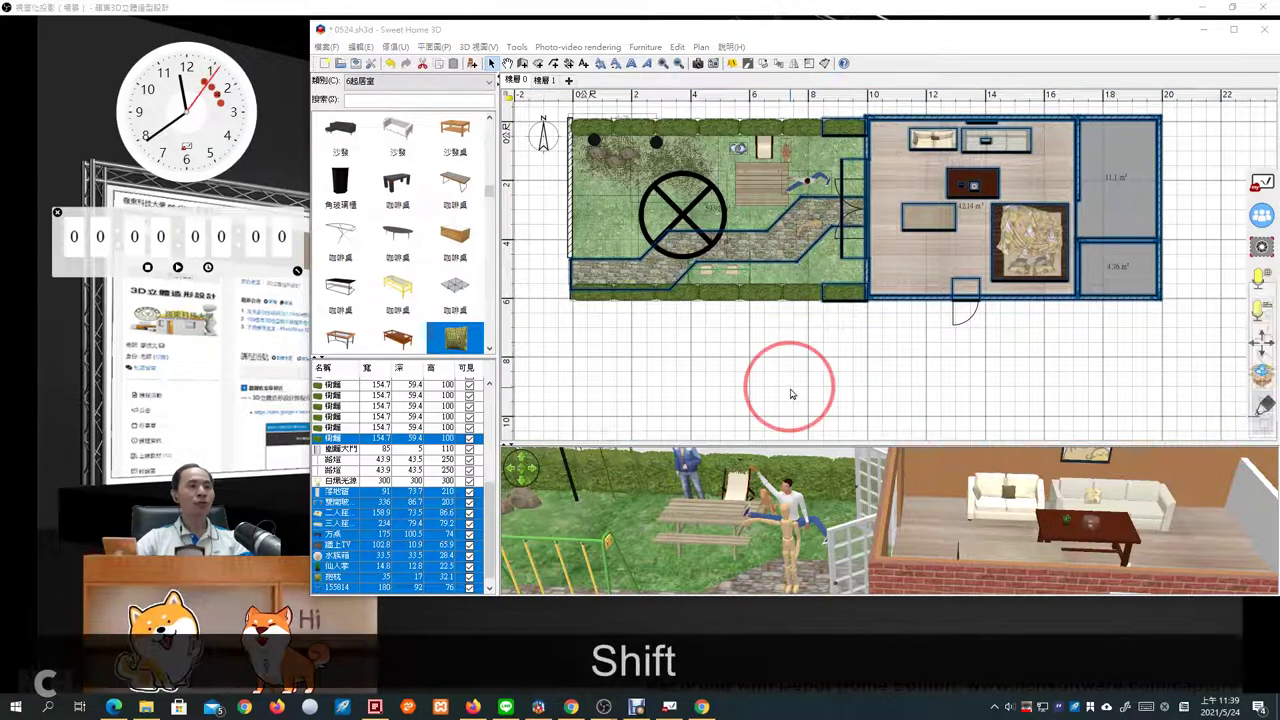
Remove the garden hedge, path and double door from the selection, copy the remaining house, and show level 樓層 1
left_click(800, 224)
left_click_drag(800, 224, 485, 513)
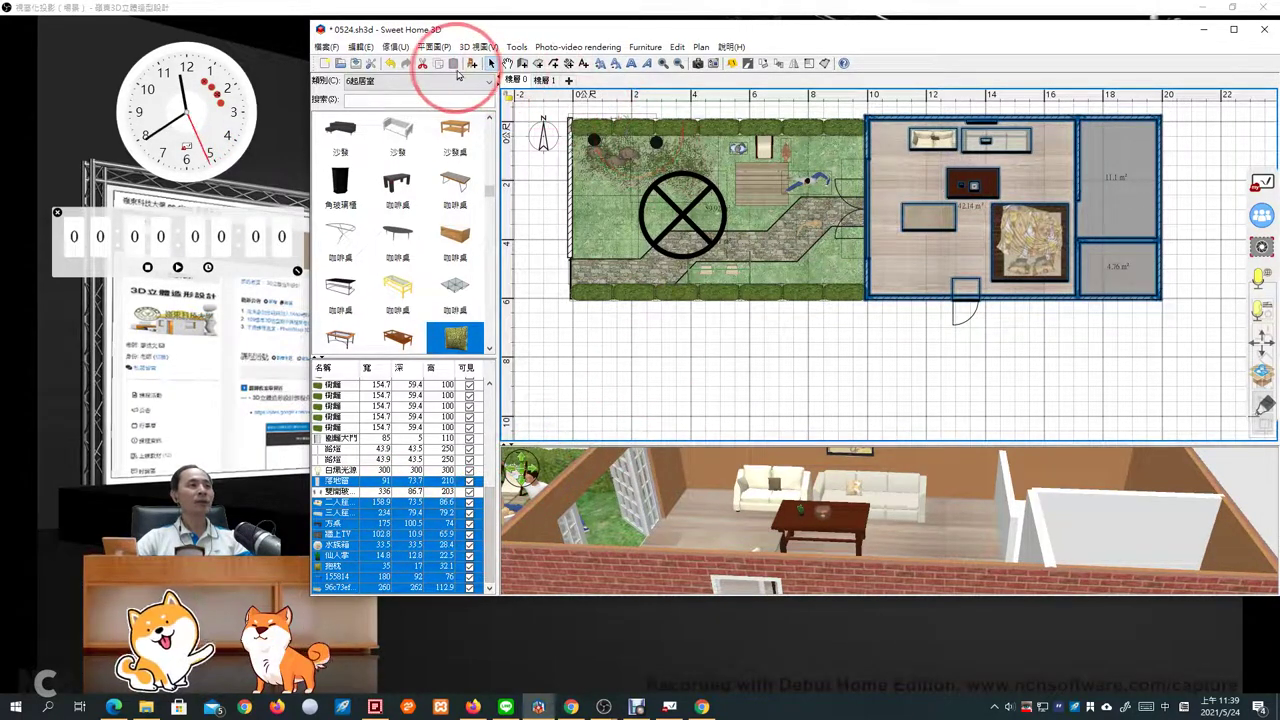
key("ctrl+4")
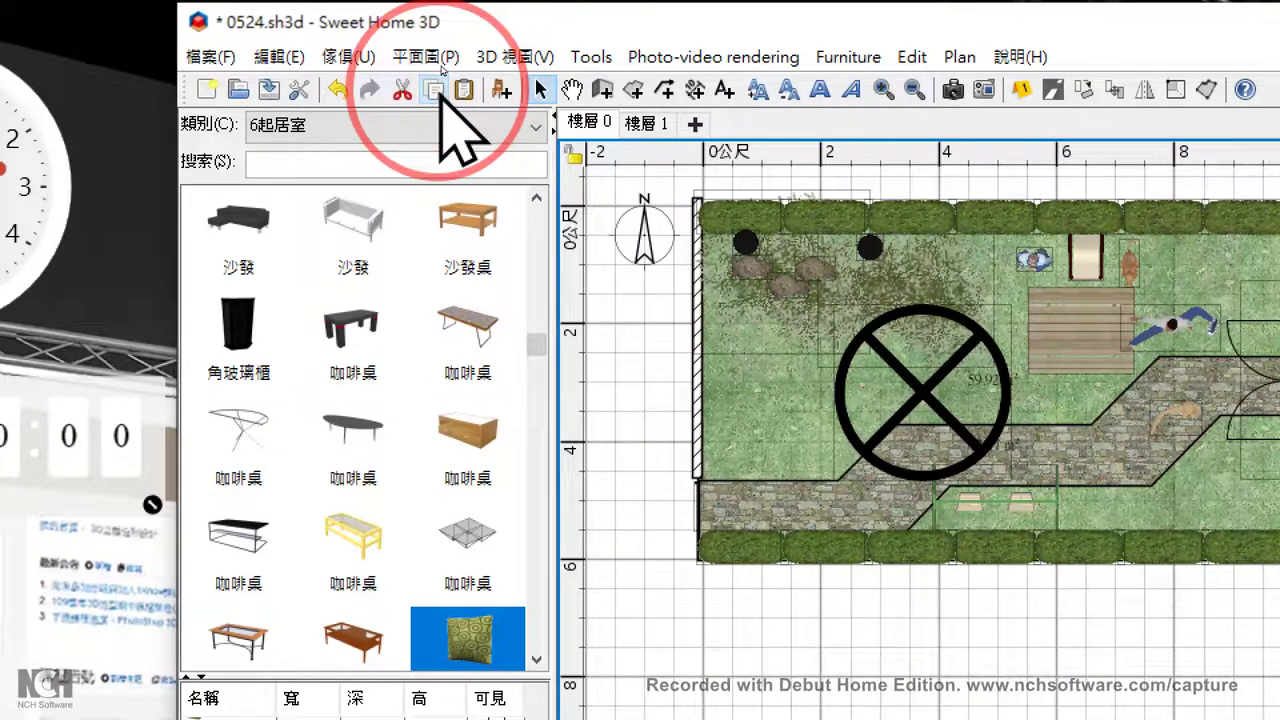
left_click(540, 90)
left_click(645, 124)
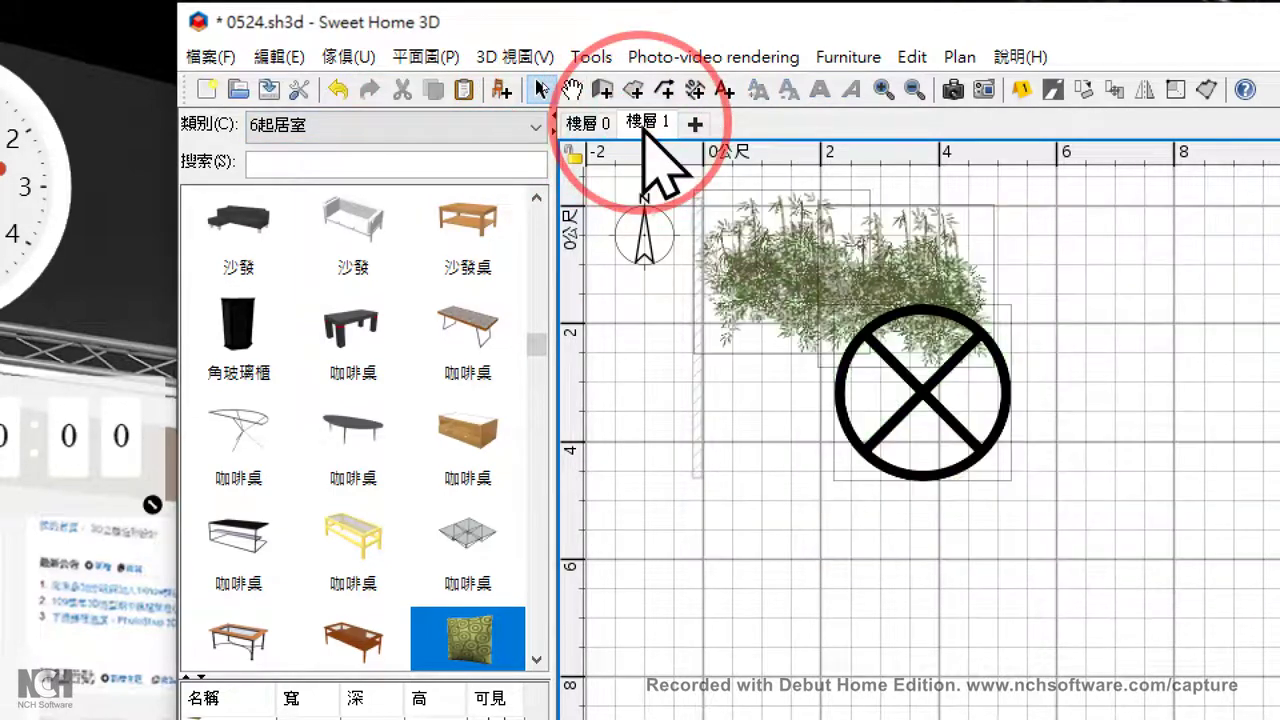
key("ctrl+4")
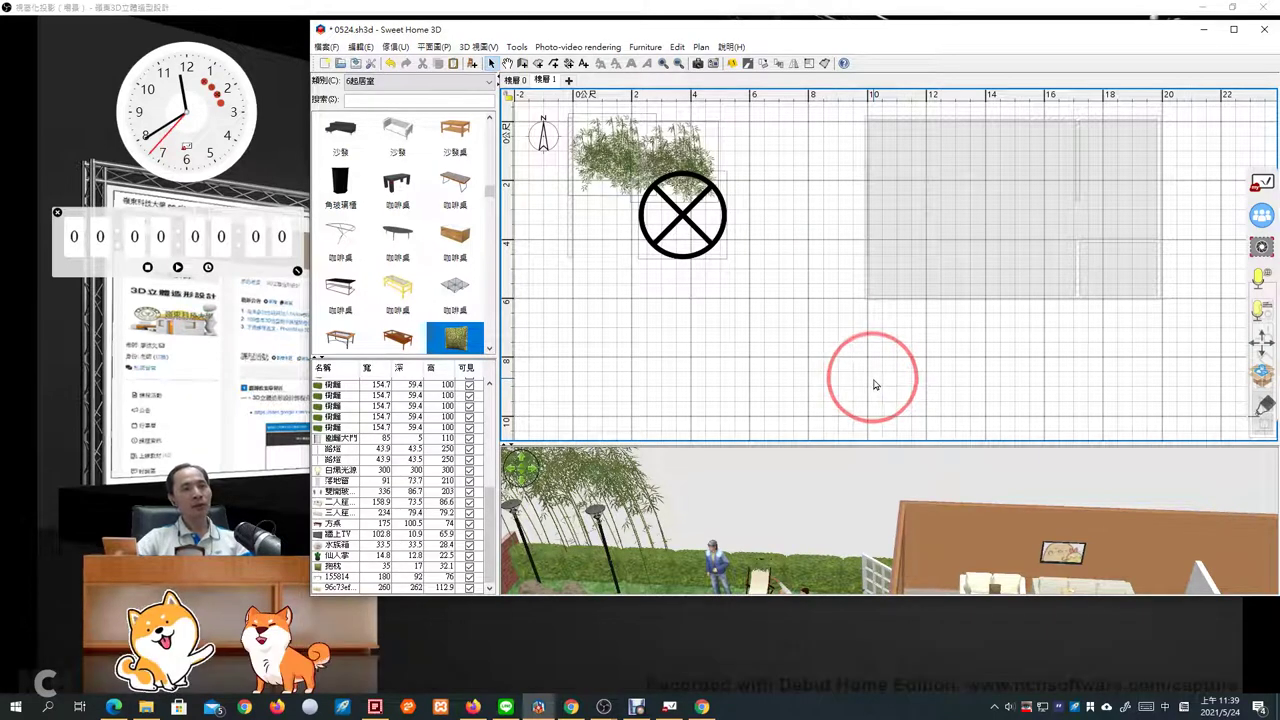
Annotate the plan with an outline, a small arrowed rectangle, "Ctrl + V" and the house footprint, and clear the marks
left_click(1262, 408)
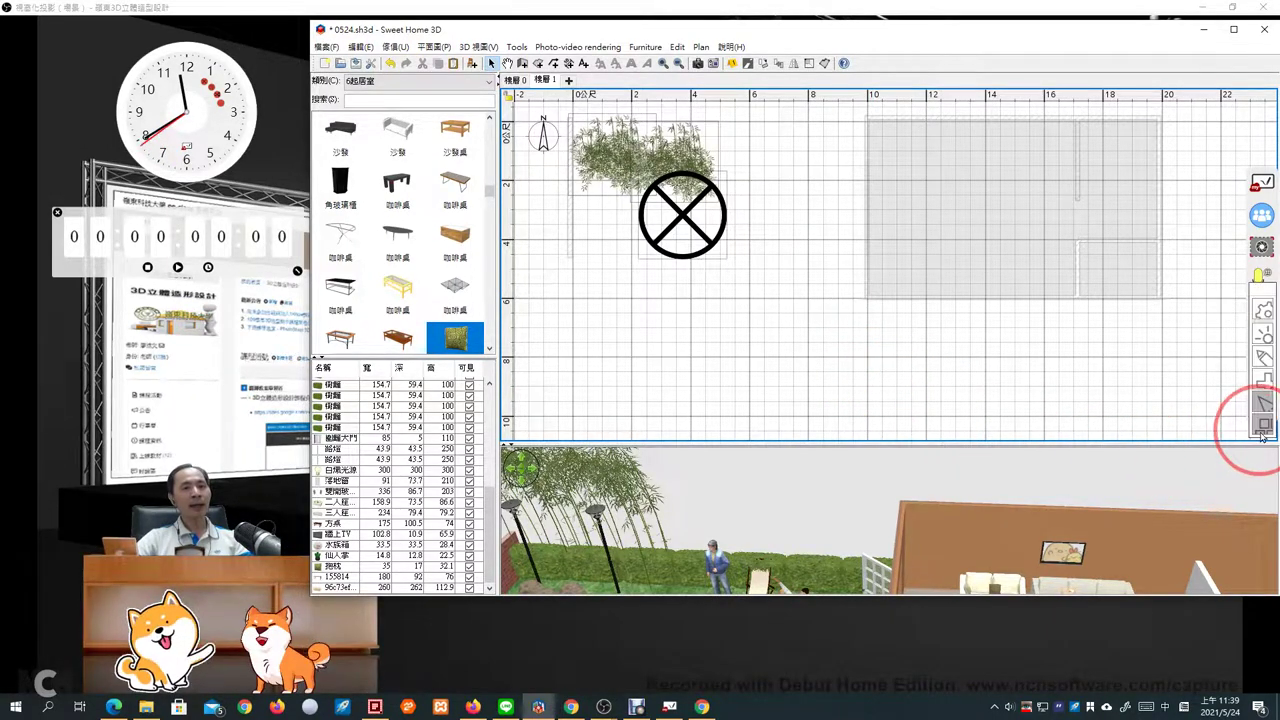
left_click(1262, 428)
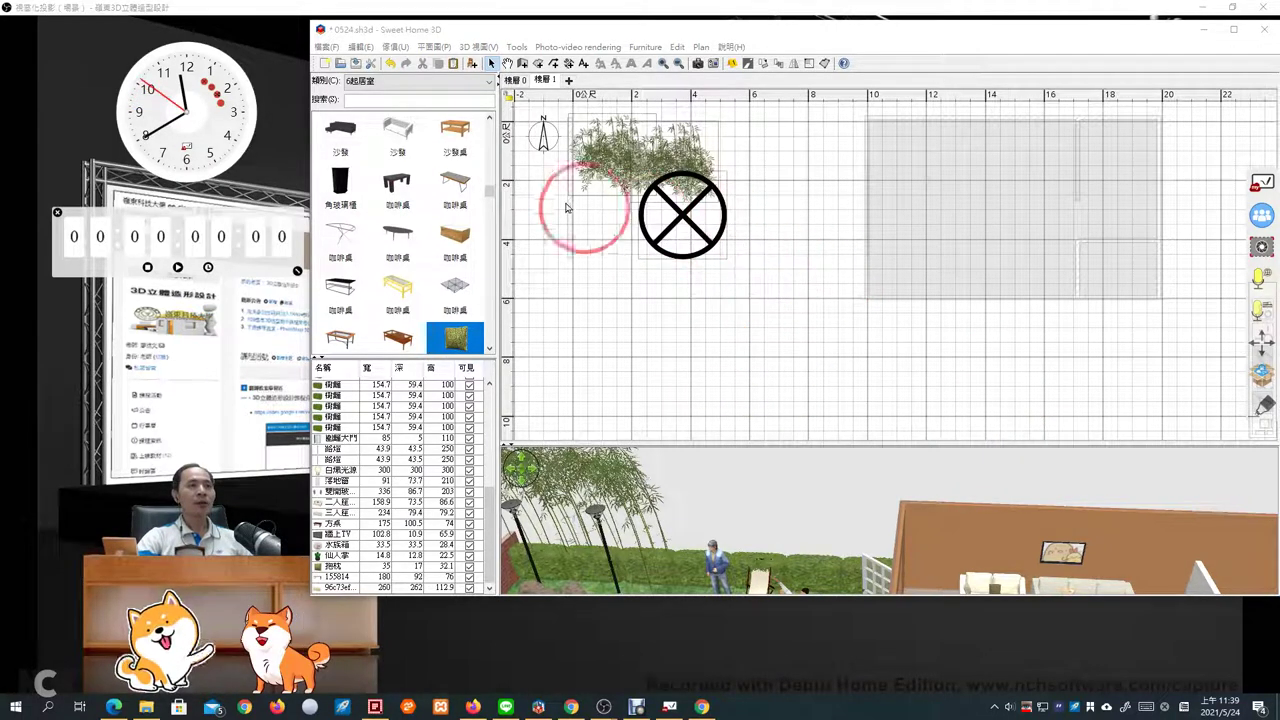
mouse_move(517, 110)
left_mouse_down()
mouse_move(556, 270)
mouse_move(553, 432)
left_mouse_up()
mouse_move(532, 100)
left_mouse_down()
mouse_move(1046, 100)
mouse_move(1089, 158)
mouse_move(1119, 325)
mouse_move(1087, 430)
mouse_move(534, 416)
left_mouse_up()
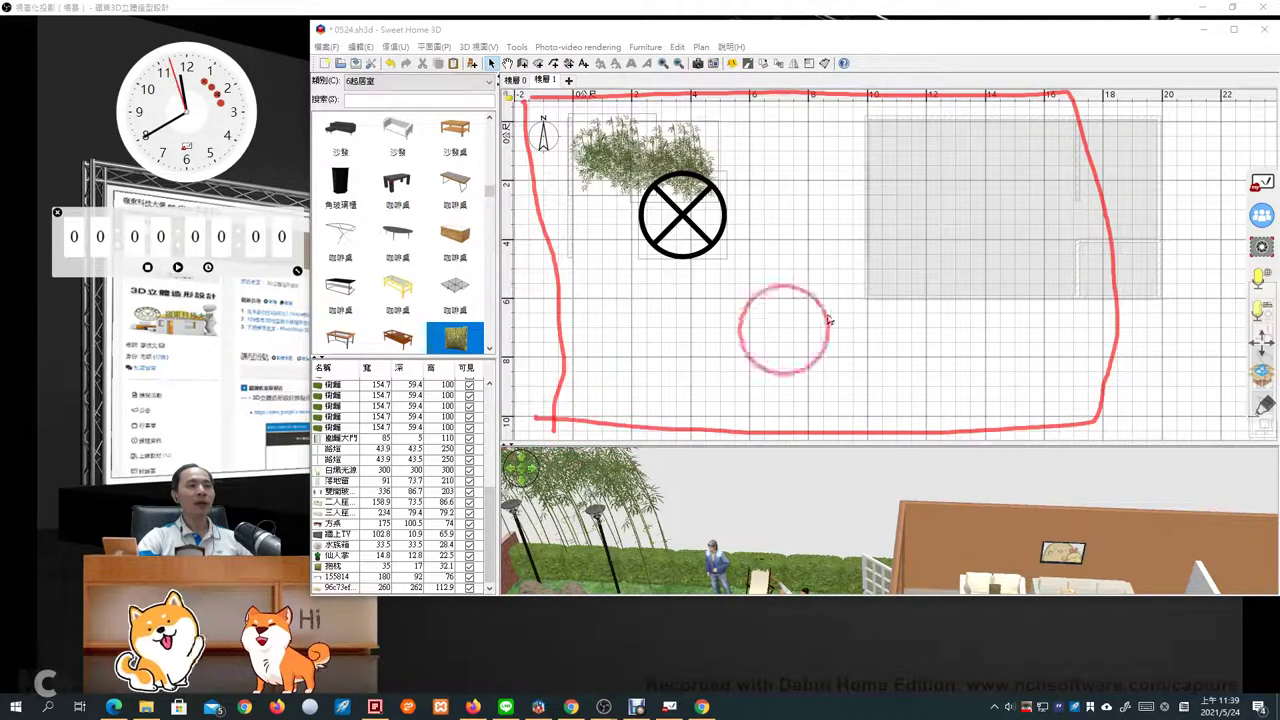
mouse_move(776, 228)
left_mouse_down()
mouse_move(785, 288)
mouse_move(780, 243)
mouse_move(874, 240)
mouse_move(882, 266)
mouse_move(875, 301)
mouse_move(770, 296)
left_mouse_up()
mouse_move(749, 187)
left_mouse_down()
mouse_move(795, 218)
mouse_move(764, 219)
mouse_move(797, 210)
left_mouse_up()
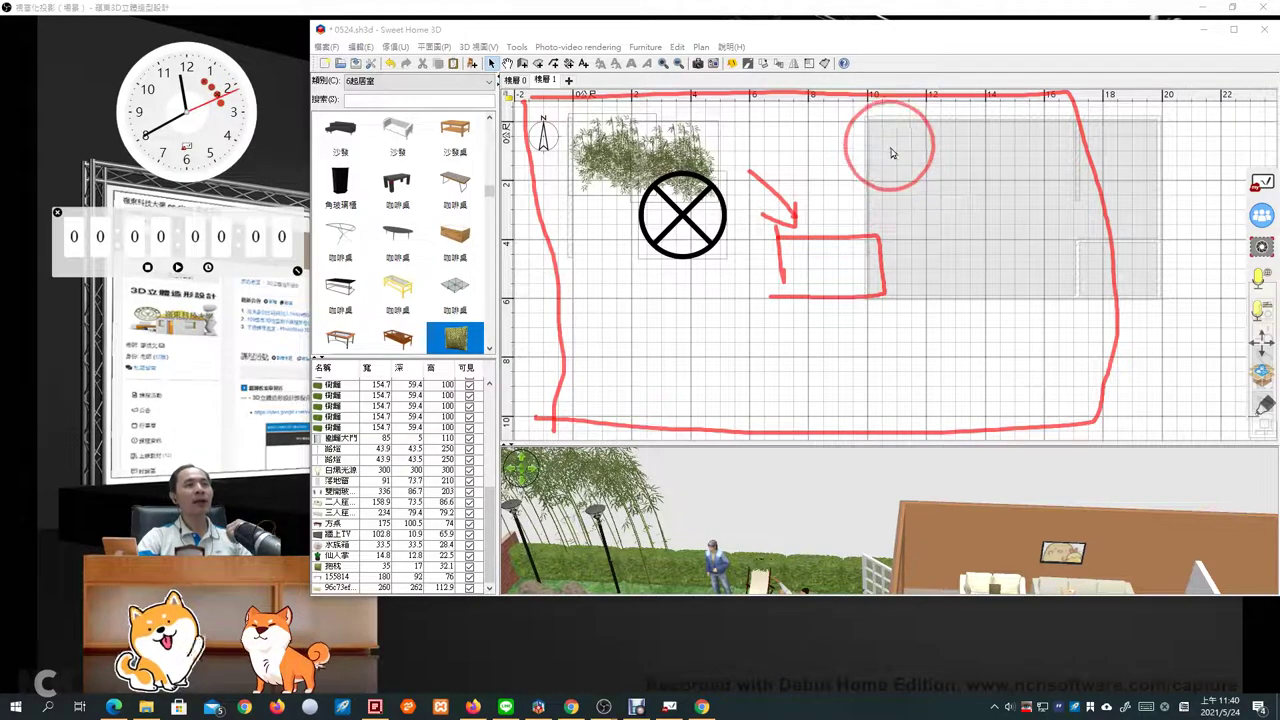
mouse_move(871, 129)
left_mouse_down()
mouse_move(893, 164)
mouse_move(960, 143)
mouse_move(955, 185)
mouse_move(1006, 166)
mouse_move(1082, 165)
left_mouse_up()
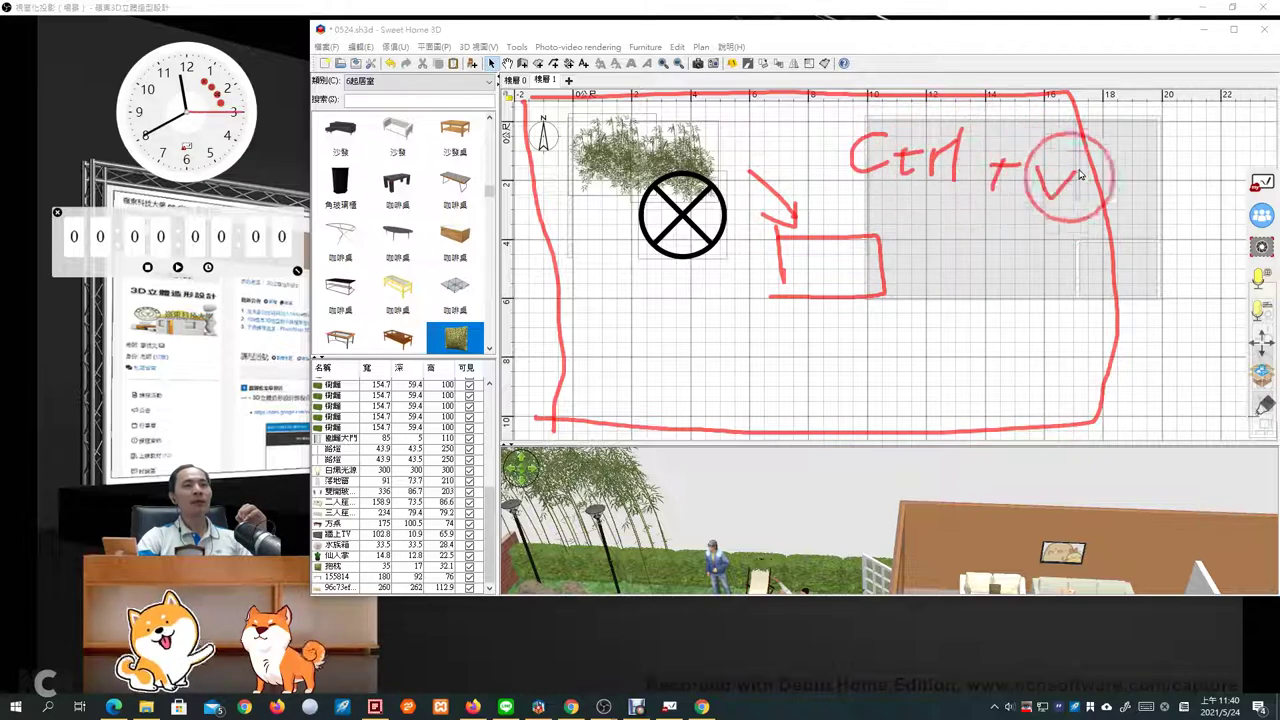
left_click_drag(866, 118, 866, 295)
mouse_move(871, 122)
left_mouse_down()
mouse_move(1157, 120)
mouse_move(1155, 280)
mouse_move(1145, 293)
mouse_move(853, 296)
left_mouse_up()
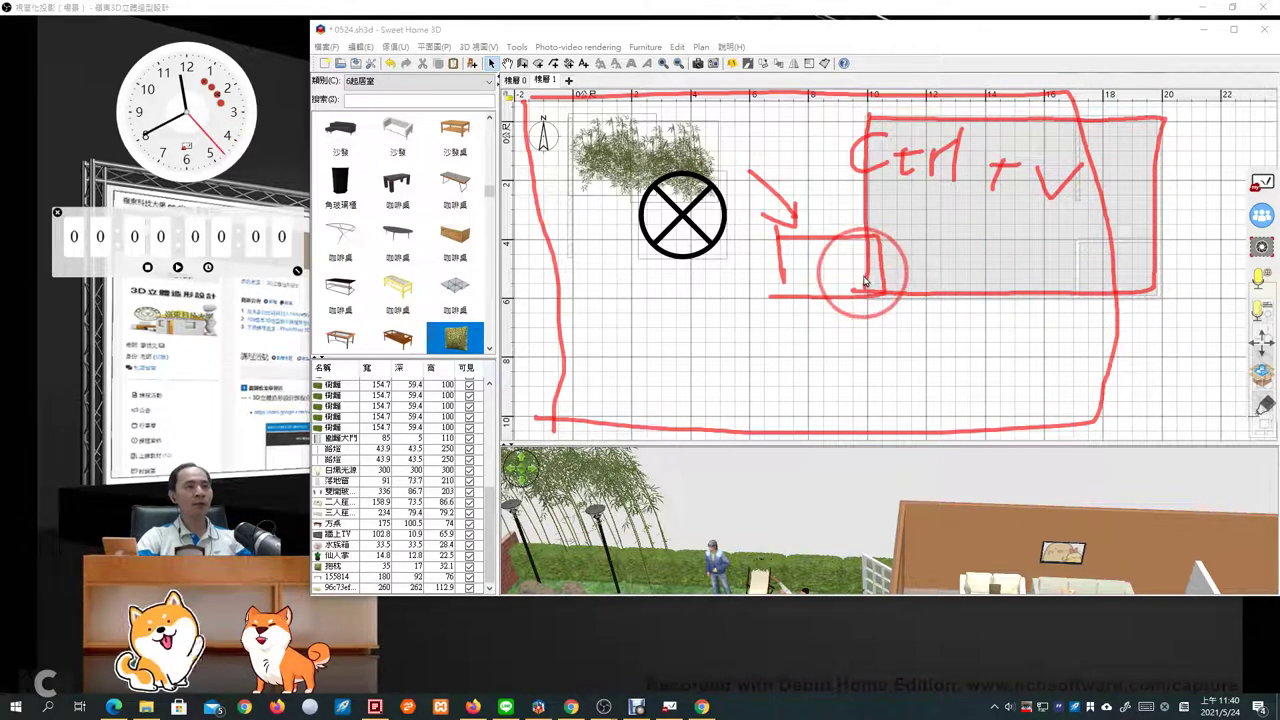
key("Escape")
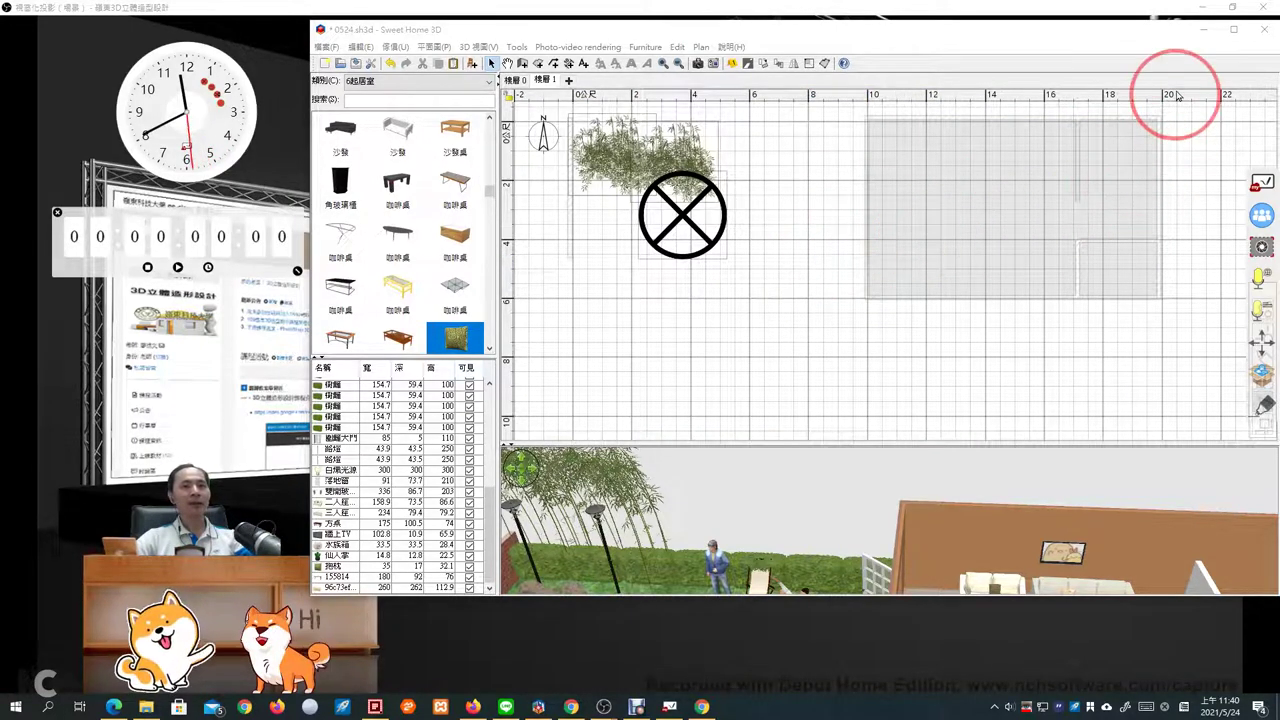
Paste the copied house onto level 樓層 1 and enlarge the 3D view
left_click(1171, 41)
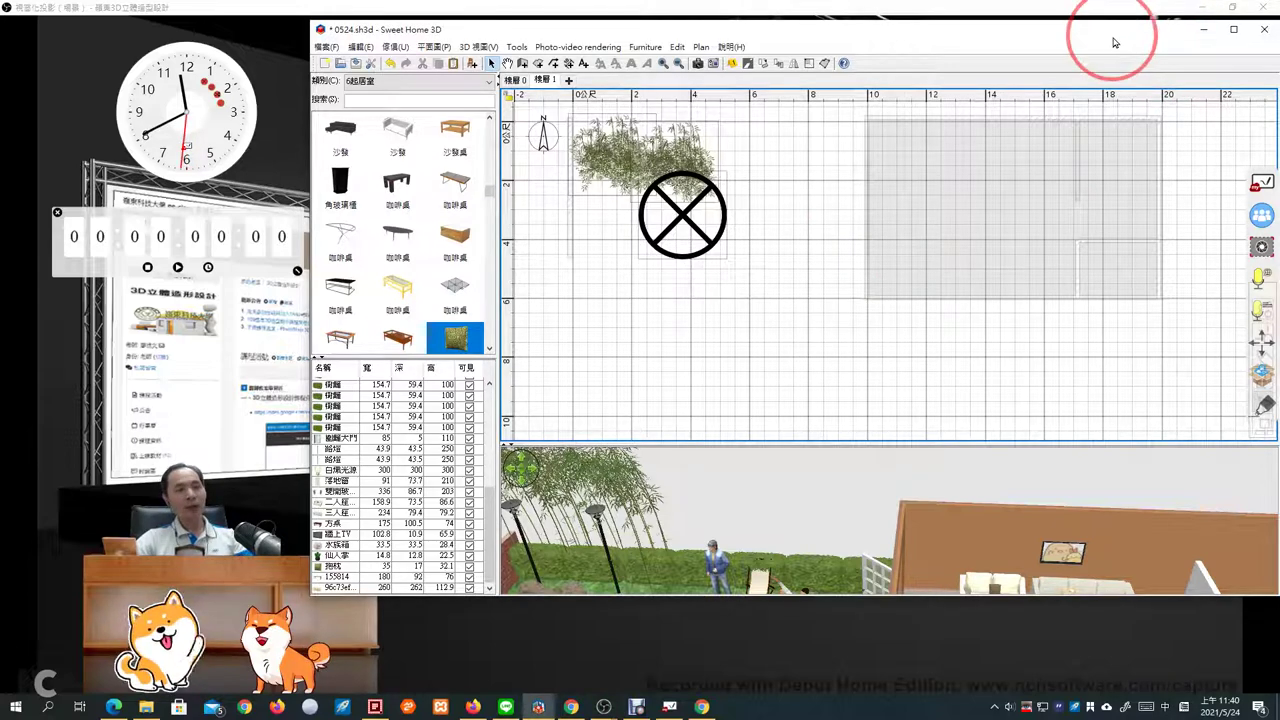
key("ctrl+v")
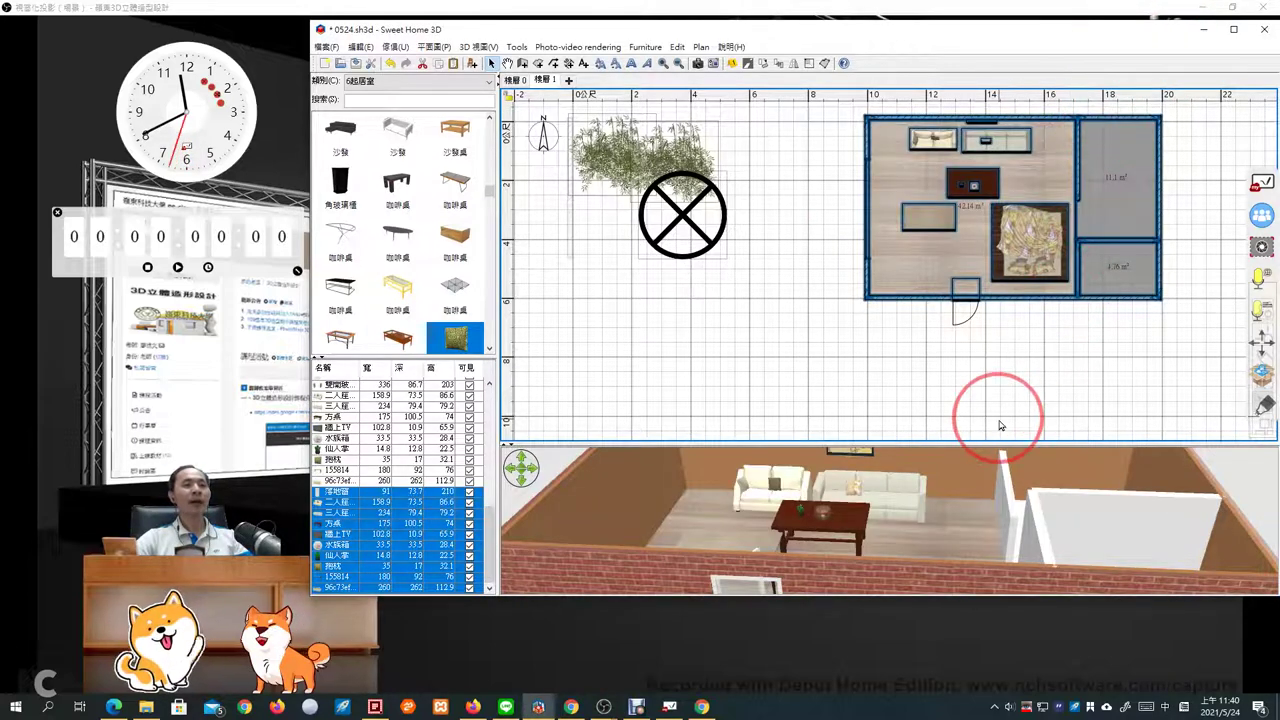
left_click_drag(996, 440, 1000, 290)
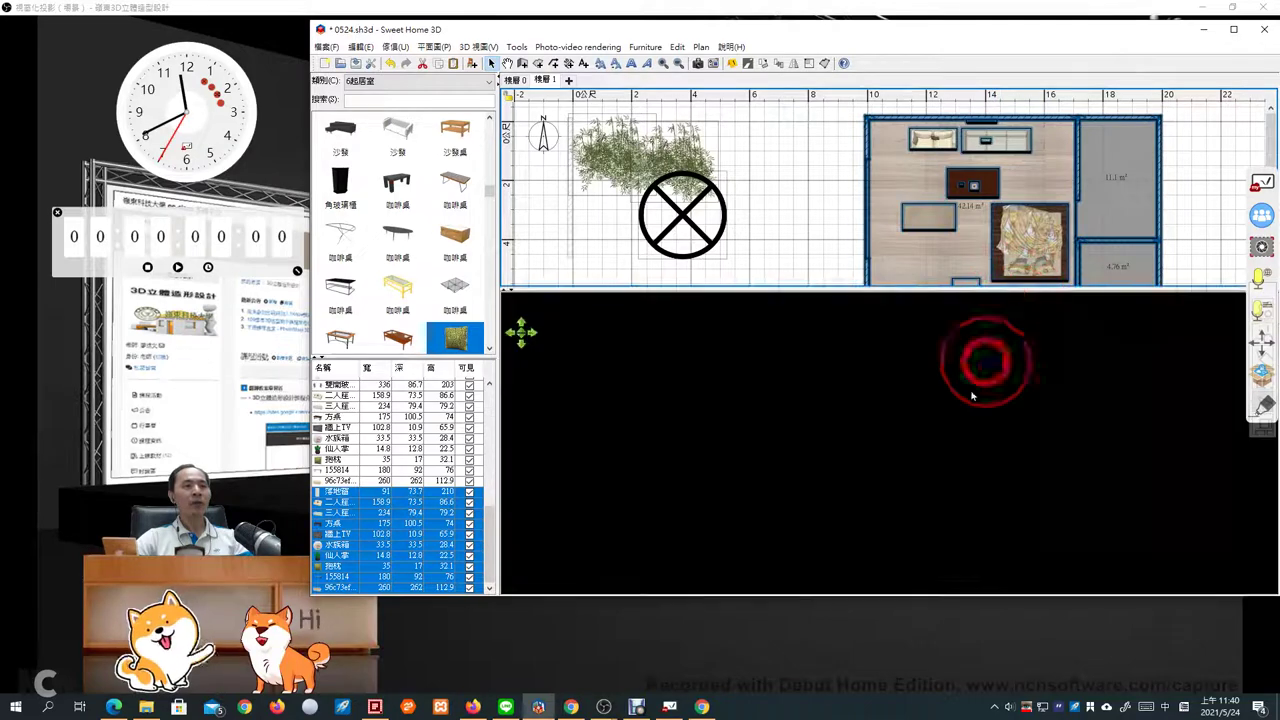
Examine the stacked floors, side windows and garden front of the house from outside in the 3D view
scroll(890, 430, "down", 3)
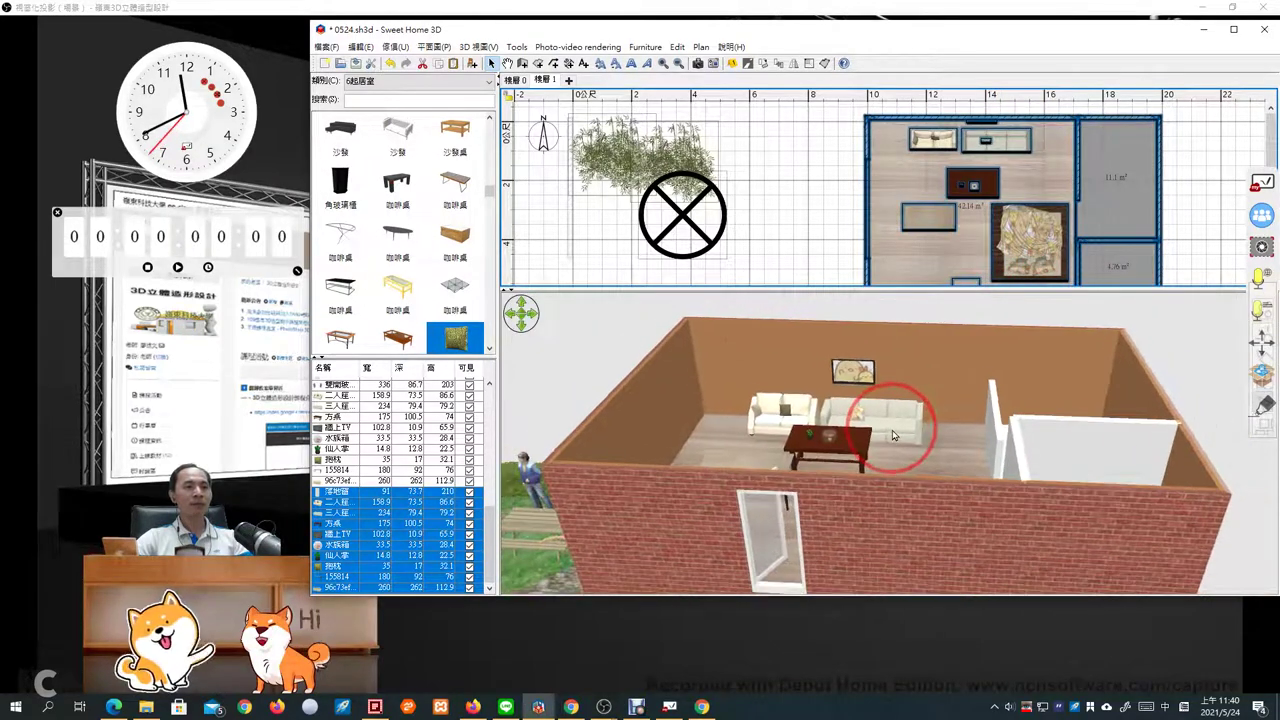
scroll(895, 437, "down", 2)
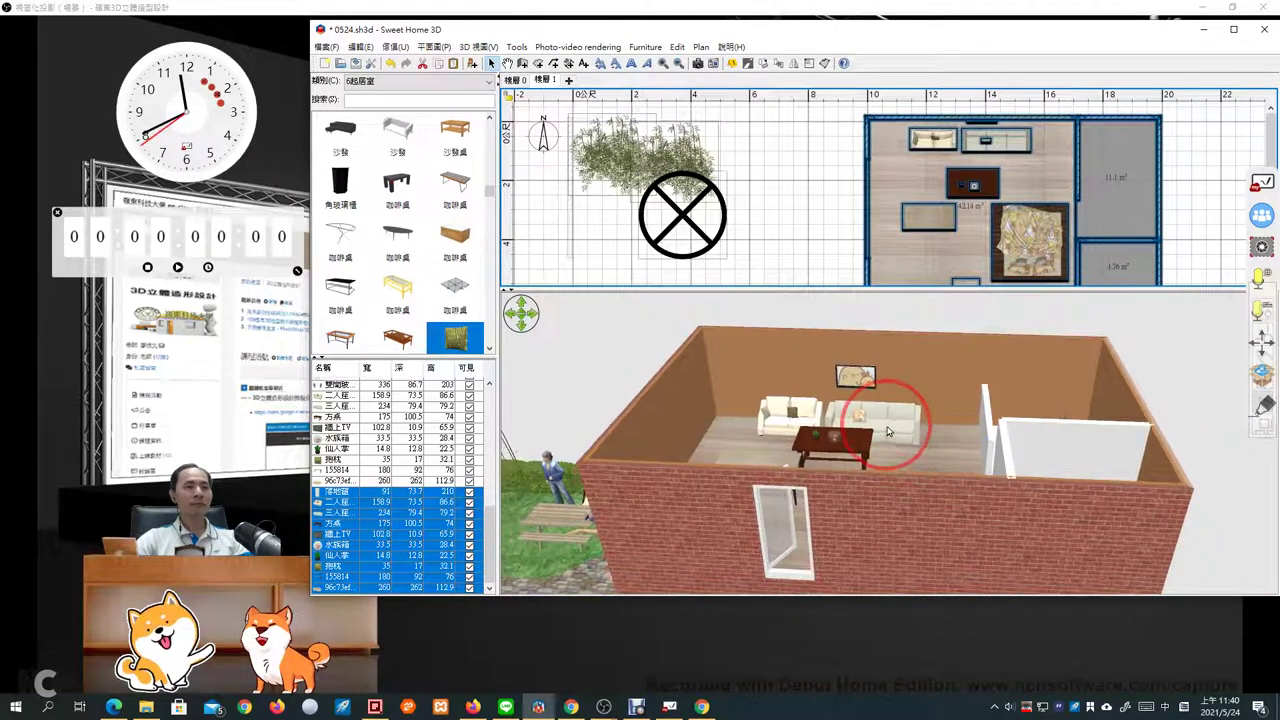
left_click(890, 443)
mouse_move(890, 443)
left_mouse_down()
mouse_move(815, 515)
mouse_move(917, 375)
mouse_move(911, 435)
left_mouse_up()
key("Left")
key("Left")
key("Left")
key("Left")
key("Left")
key("Left")
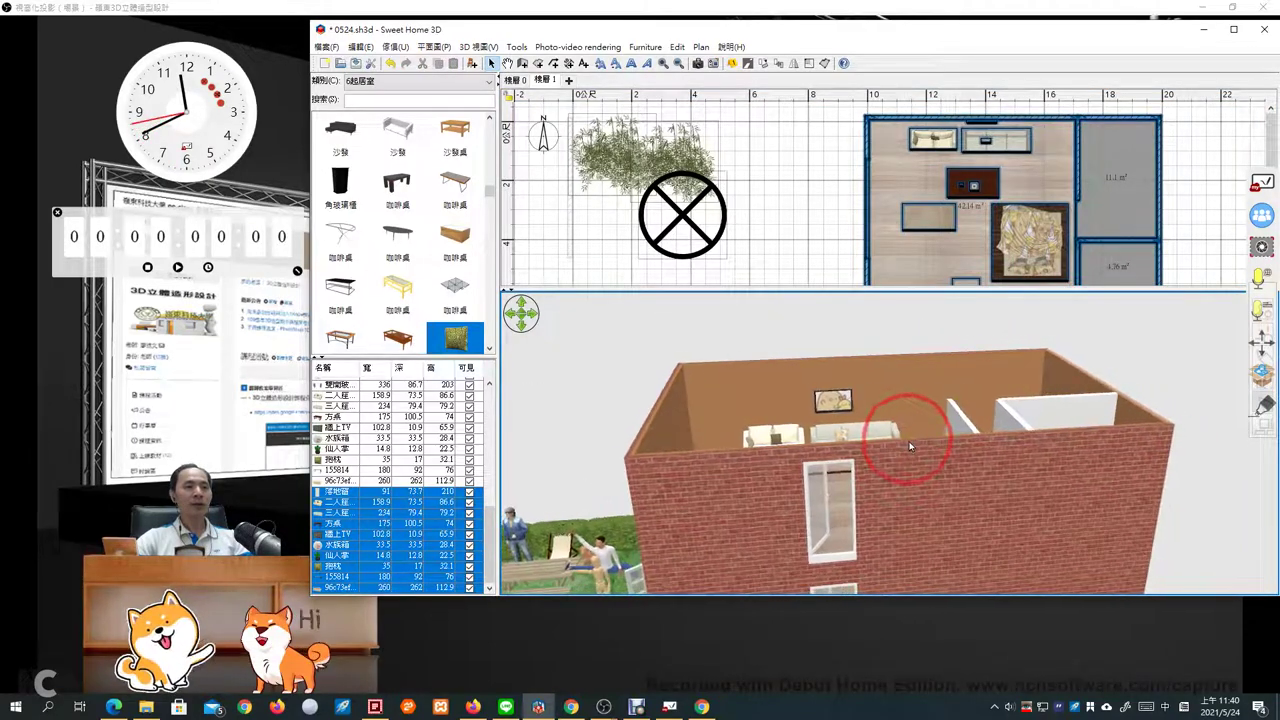
key("Left")
key("Left")
key("Left")
key("Left")
key("Left")
key("Left")
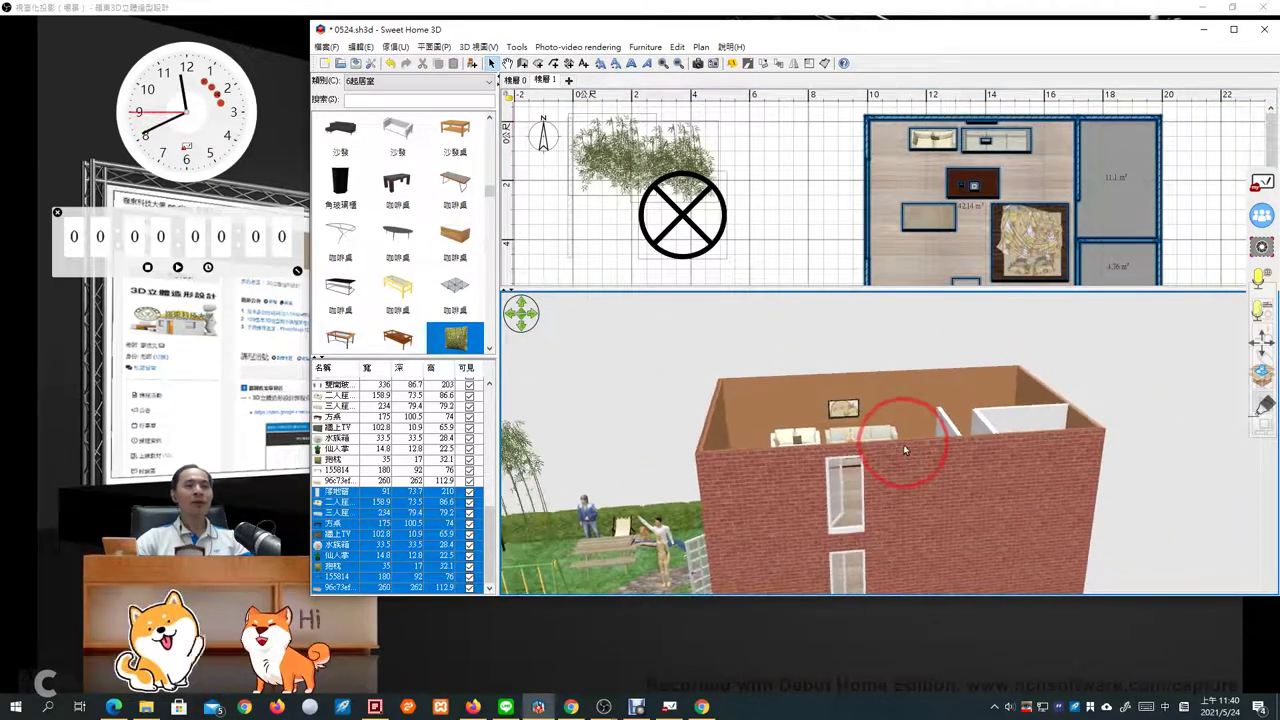
mouse_move(776, 512)
left_mouse_down()
mouse_move(829, 463)
mouse_move(914, 451)
mouse_move(983, 466)
mouse_move(1054, 509)
mouse_move(1065, 497)
mouse_move(853, 513)
mouse_move(756, 490)
mouse_move(786, 518)
left_mouse_up()
left_click_drag(1016, 358, 1022, 332)
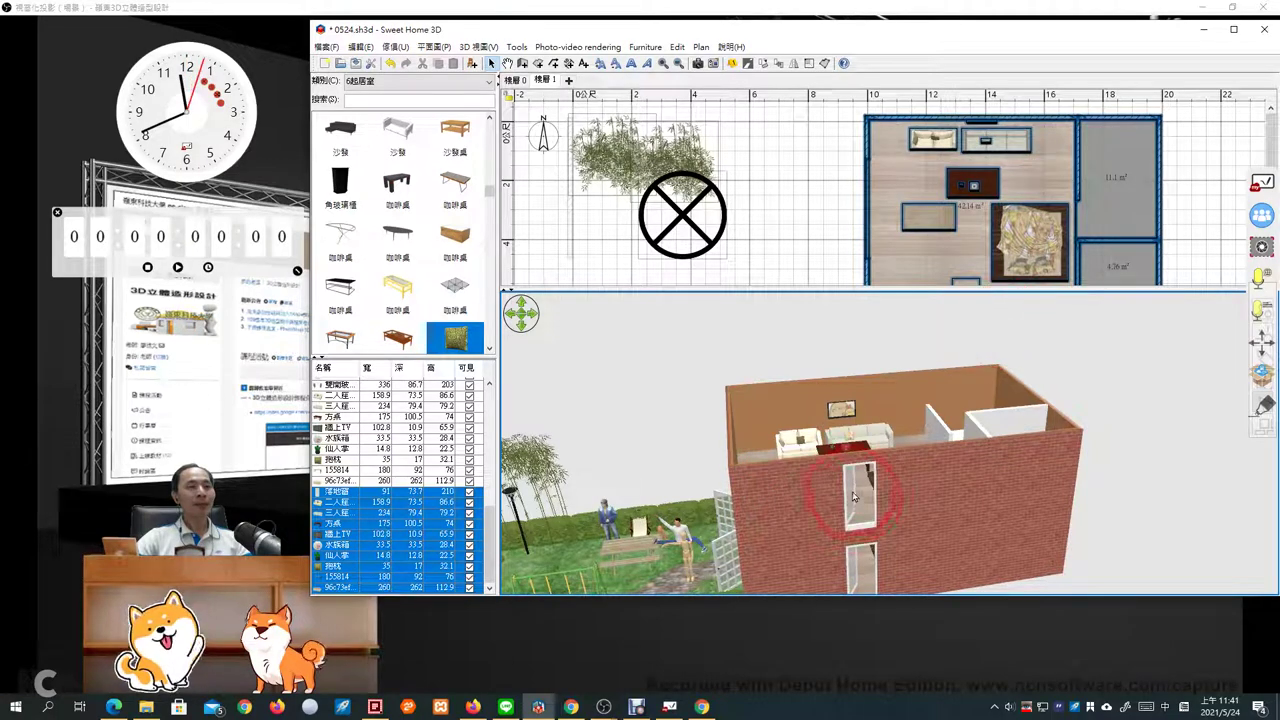
left_click_drag(864, 500, 718, 500)
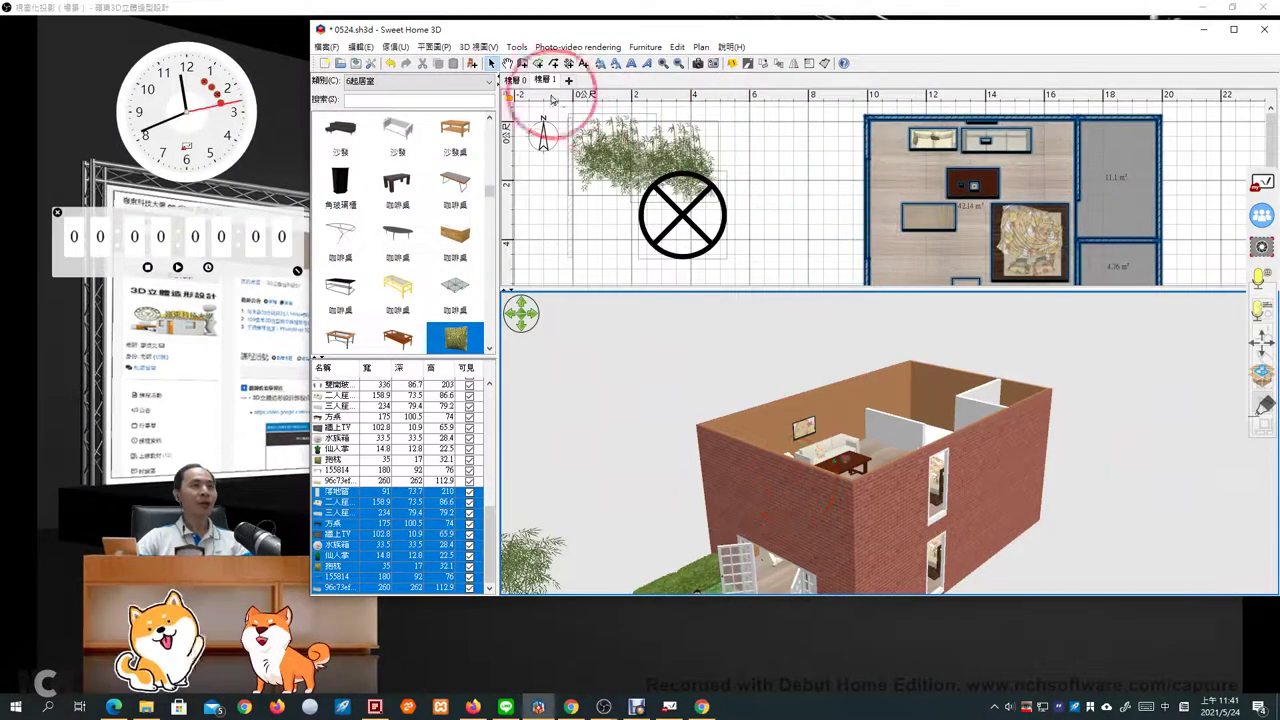
Copy the garden-side double door from level 樓層 0 and paste it at the same position on level 樓層 1
left_click(514, 80)
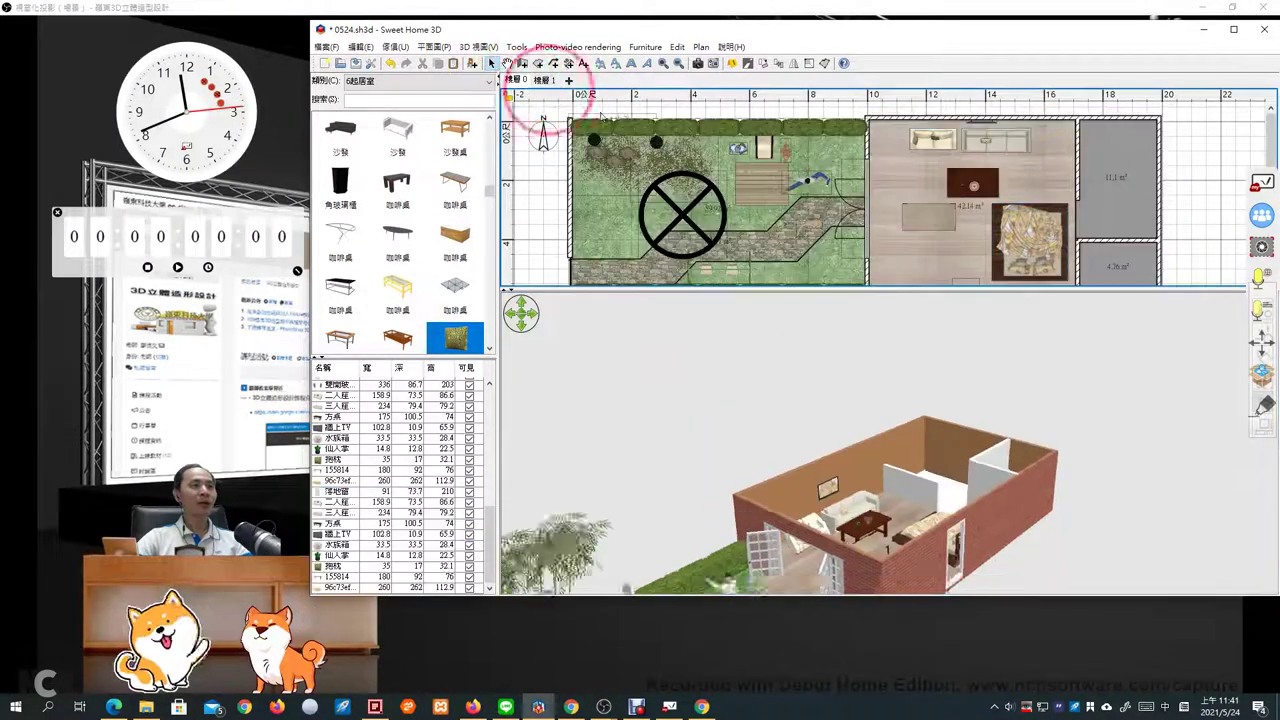
left_click(853, 178)
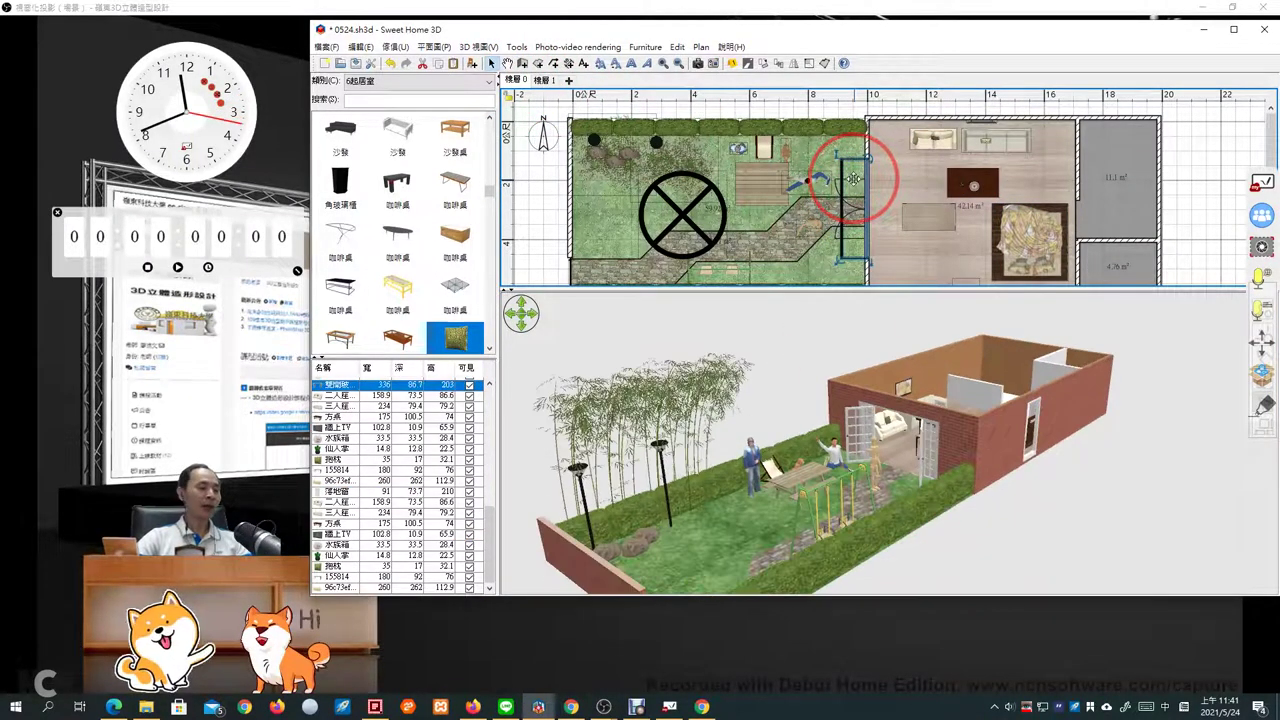
left_click(543, 80)
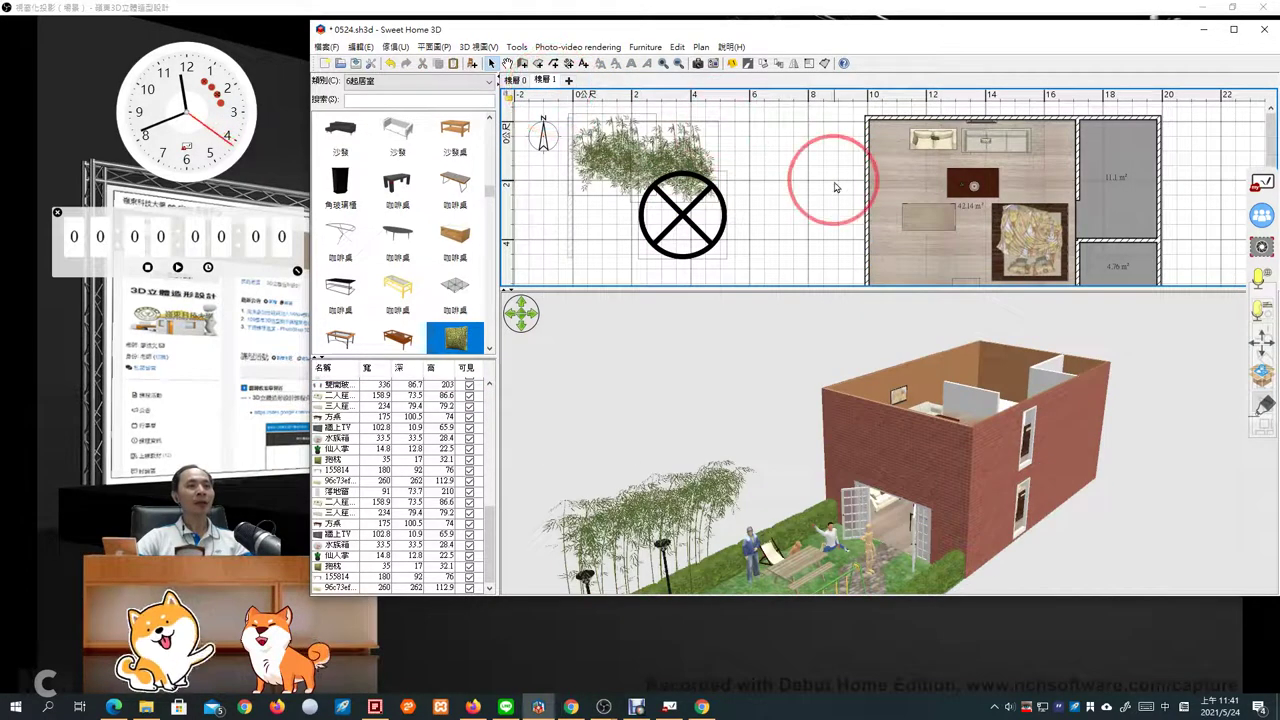
key("ctrl+v")
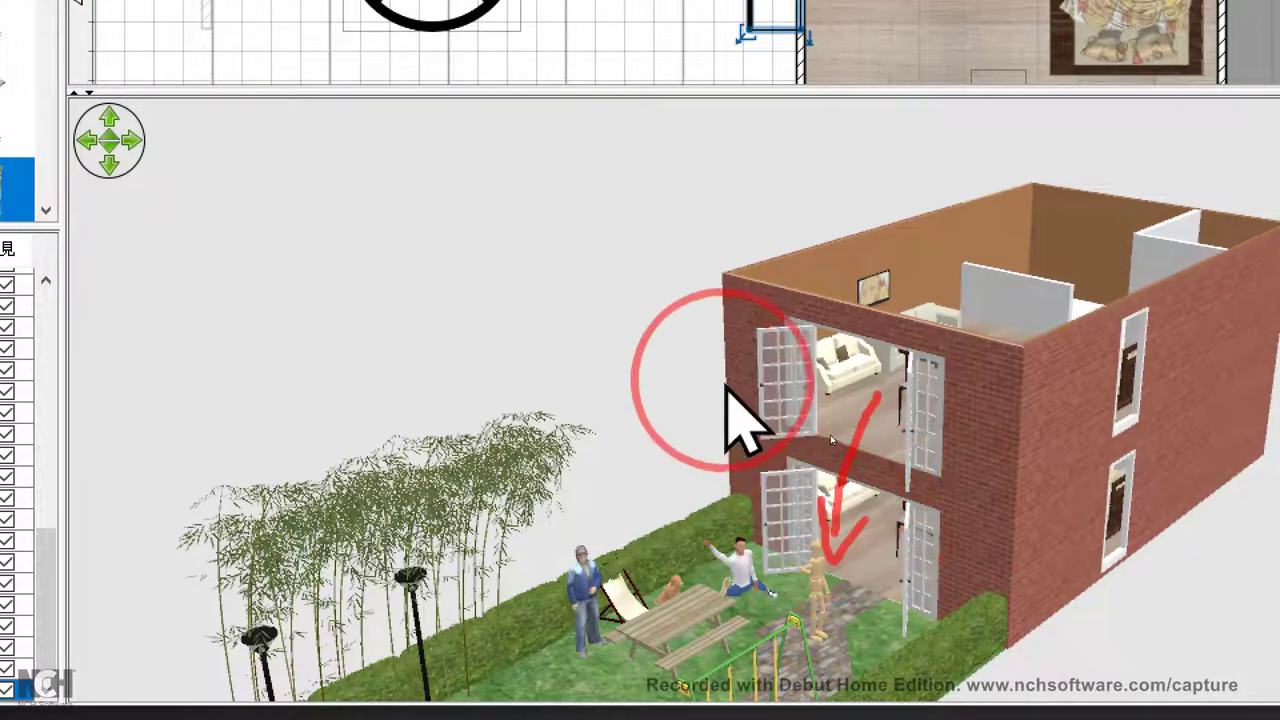
Mark the area in front of the upper and lower double doors with screen annotations, and clear the marks
mouse_move(733, 388)
left_mouse_down()
mouse_move(650, 441)
mouse_move(767, 506)
mouse_move(982, 576)
mouse_move(1015, 522)
left_mouse_up()
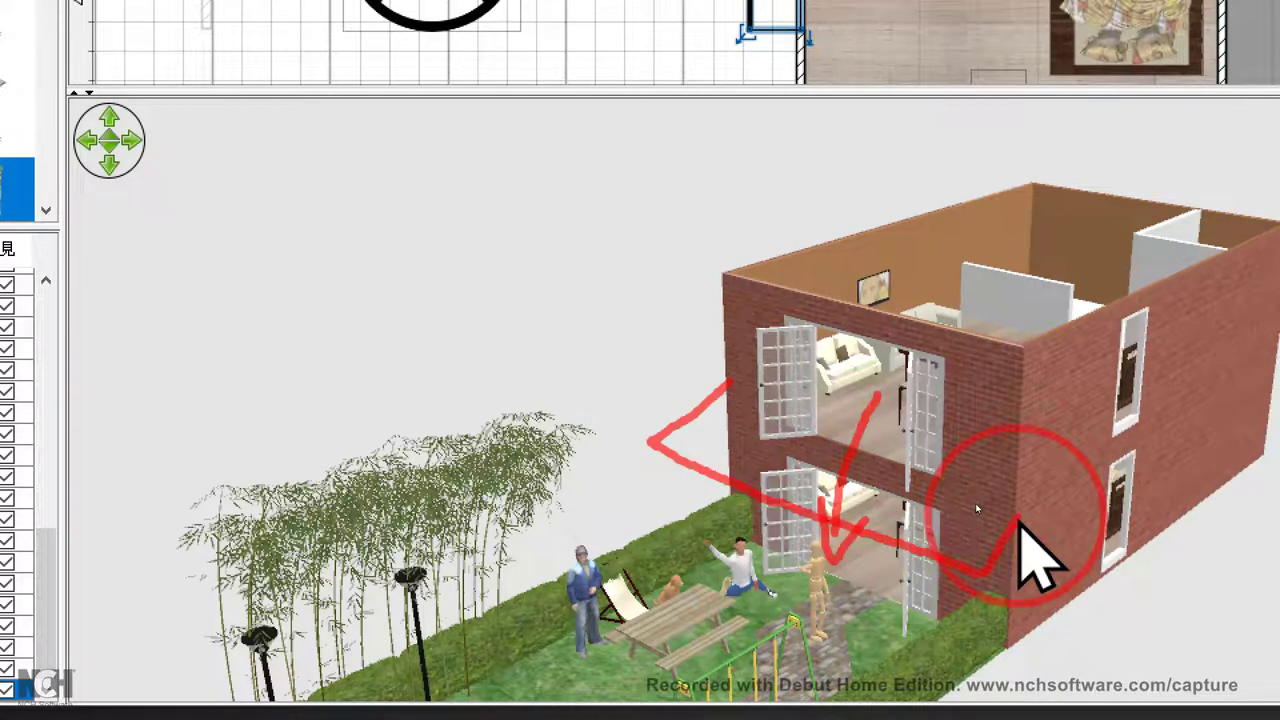
mouse_move(727, 470)
left_mouse_down()
mouse_move(663, 449)
mouse_move(651, 506)
mouse_move(882, 600)
mouse_move(974, 617)
left_mouse_up()
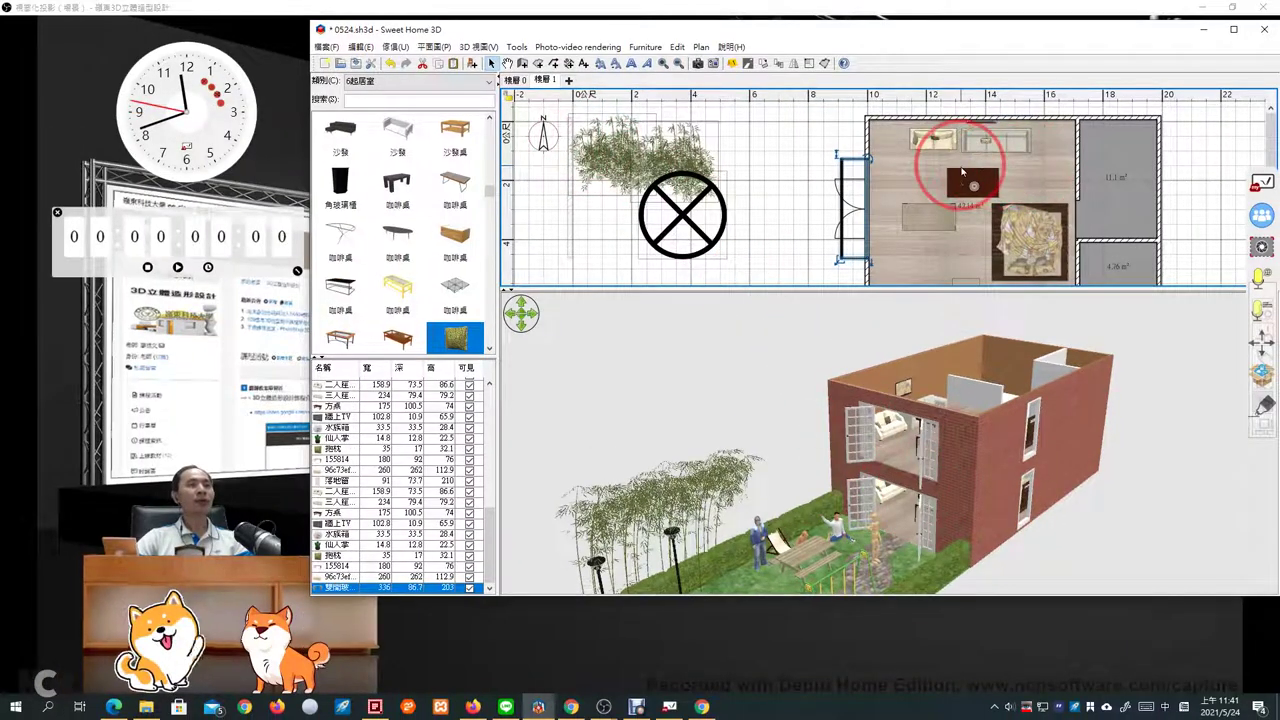
left_click(513, 81)
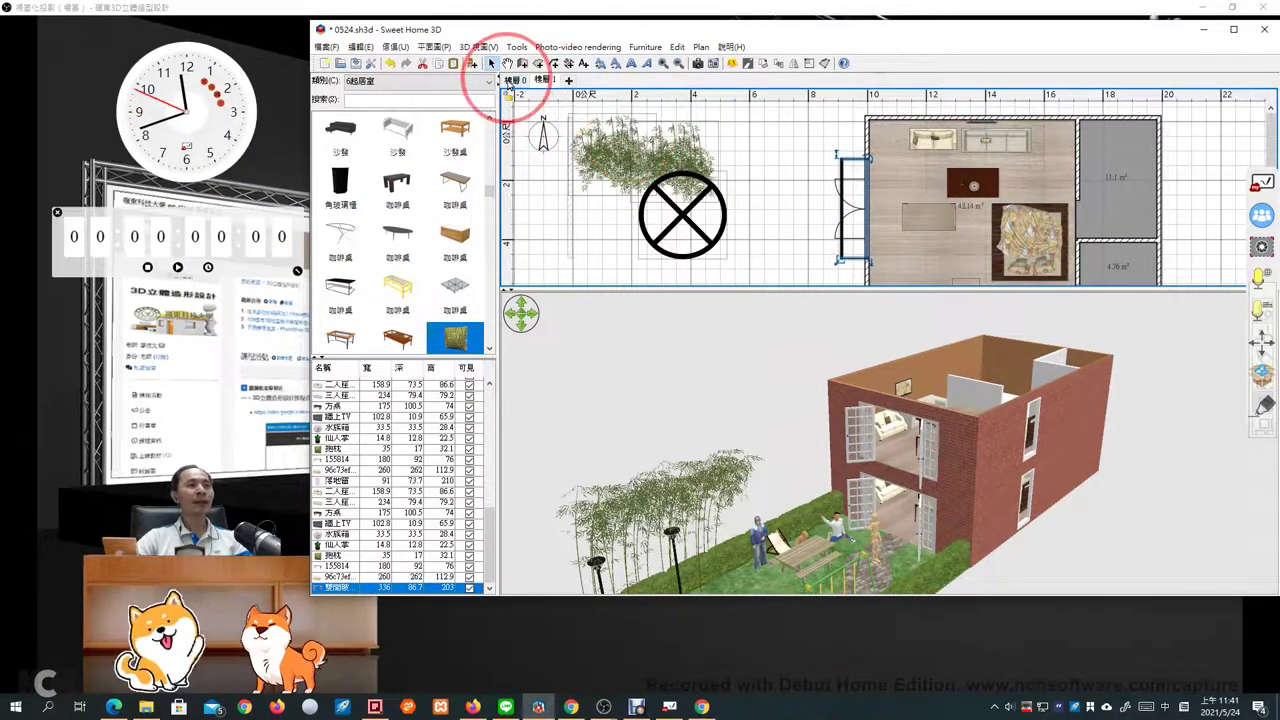
left_click(543, 80)
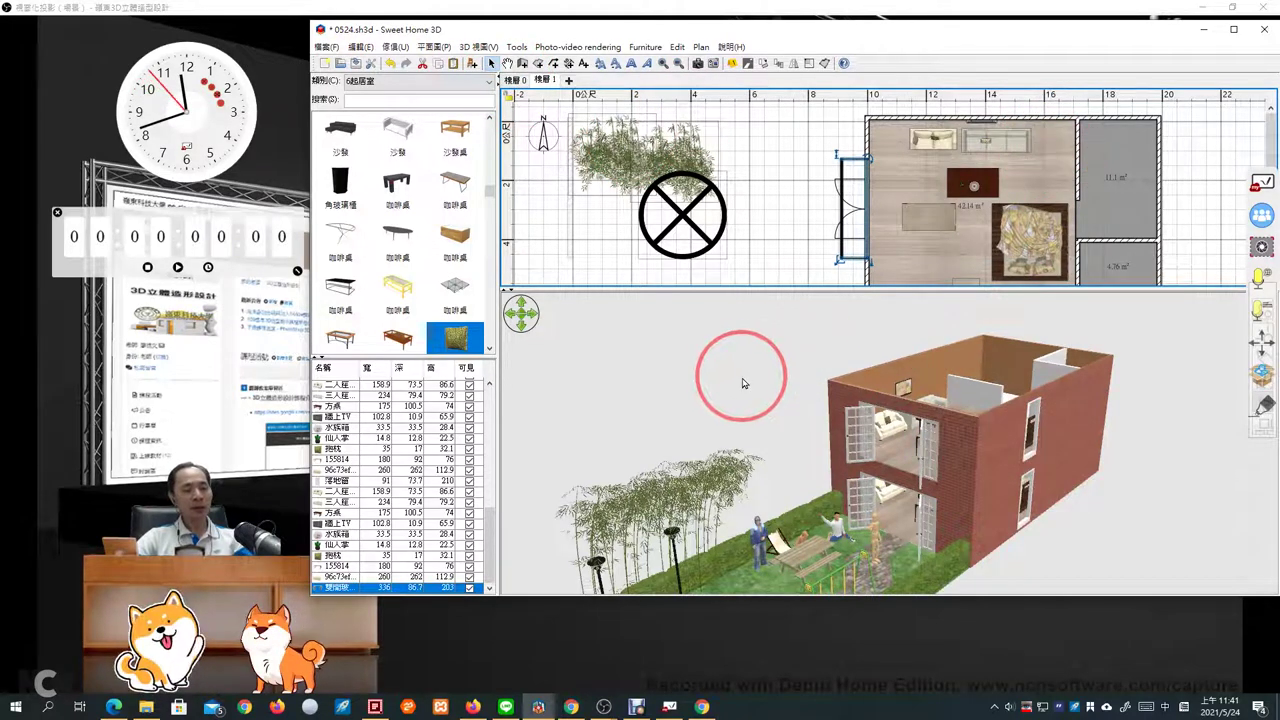
Sketch a connected box outline in the empty 3D area above the bamboo as an annotation, and clear it
left_click_drag(588, 312, 594, 428)
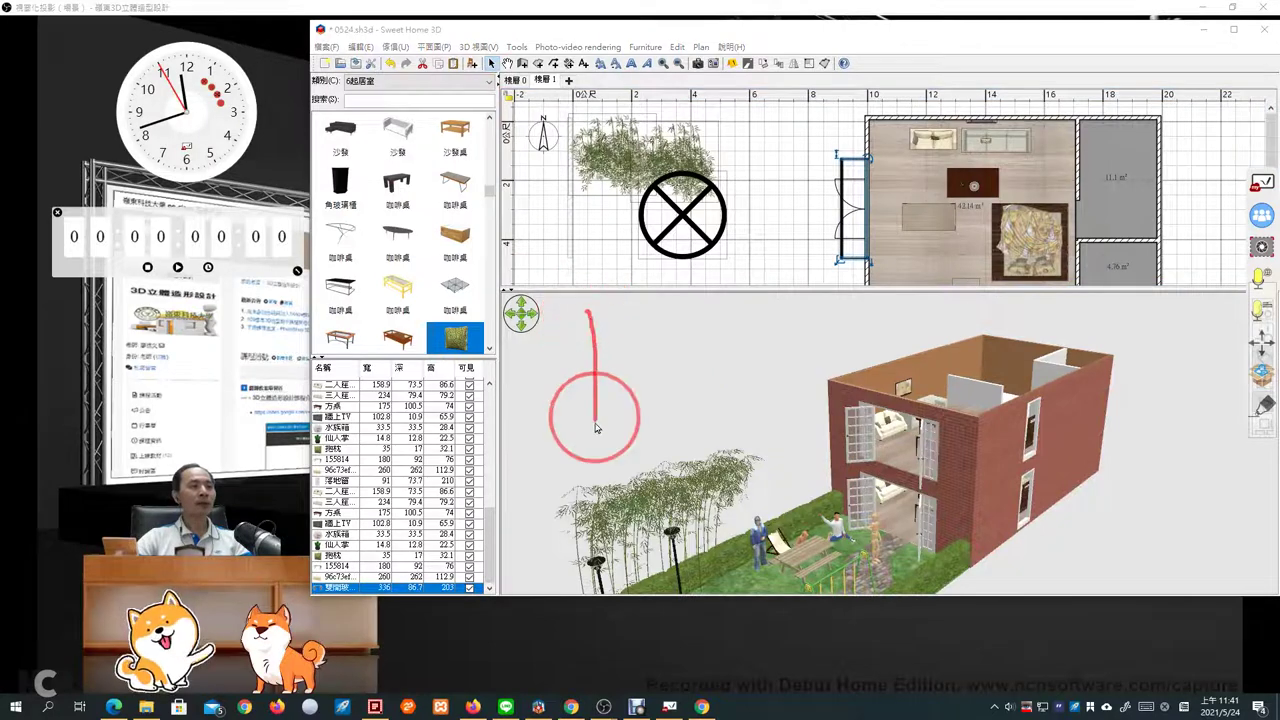
mouse_move(596, 370)
left_mouse_down()
mouse_move(701, 364)
mouse_move(747, 408)
mouse_move(598, 434)
left_mouse_up()
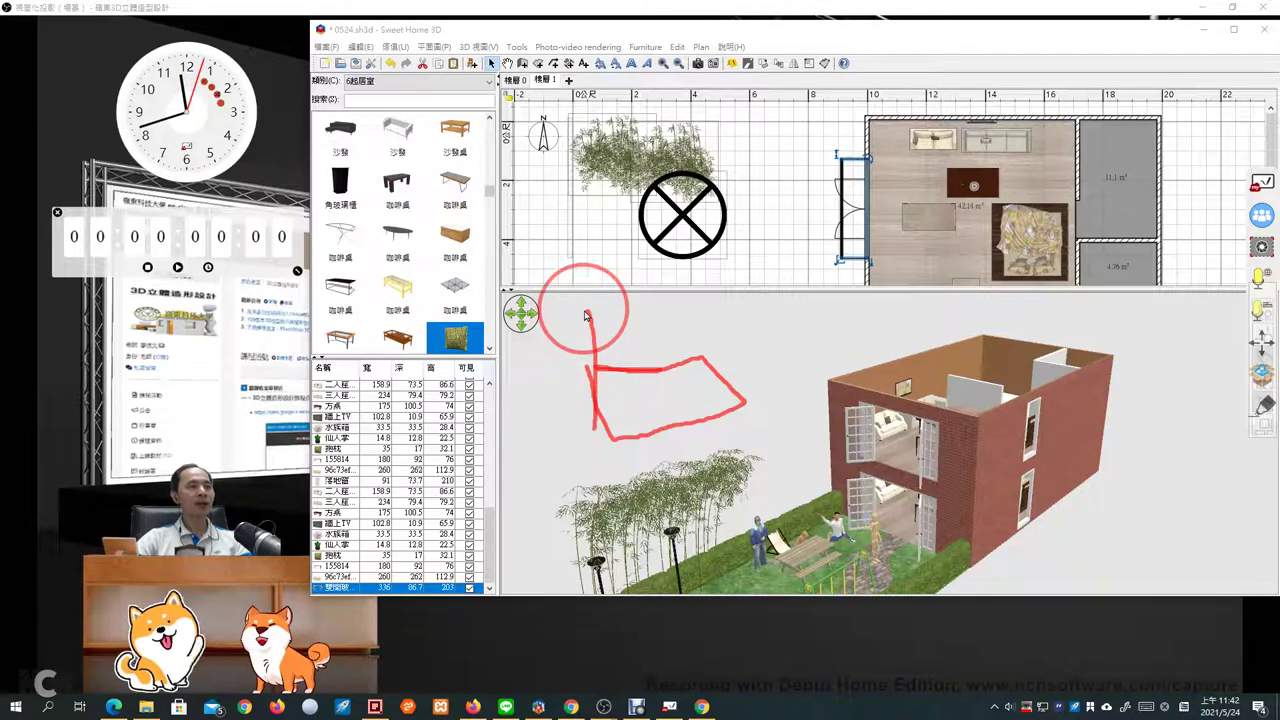
mouse_move(586, 316)
left_mouse_down()
mouse_move(588, 368)
mouse_move(585, 310)
mouse_move(654, 306)
left_mouse_up()
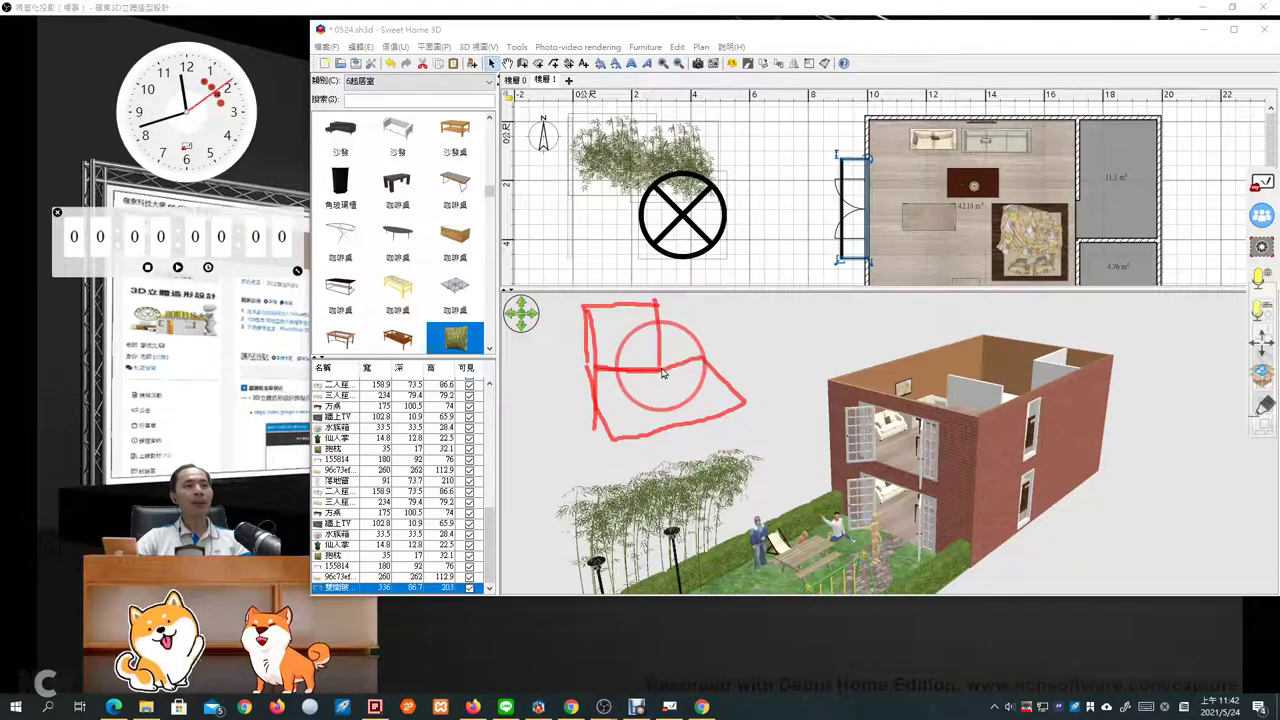
mouse_move(637, 336)
left_mouse_down()
mouse_move(655, 308)
mouse_move(686, 323)
mouse_move(681, 372)
mouse_move(610, 374)
mouse_move(596, 329)
mouse_move(602, 370)
mouse_move(655, 364)
mouse_move(660, 320)
mouse_move(671, 370)
mouse_move(629, 371)
mouse_move(655, 361)
mouse_move(661, 397)
mouse_move(590, 384)
mouse_move(598, 394)
mouse_move(679, 392)
mouse_move(696, 357)
mouse_move(671, 367)
mouse_move(699, 353)
mouse_move(743, 401)
mouse_move(701, 421)
mouse_move(667, 357)
mouse_move(709, 425)
left_mouse_up()
key("Escape")
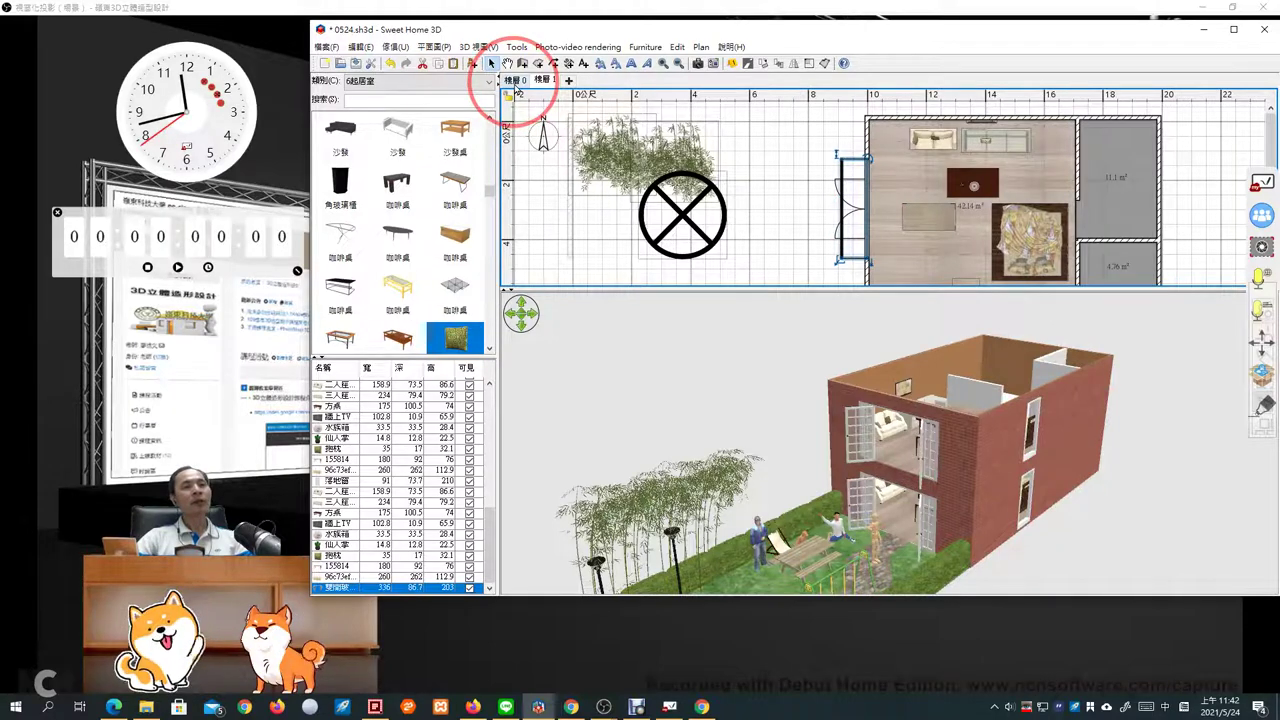
Inspect the side and garden front of the two-storey house in 3D, and extend the program window's height
left_click_drag(957, 457, 965, 528)
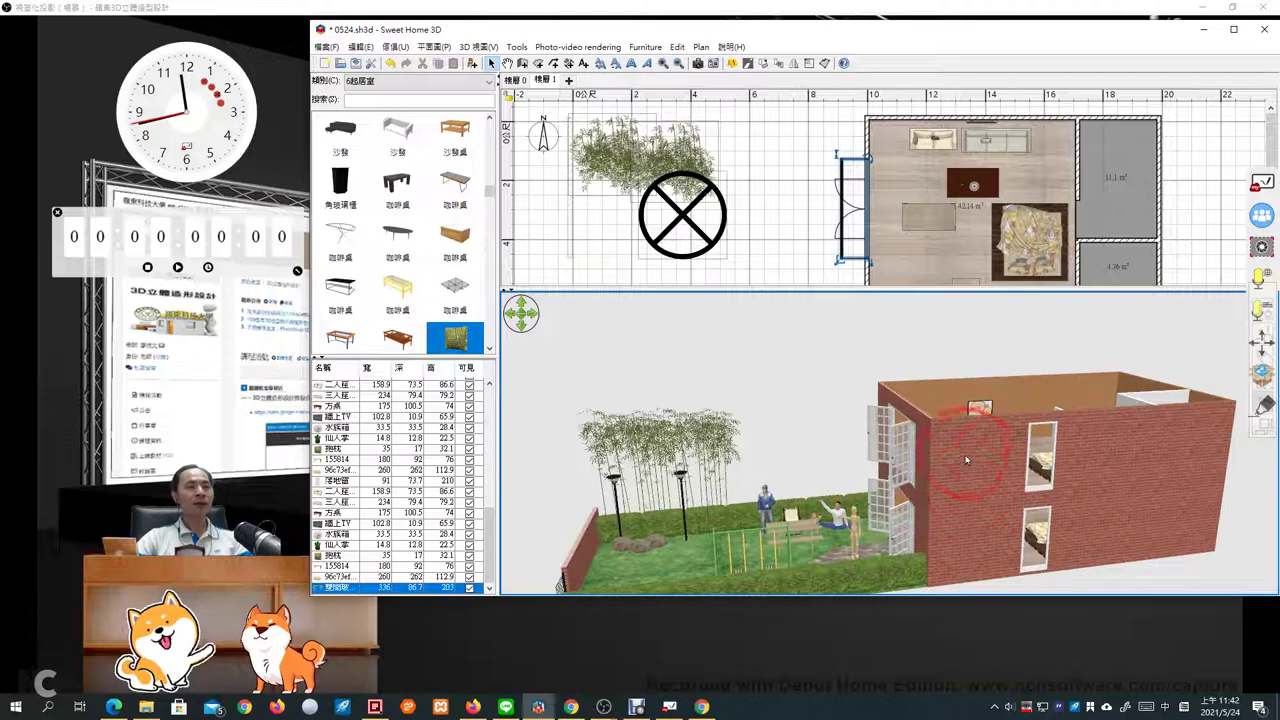
left_click_drag(1032, 460, 1072, 472)
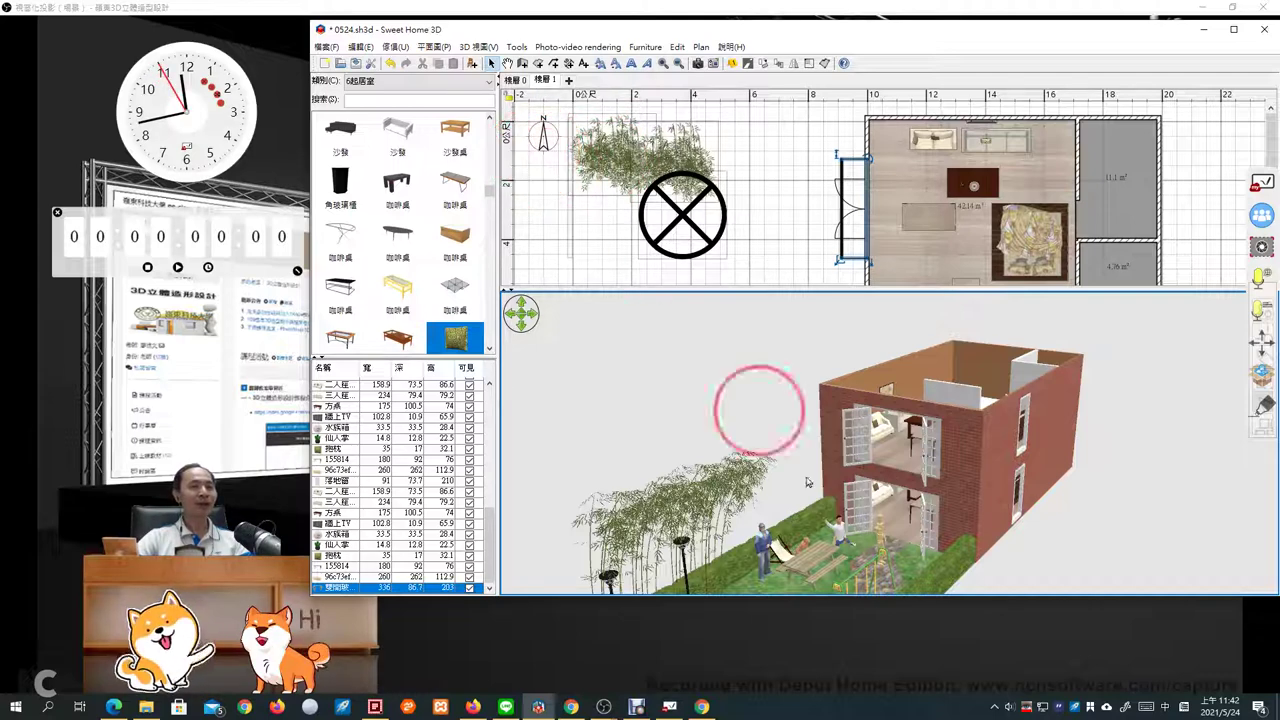
left_click_drag(843, 597, 850, 700)
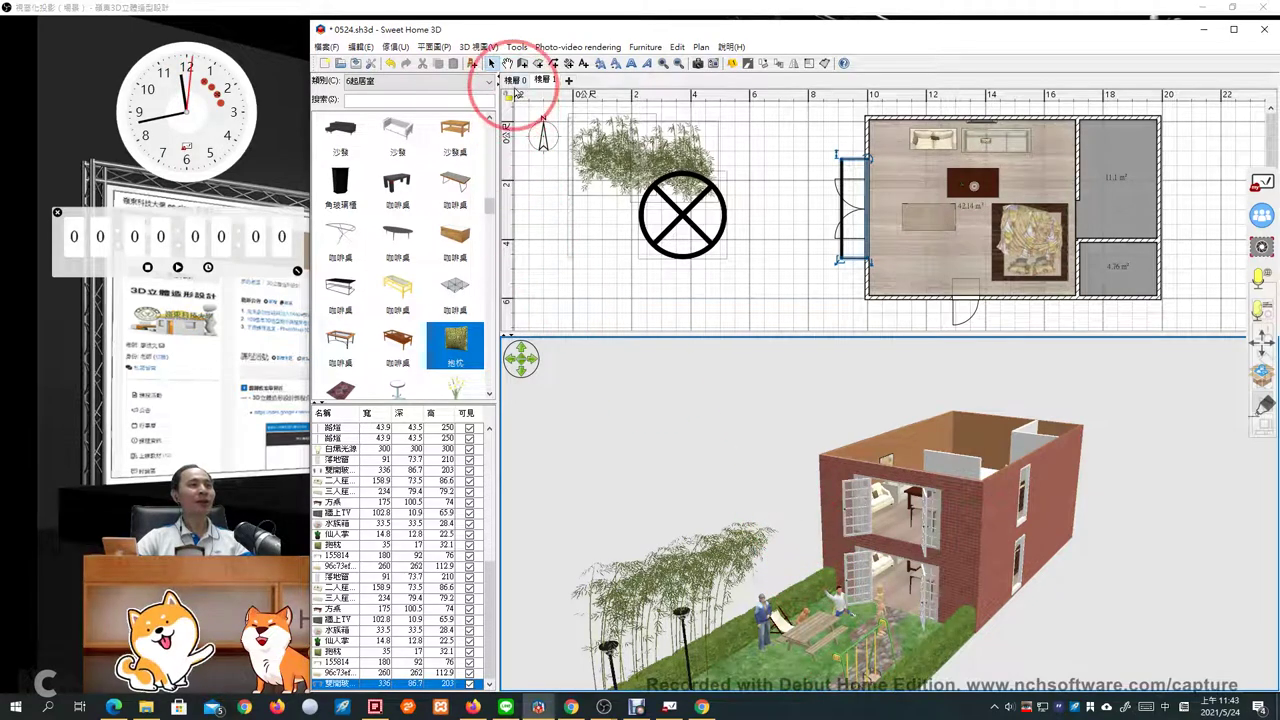
Place an 開放樓梯 staircase from category 12樓梯 on level 樓層 0, in the living room's back corner against the partition wall
left_click(514, 82)
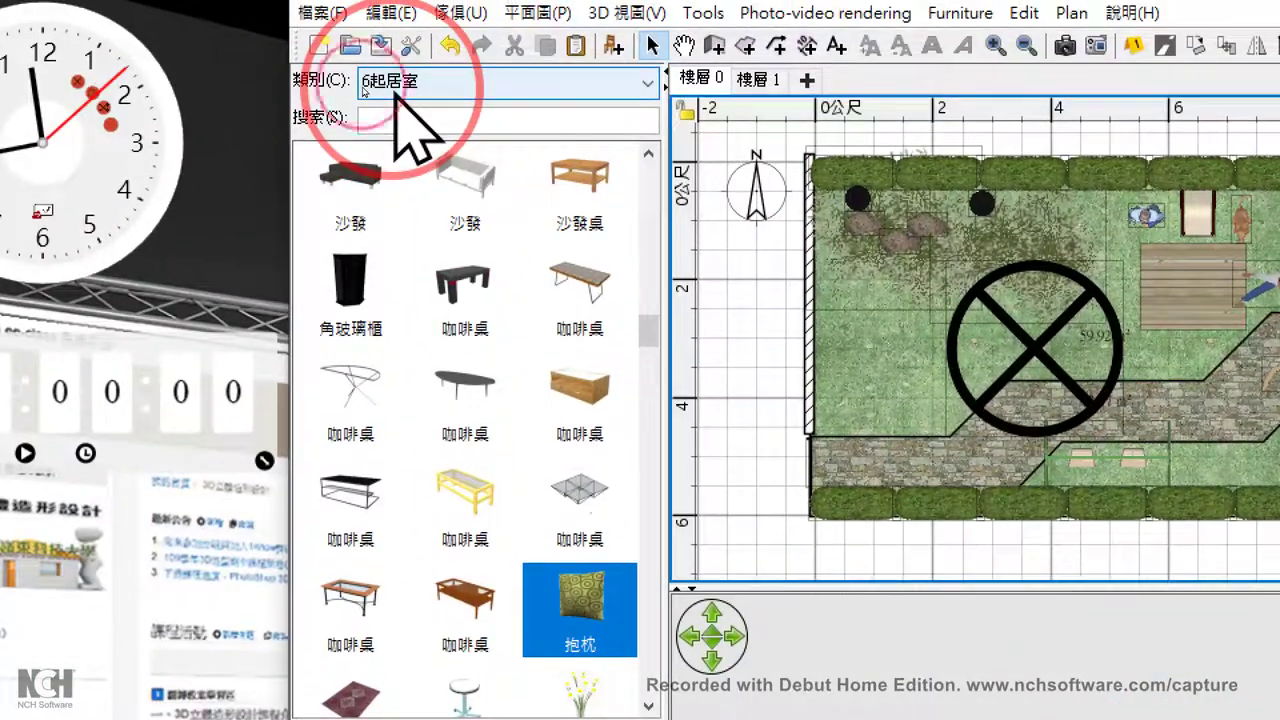
left_click(405, 82)
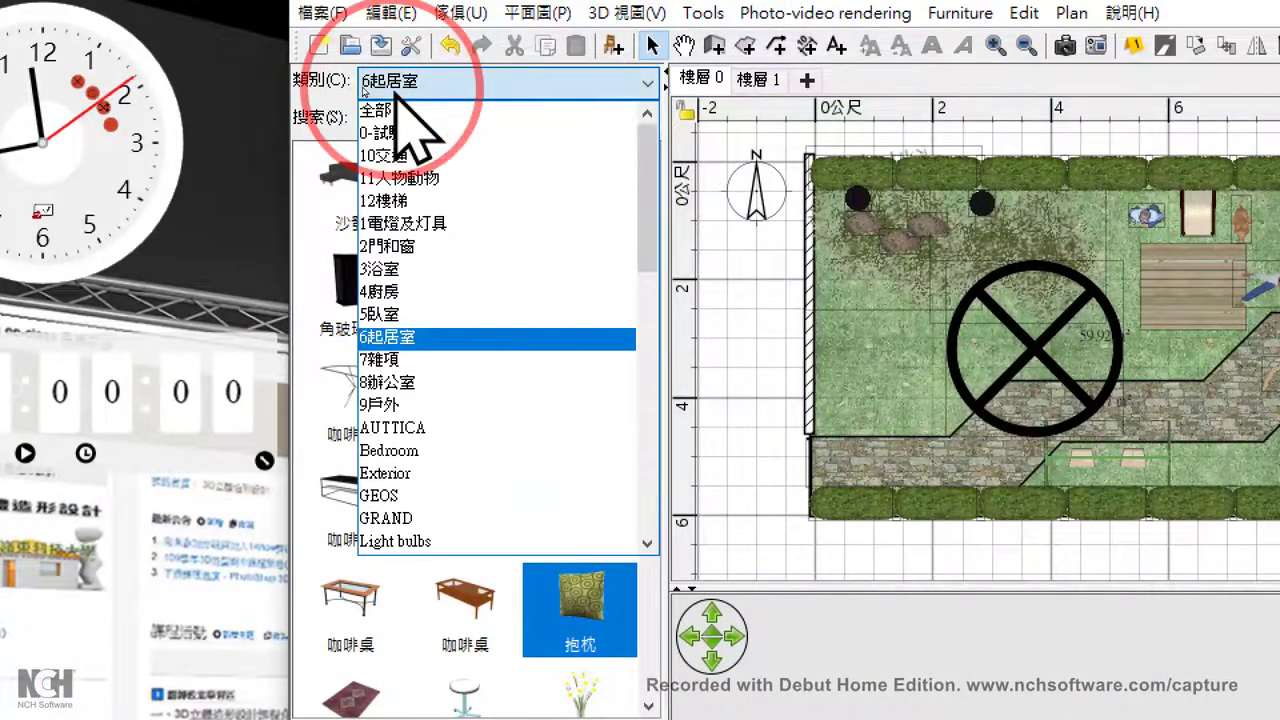
left_click(463, 203)
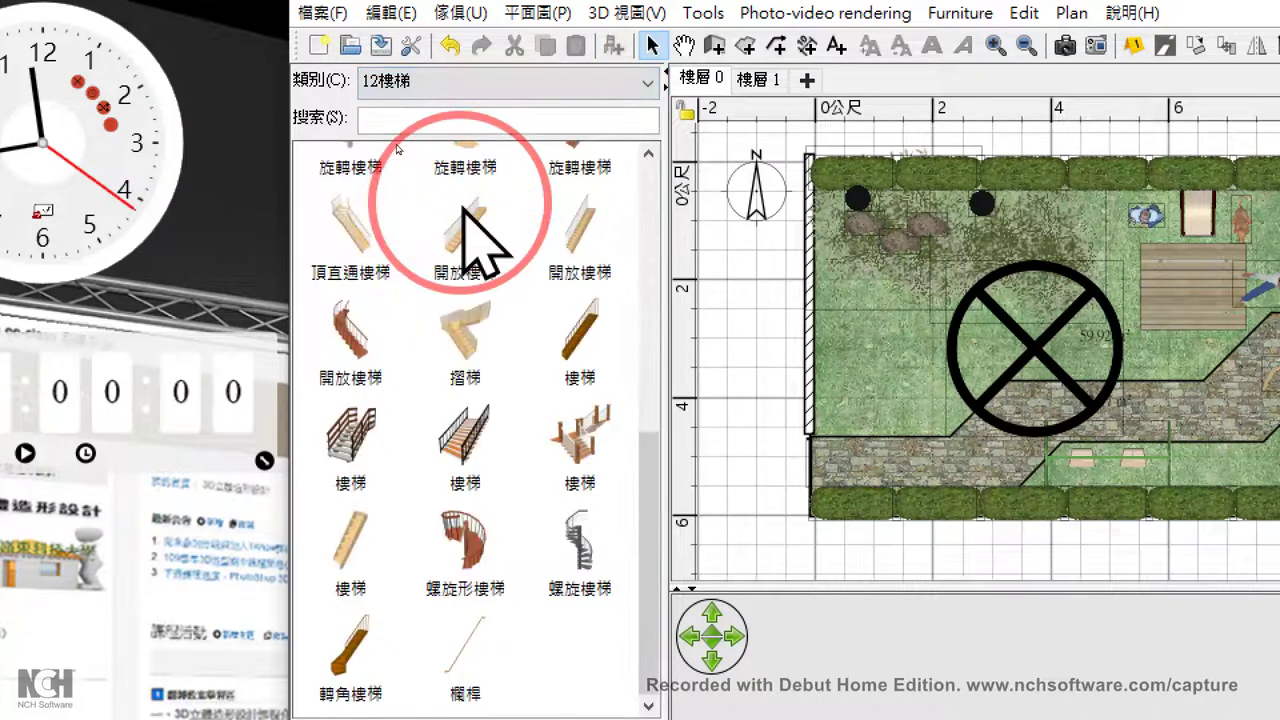
mouse_move(464, 207)
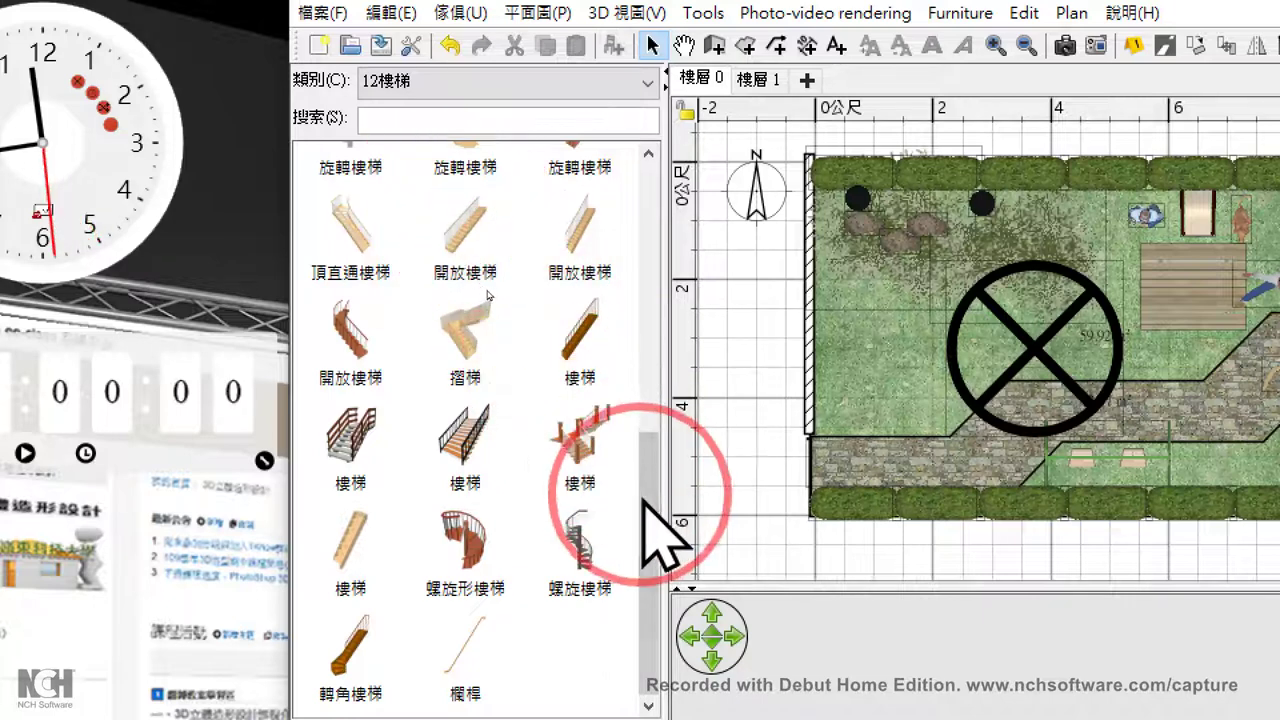
left_click_drag(651, 523, 633, 315)
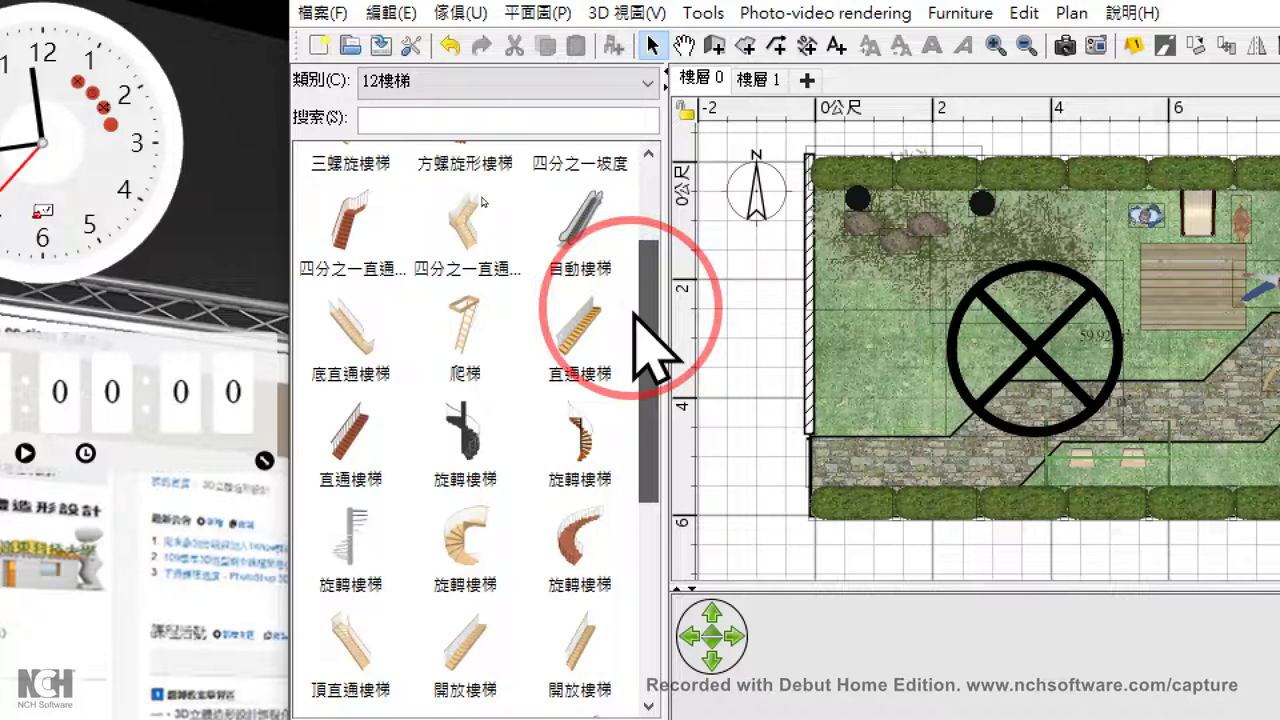
left_click_drag(633, 315, 460, 515)
mouse_move(461, 516)
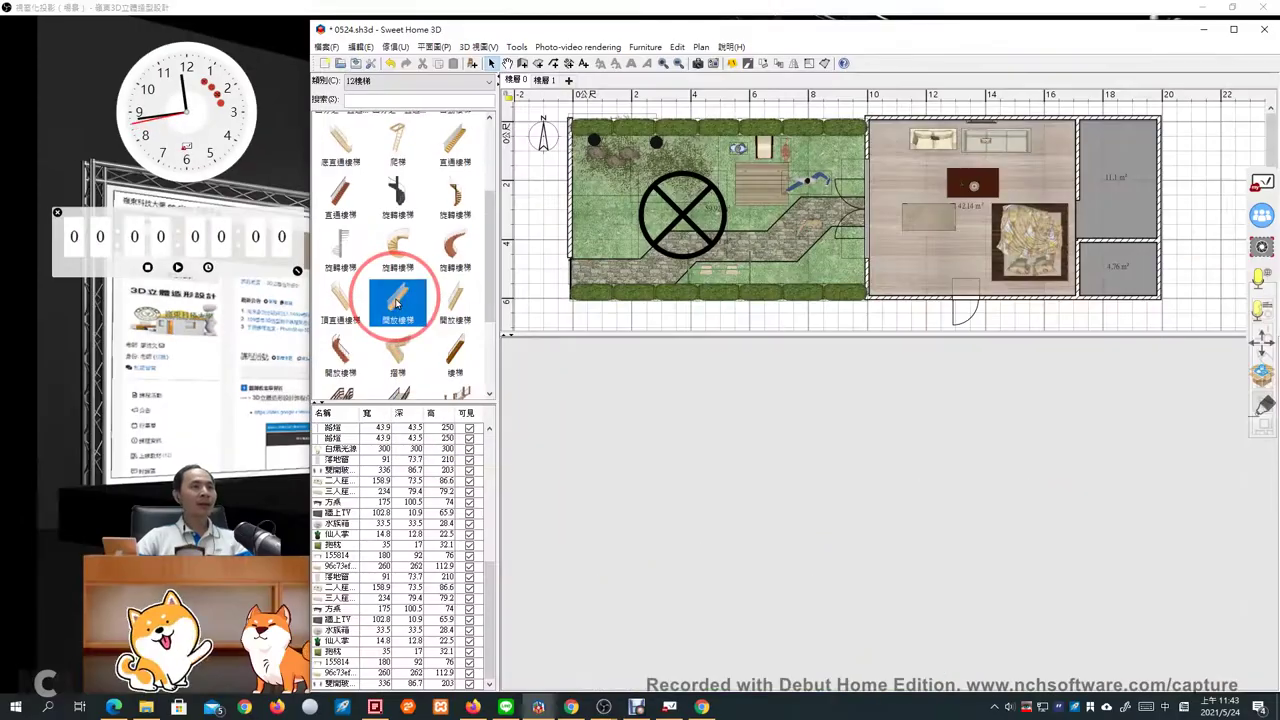
left_click_drag(461, 516, 1279, 445)
left_click_drag(858, 256, 1053, 125)
Delete the ground-floor bed standing at the foot of the staircase
left_click(1023, 245)
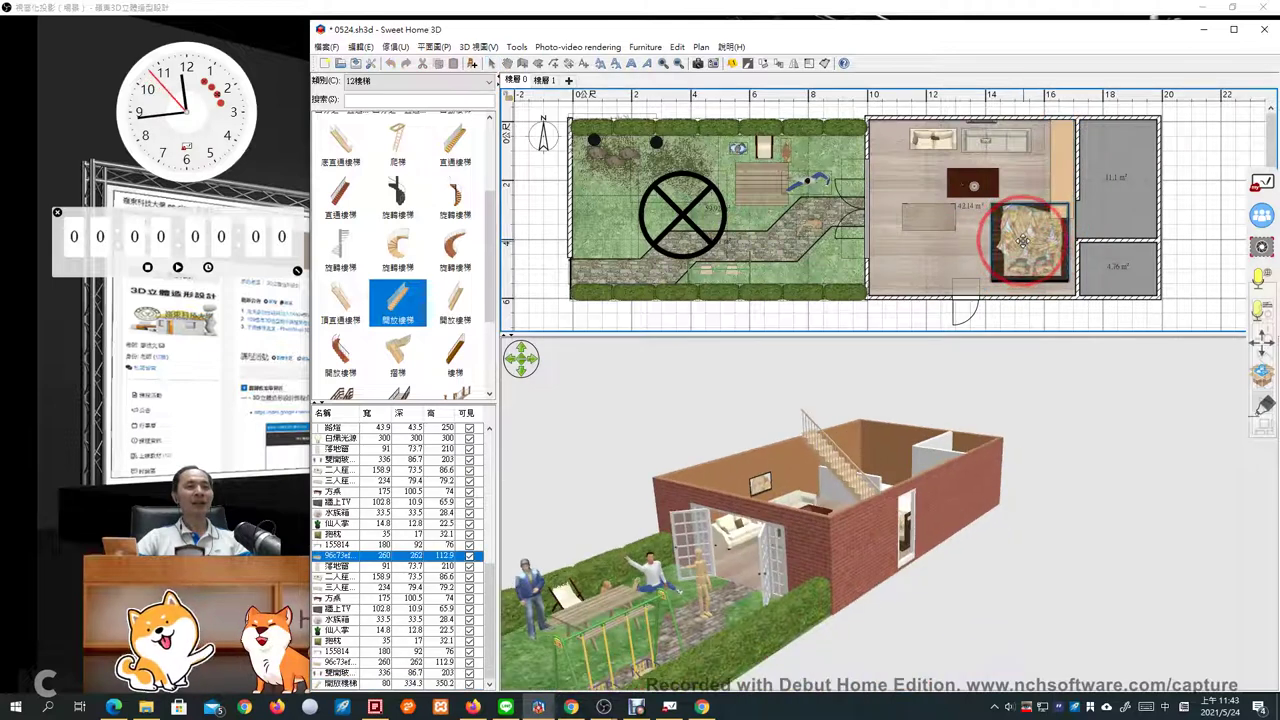
key("Delete")
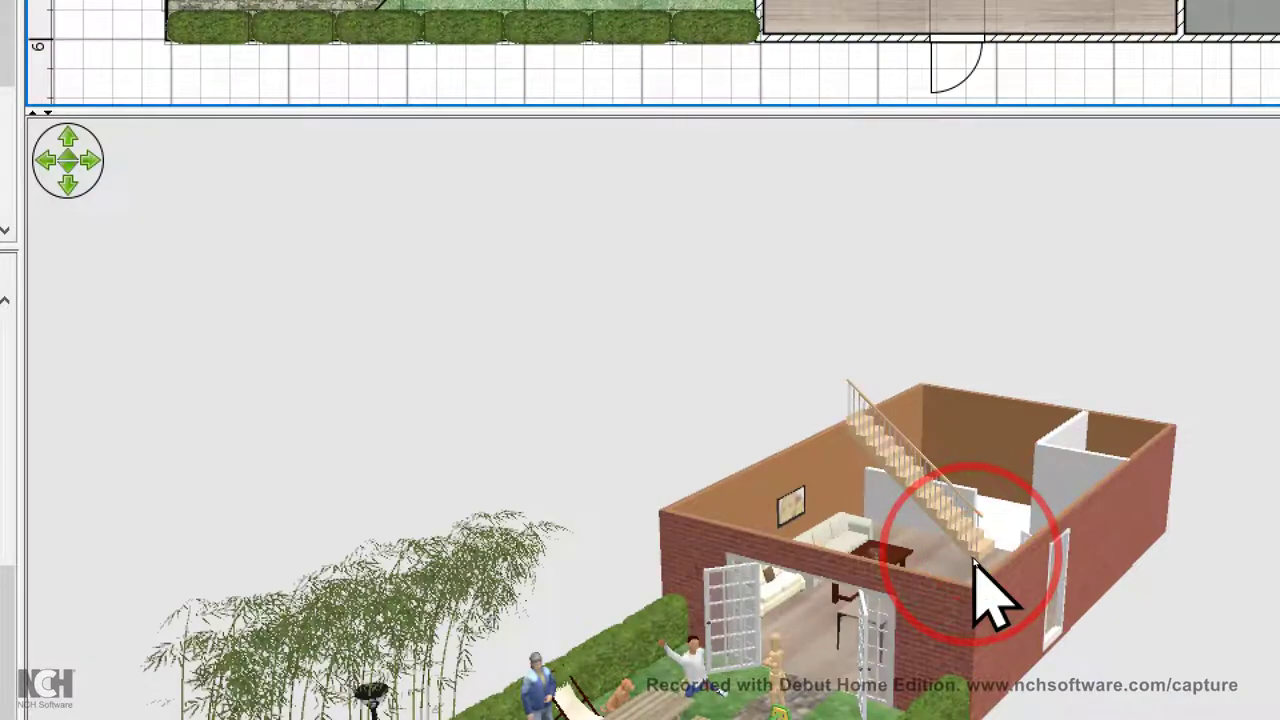
left_click_drag(977, 578, 908, 558)
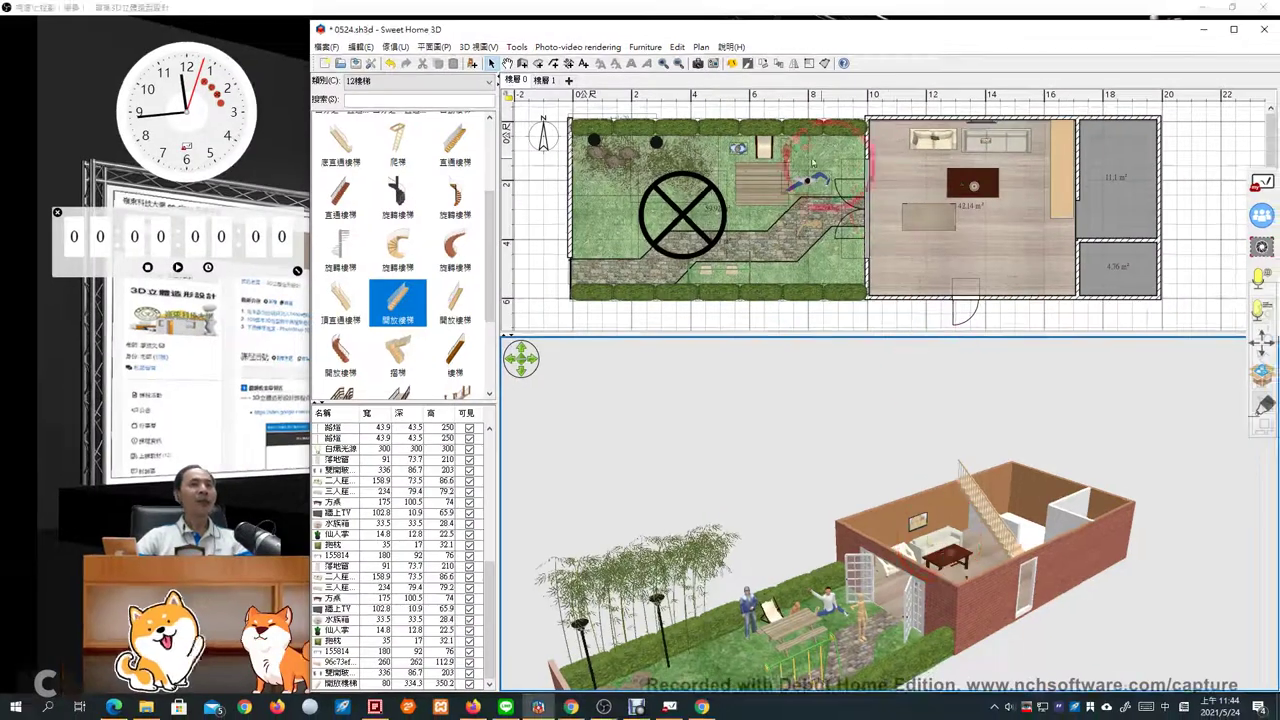
Using level 樓層 1, move the staircase along the partition wall away from the back wall, to about X 1657, Y 289 cm
left_click(537, 71)
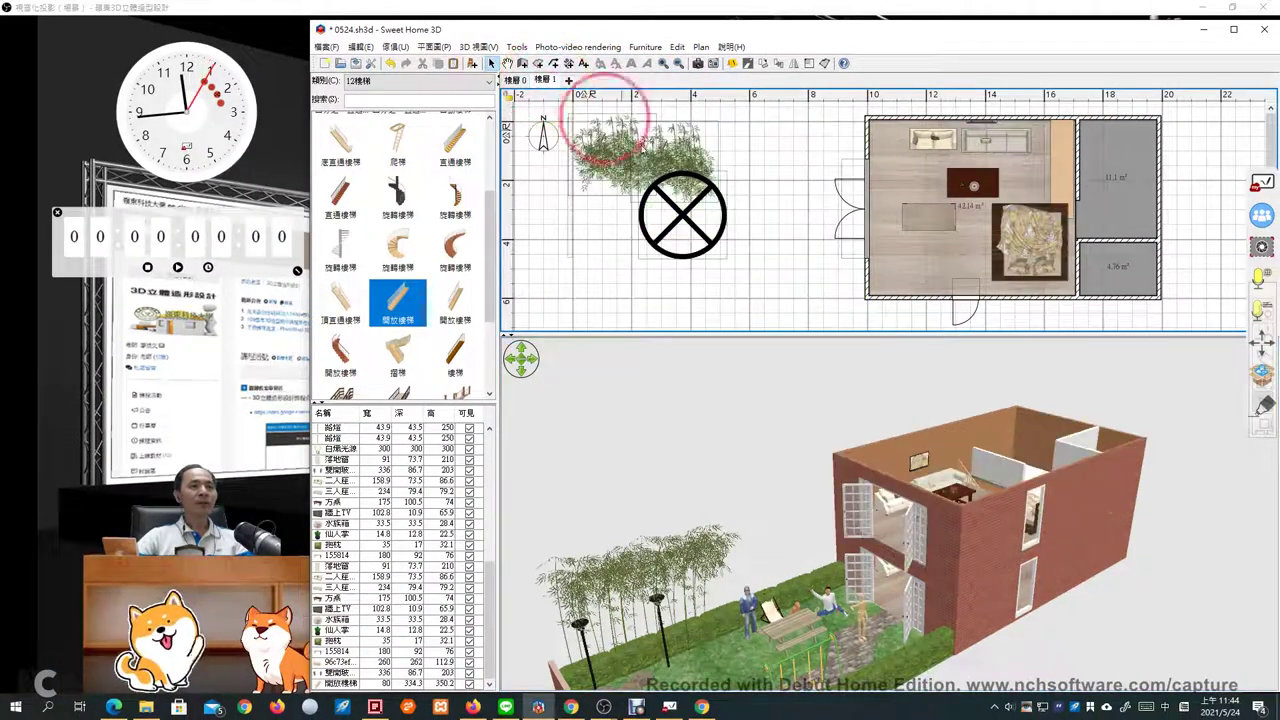
left_click_drag(995, 455, 1187, 466)
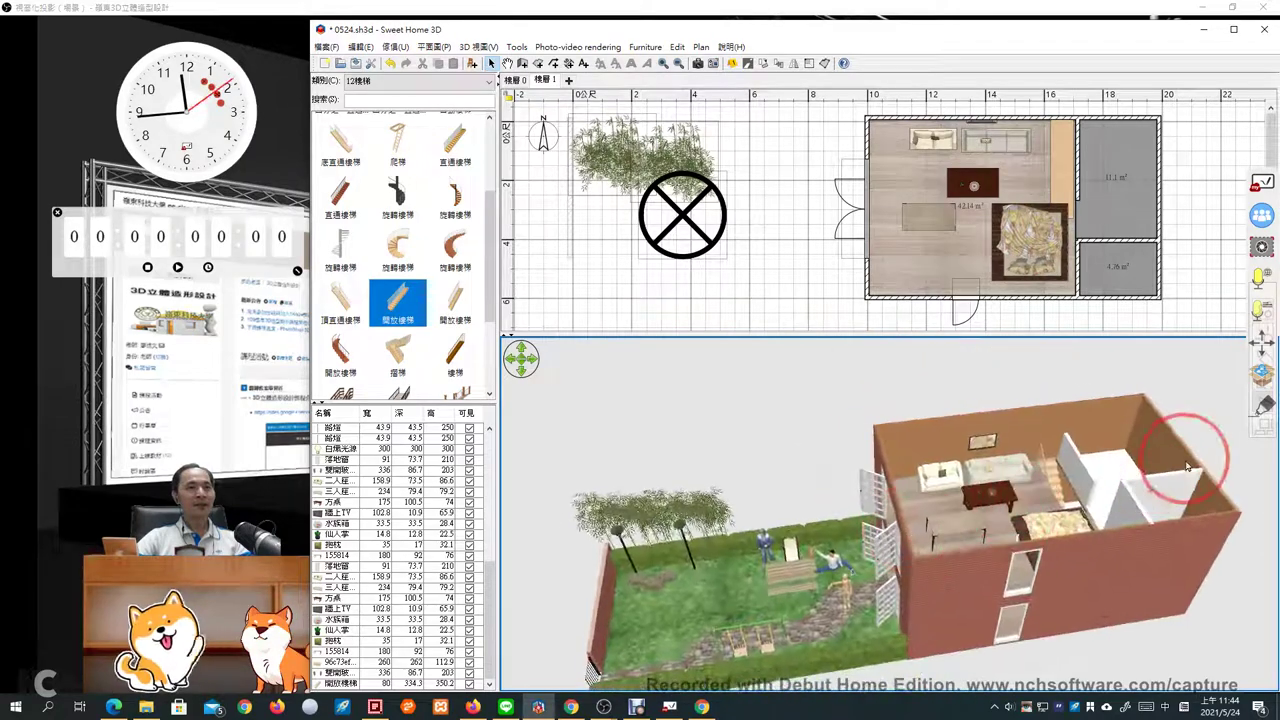
left_click_drag(1097, 517, 1103, 443)
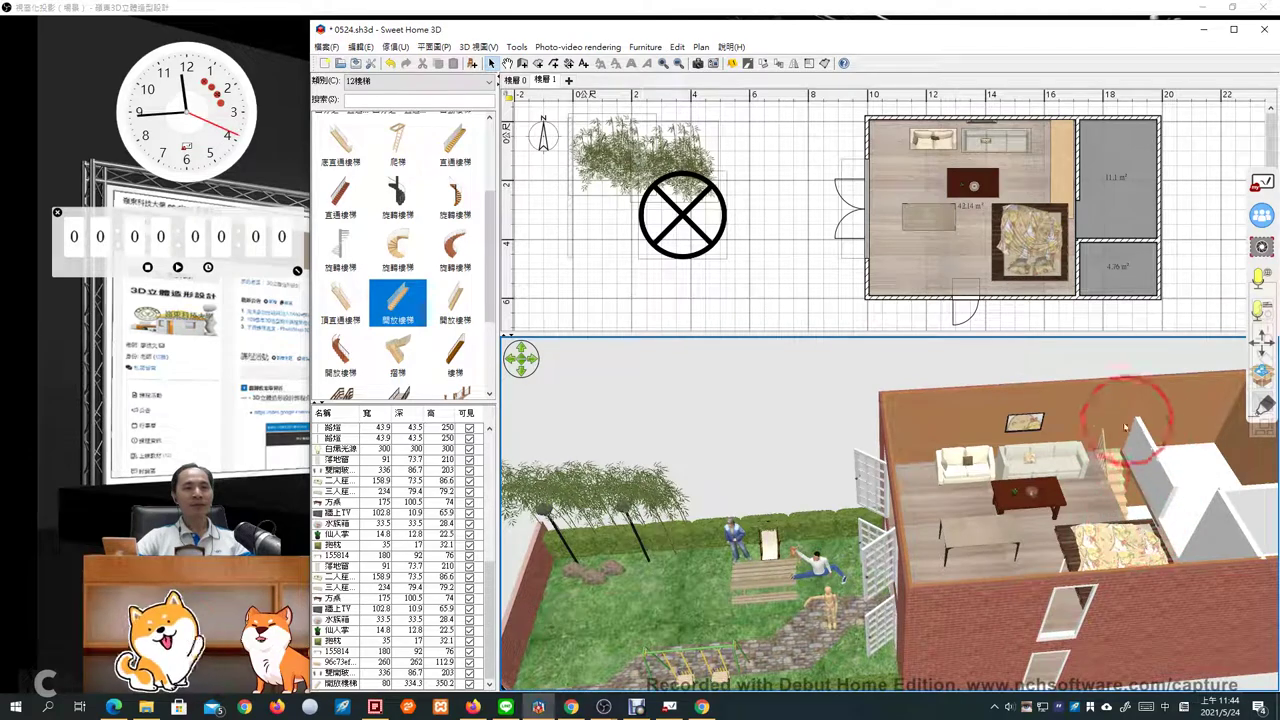
left_click_drag(1120, 490, 1100, 443)
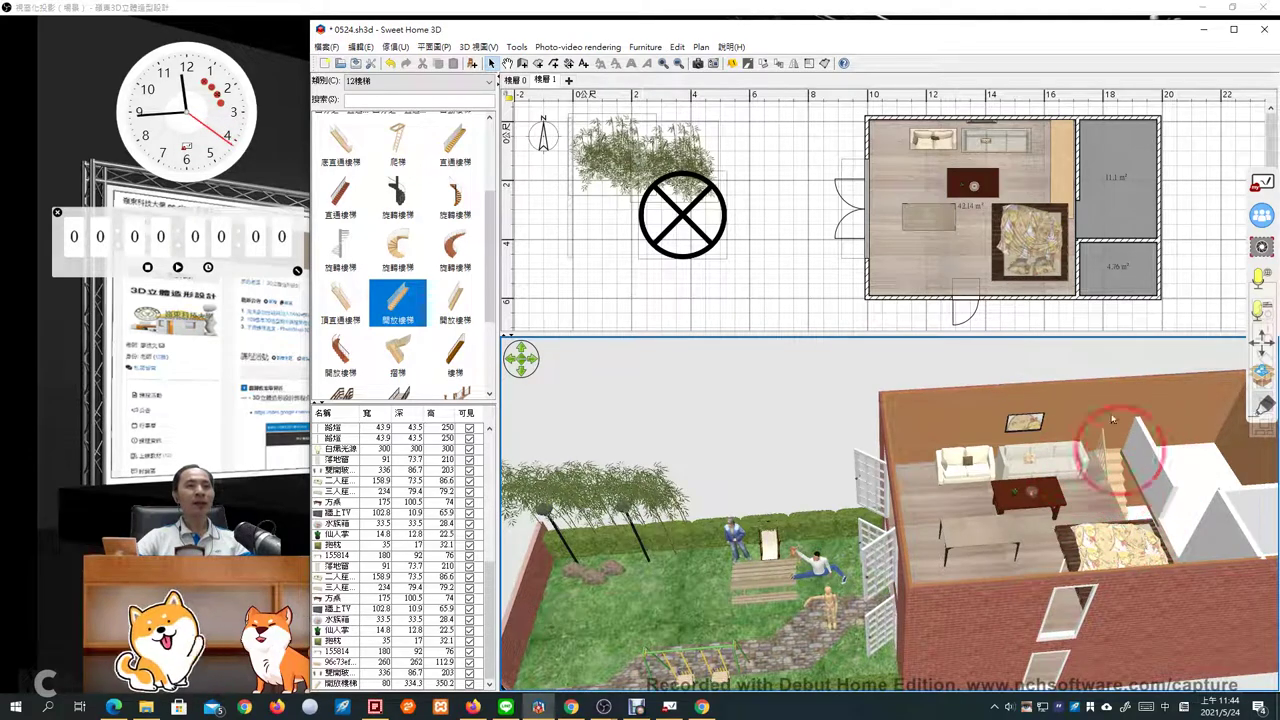
left_click(1058, 163)
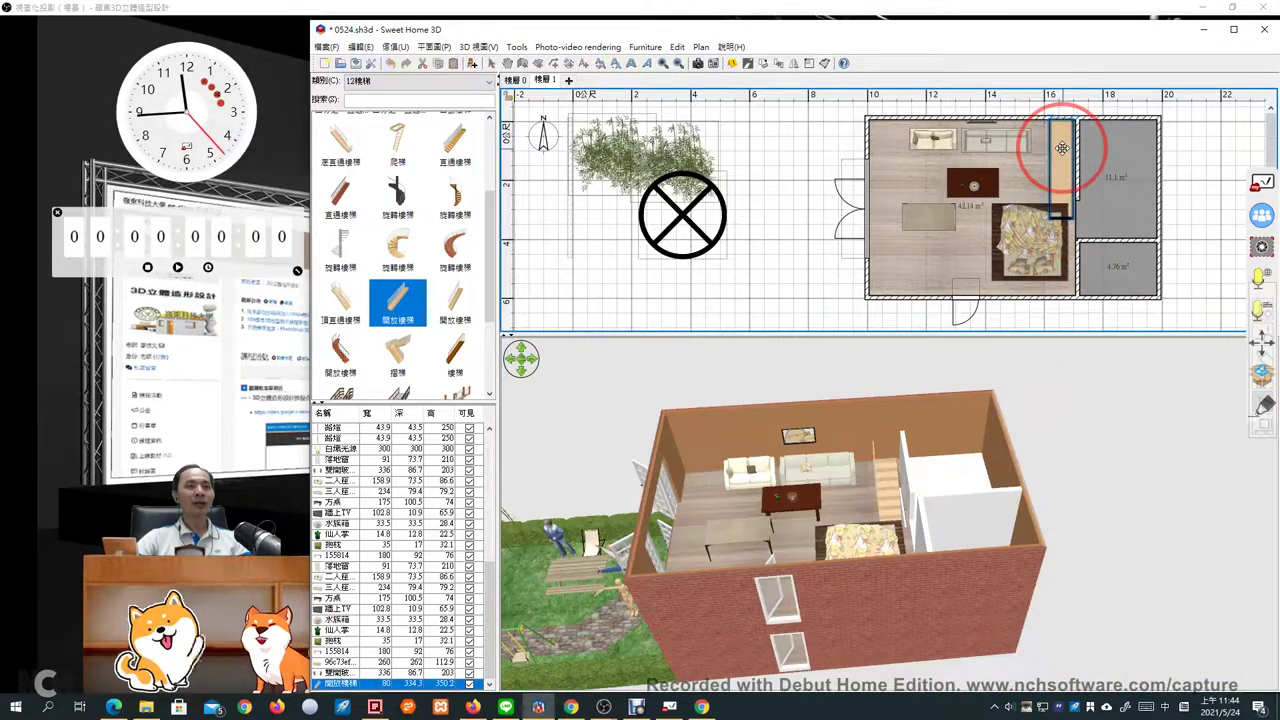
left_click_drag(1062, 148, 1062, 185)
left_click_drag(1040, 445, 1223, 509)
left_click(1073, 533)
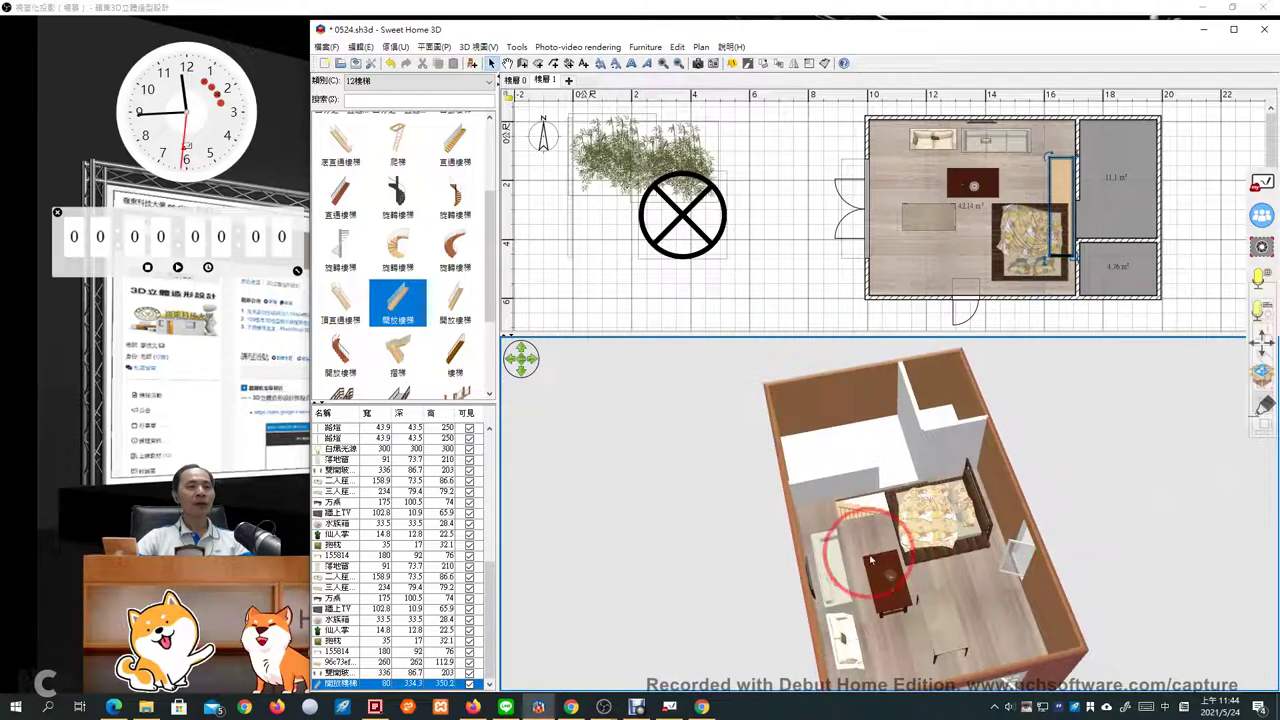
left_click_drag(871, 560, 900, 520)
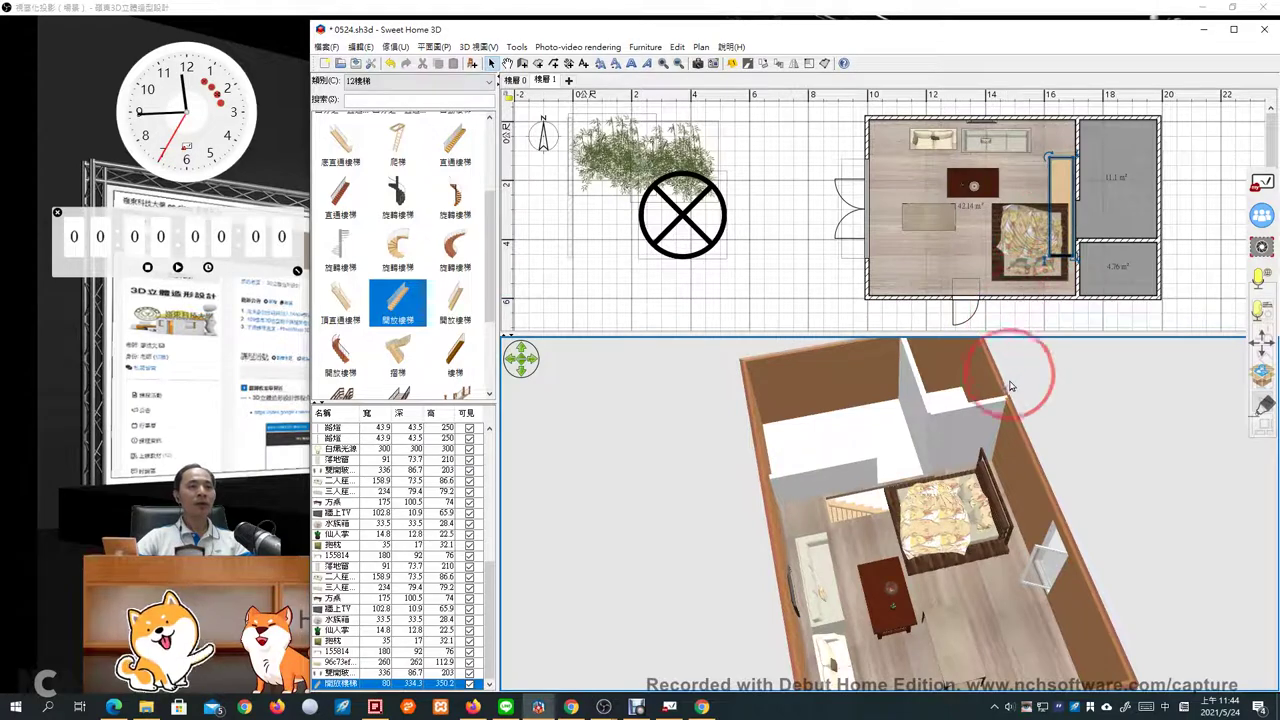
On level 樓層 1, move the bed into the front corner beside the double-door wall and shift the nearby table slightly toward that wall
left_click_drag(1023, 229, 908, 252)
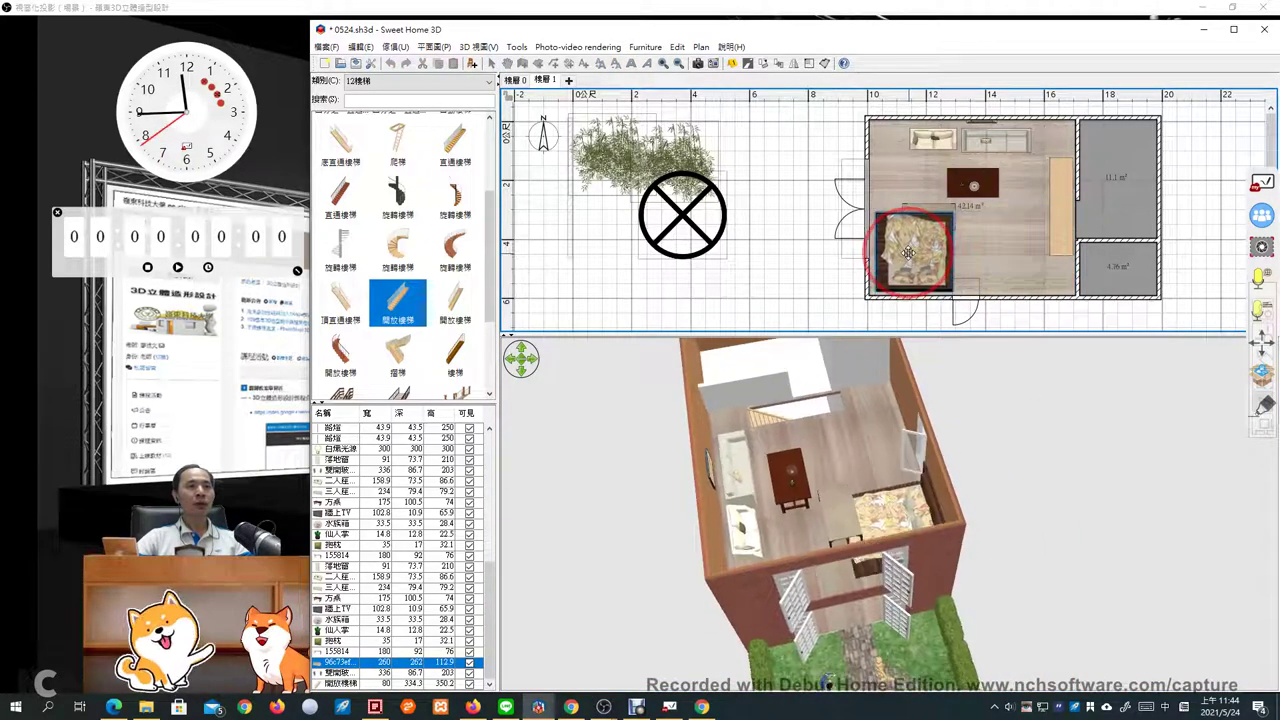
left_click(930, 205)
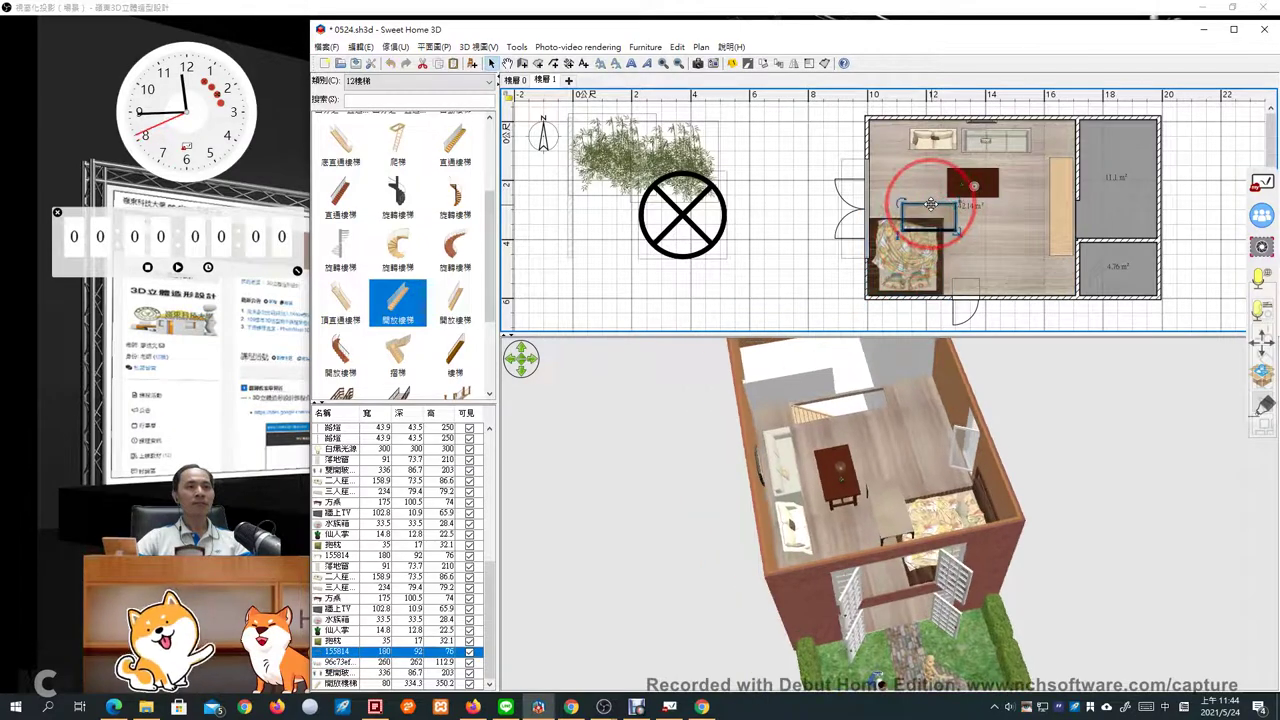
left_click(1058, 215)
left_click(1068, 388)
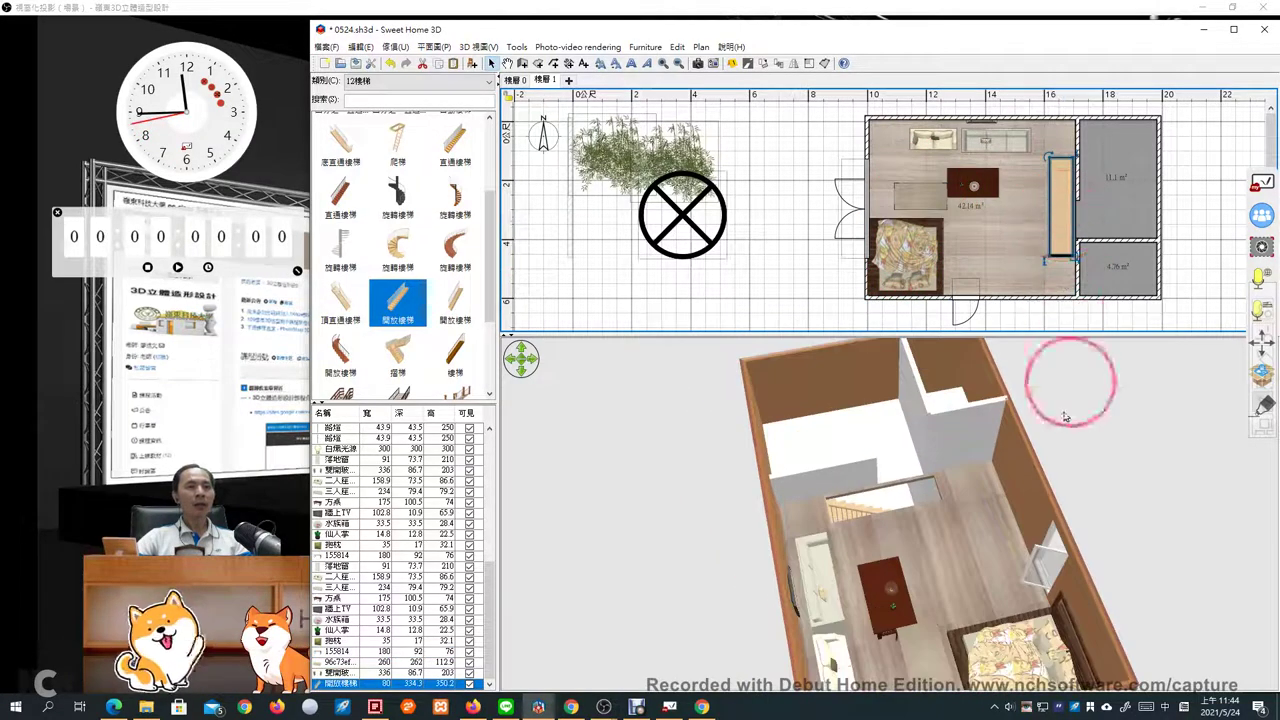
left_click_drag(972, 560, 820, 509)
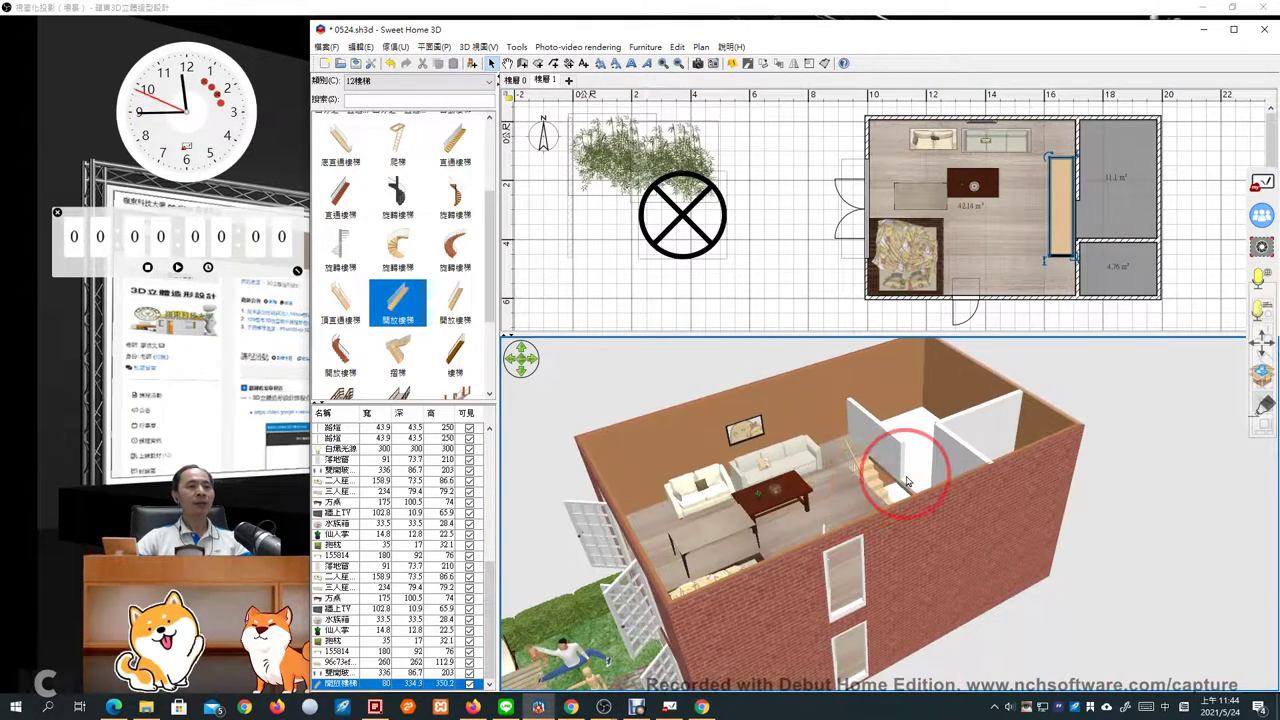
On level 樓層 0, try to rotate the staircase and reposition it against the partition wall
left_click(515, 80)
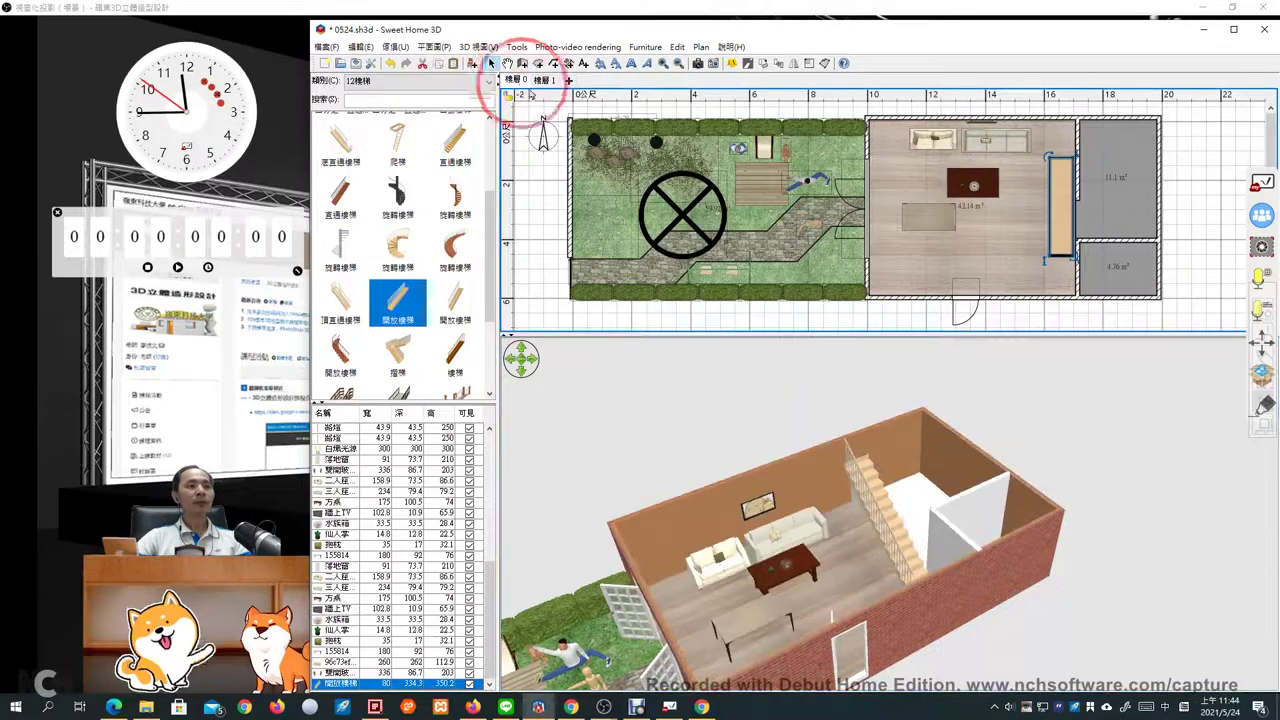
left_click_drag(908, 566, 986, 529)
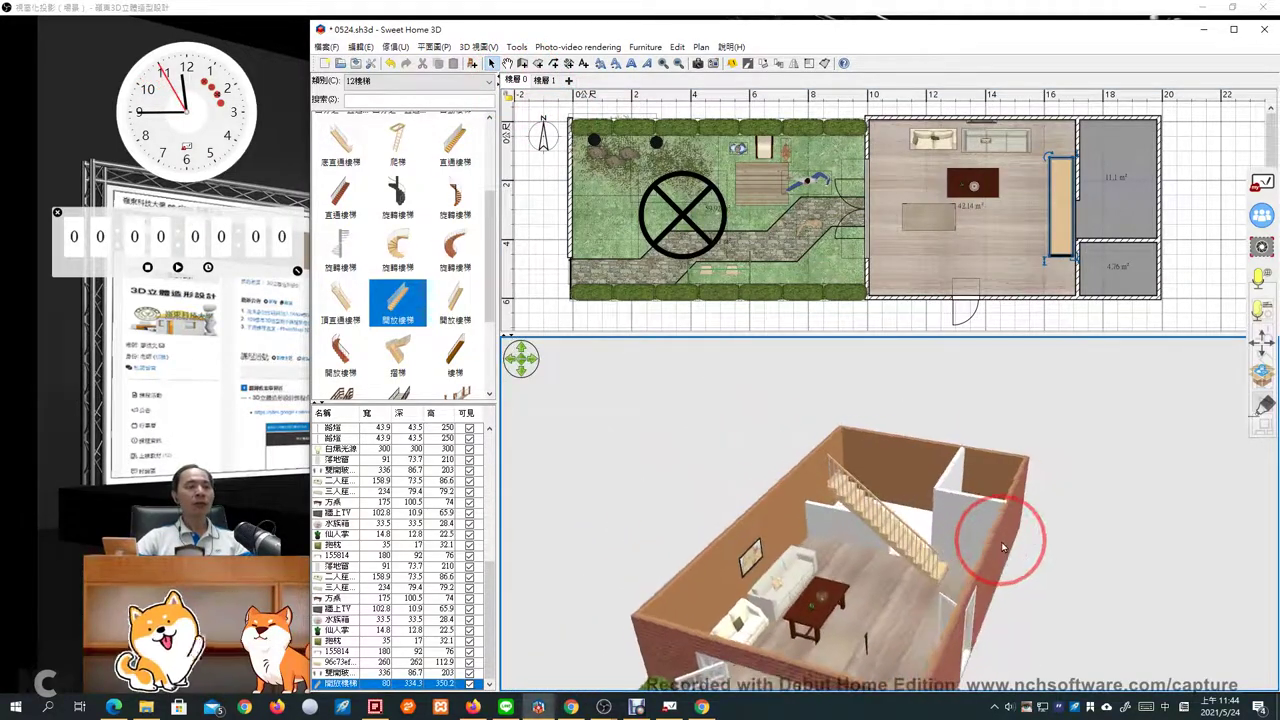
left_click(968, 521)
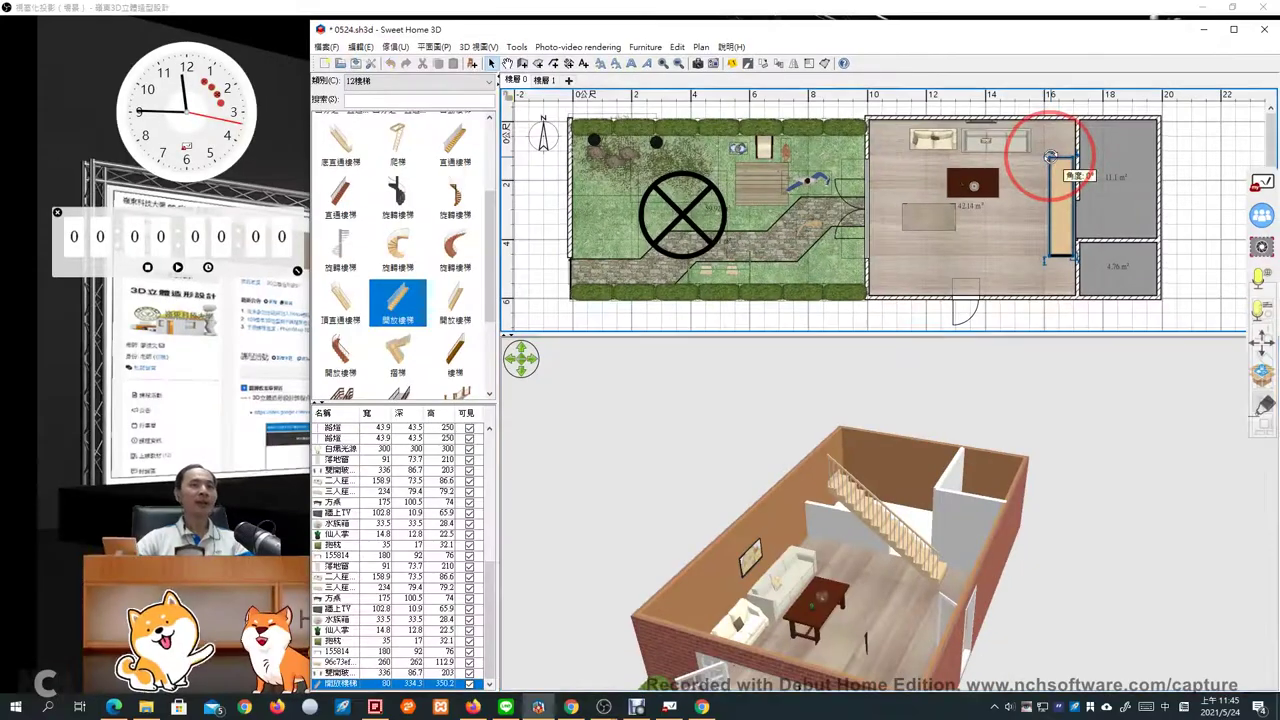
left_click_drag(1044, 158, 1003, 326)
left_click_drag(1029, 240, 1052, 172)
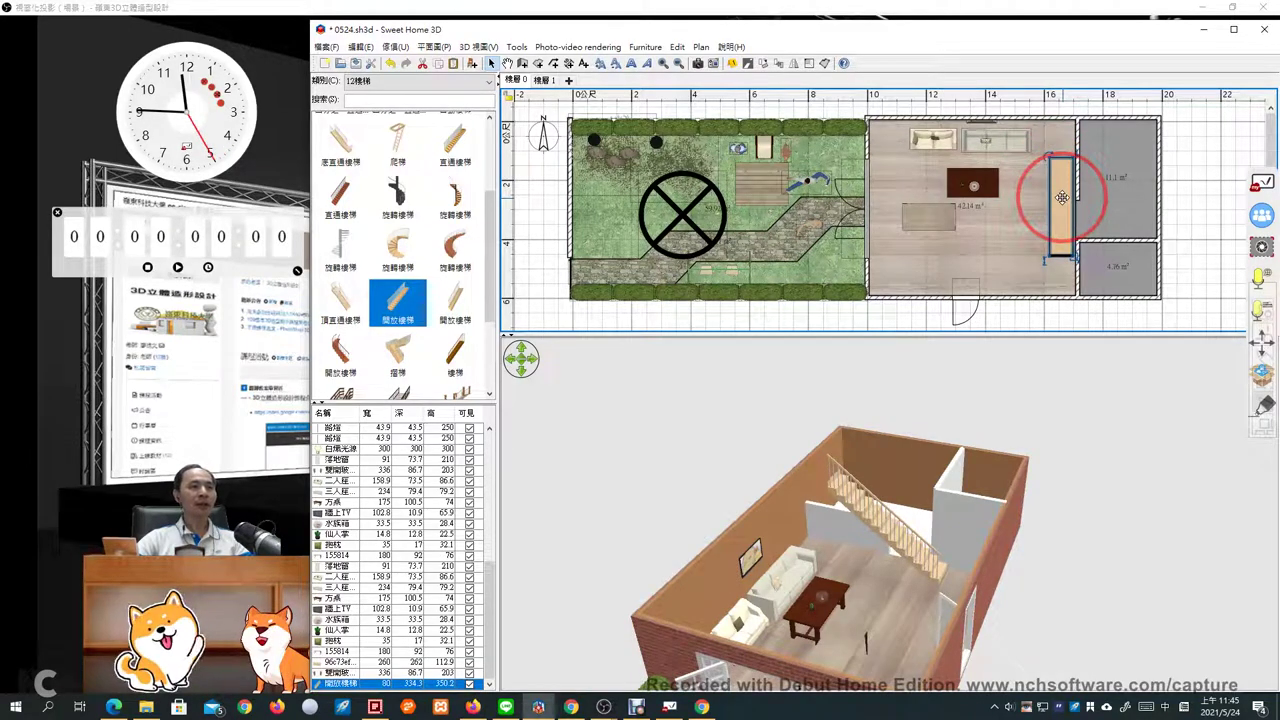
Try to reverse the staircase on level 樓層 0 by turning on its mirror option (鏡像)
double_click(1062, 197)
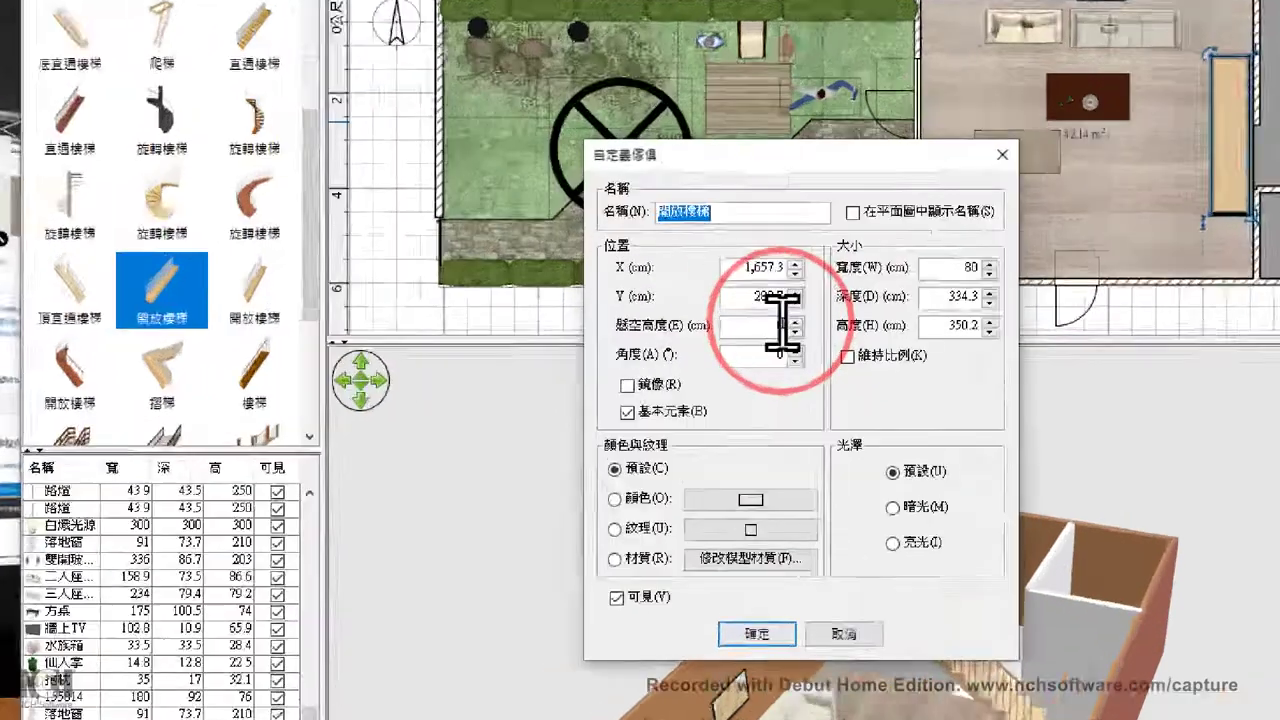
left_click(639, 385)
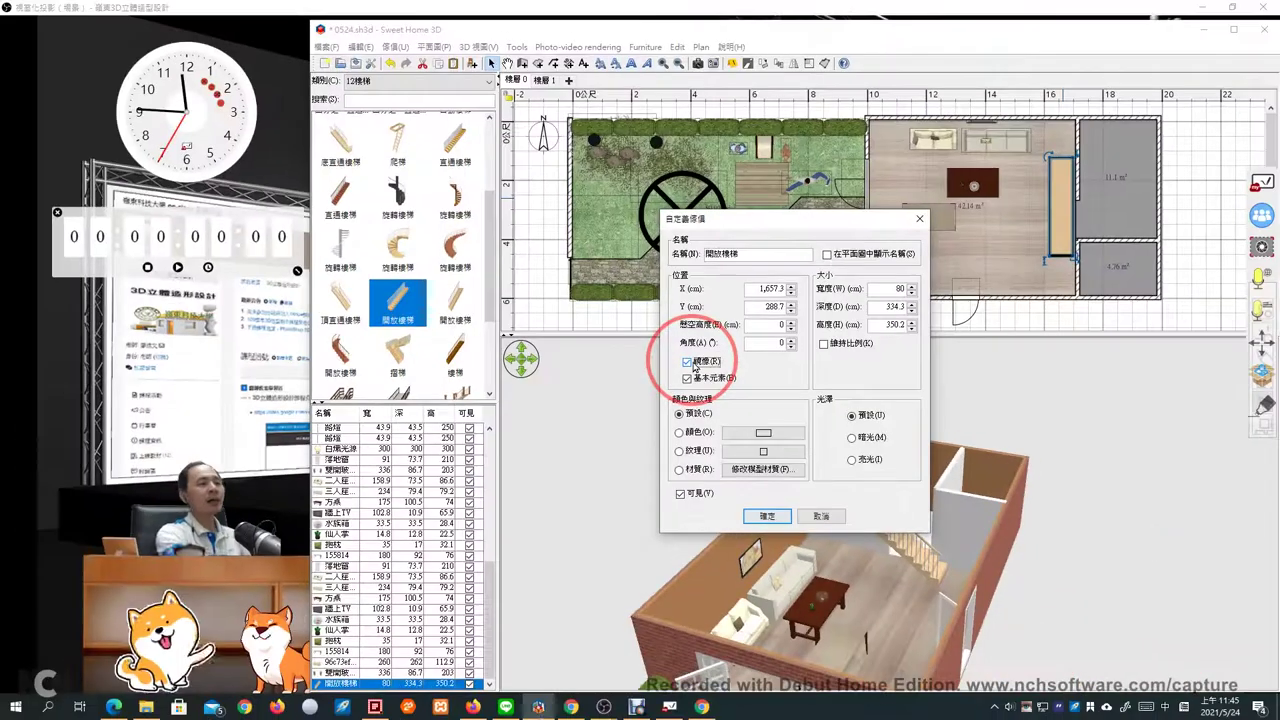
left_click(766, 515)
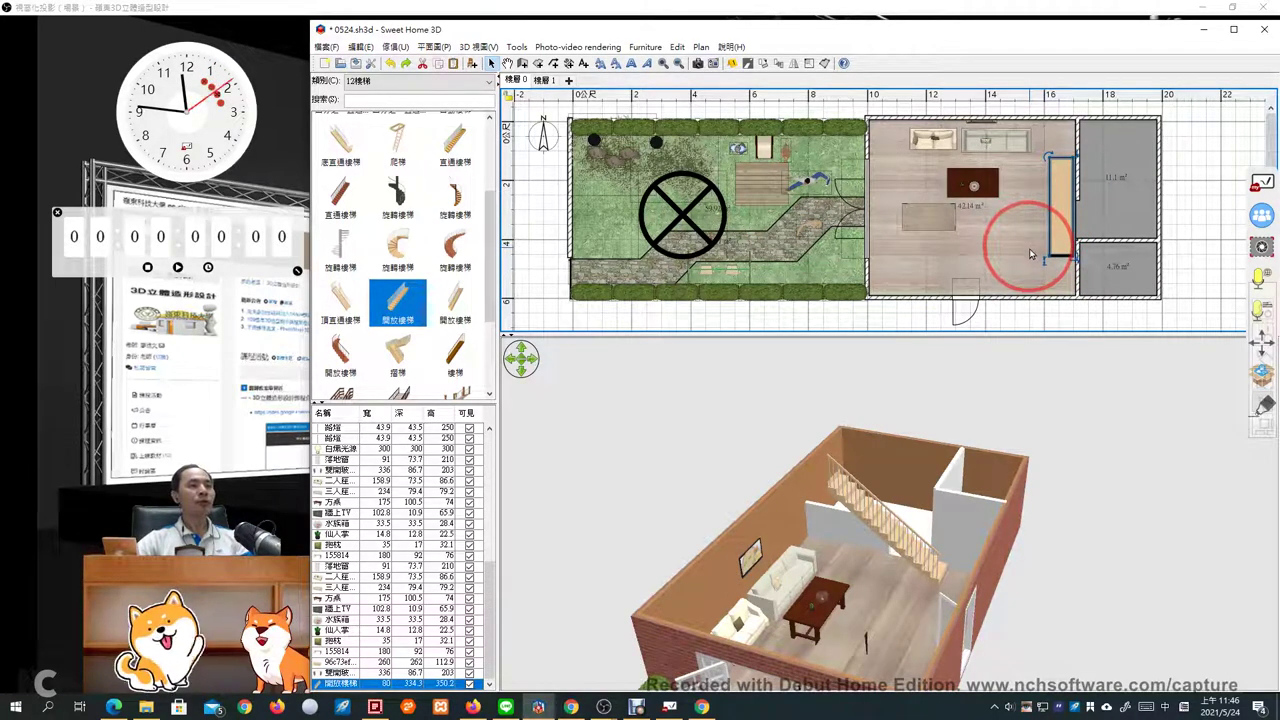
On level 樓層 1, draw three connected 14 cm walls for a balcony about 2 m deep, enclosing the full double-door side of the house
left_click(541, 80)
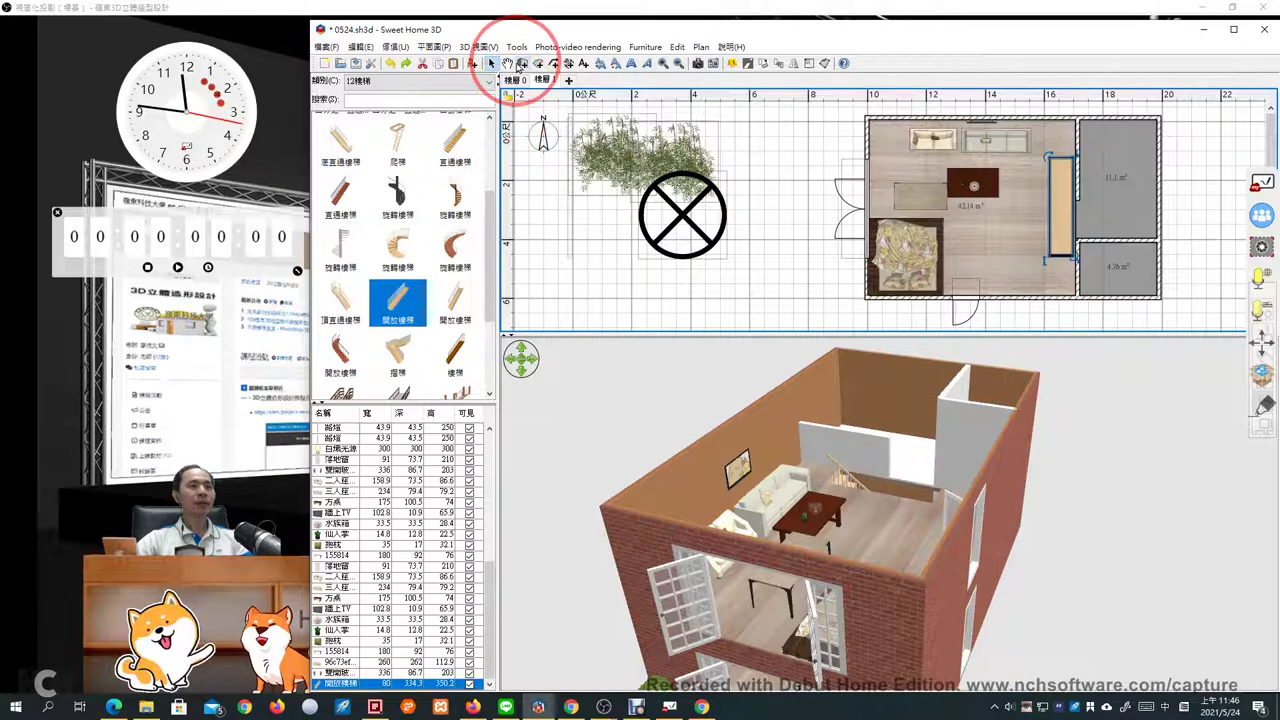
left_click(522, 63)
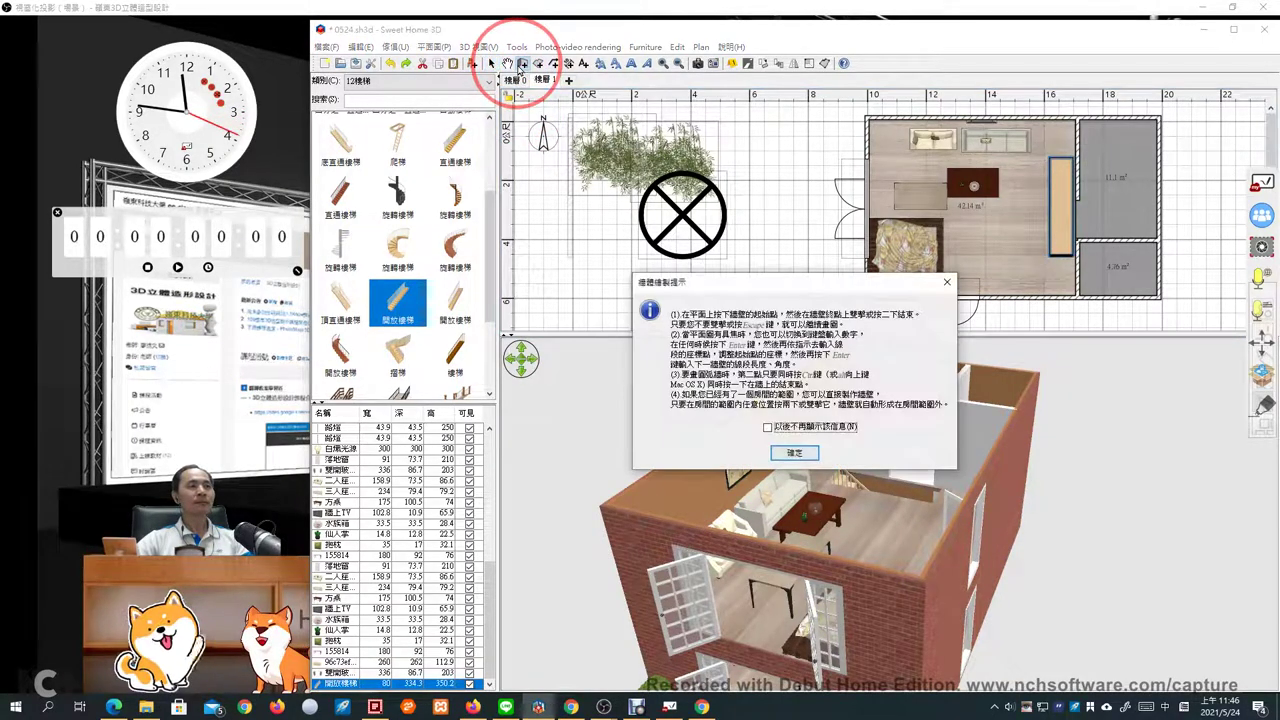
left_click(794, 454)
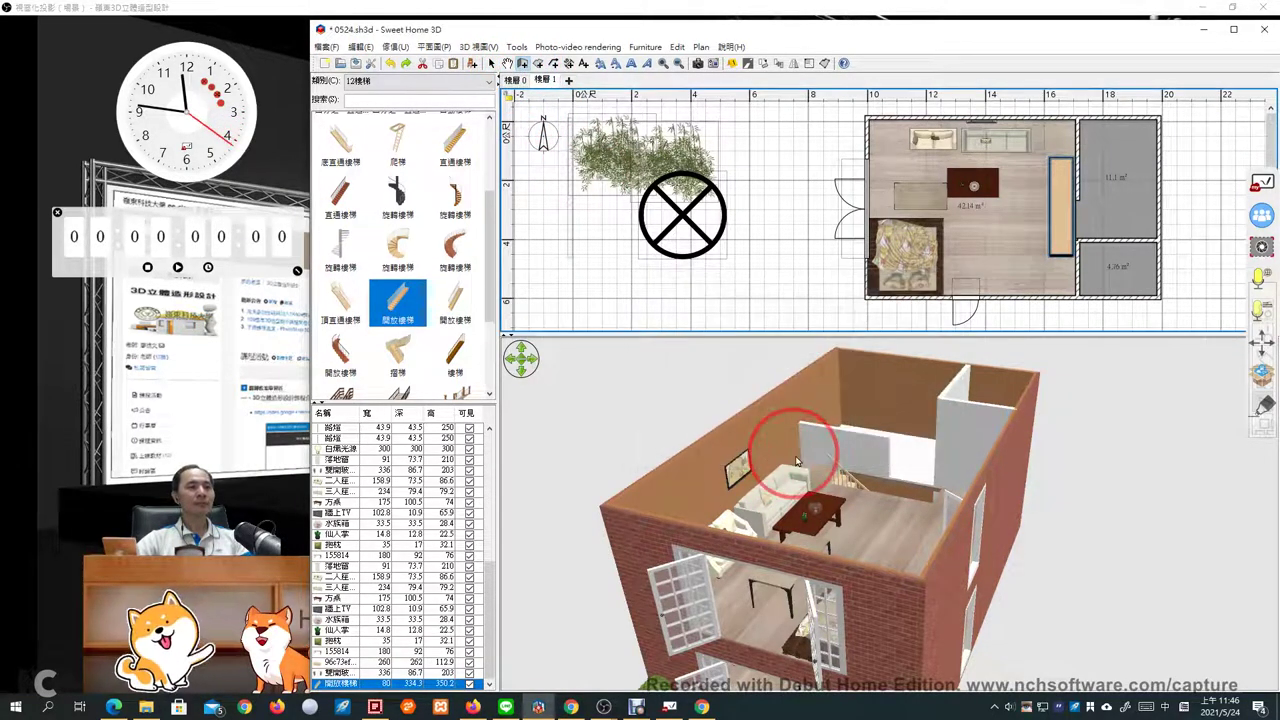
left_click(866, 117)
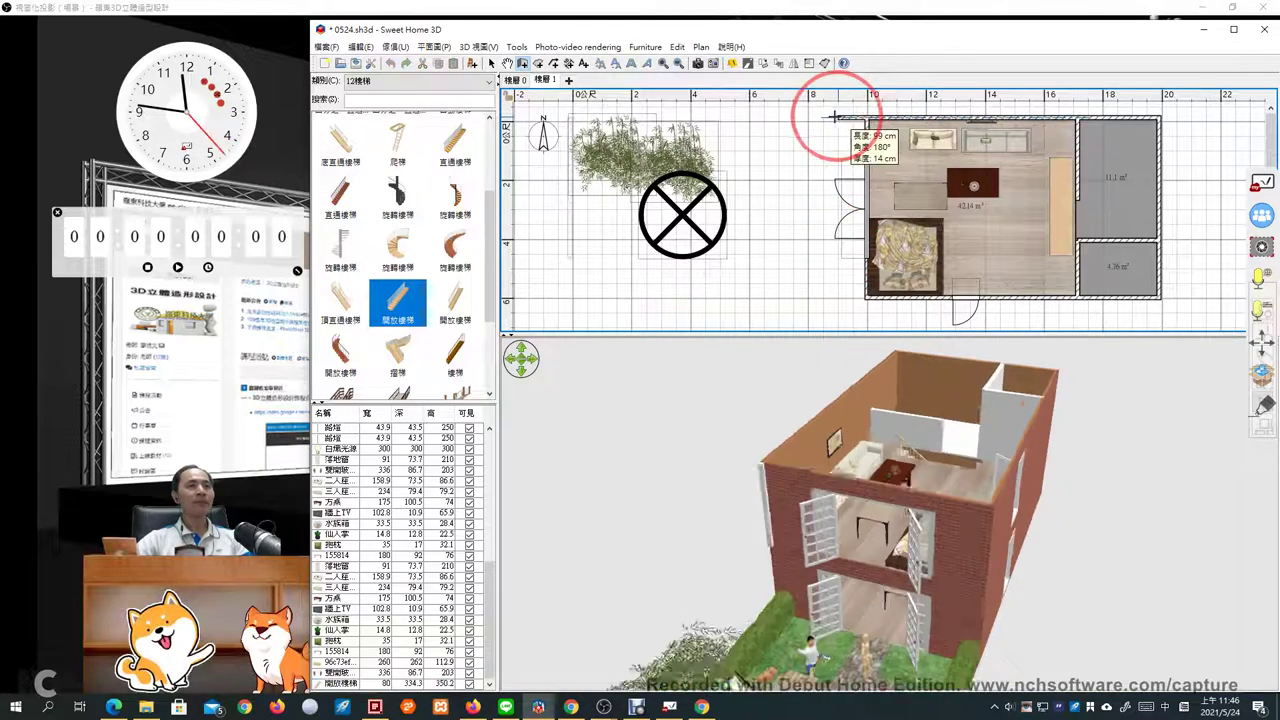
left_click(804, 296)
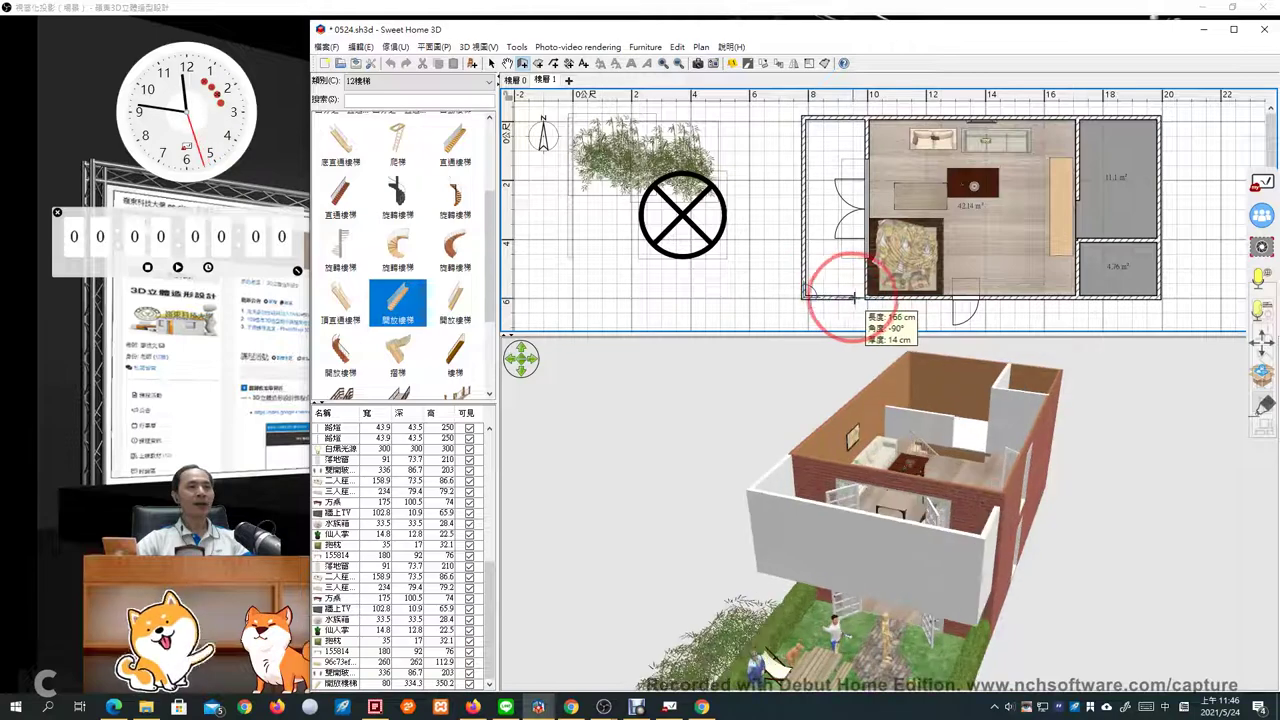
double_click(866, 296)
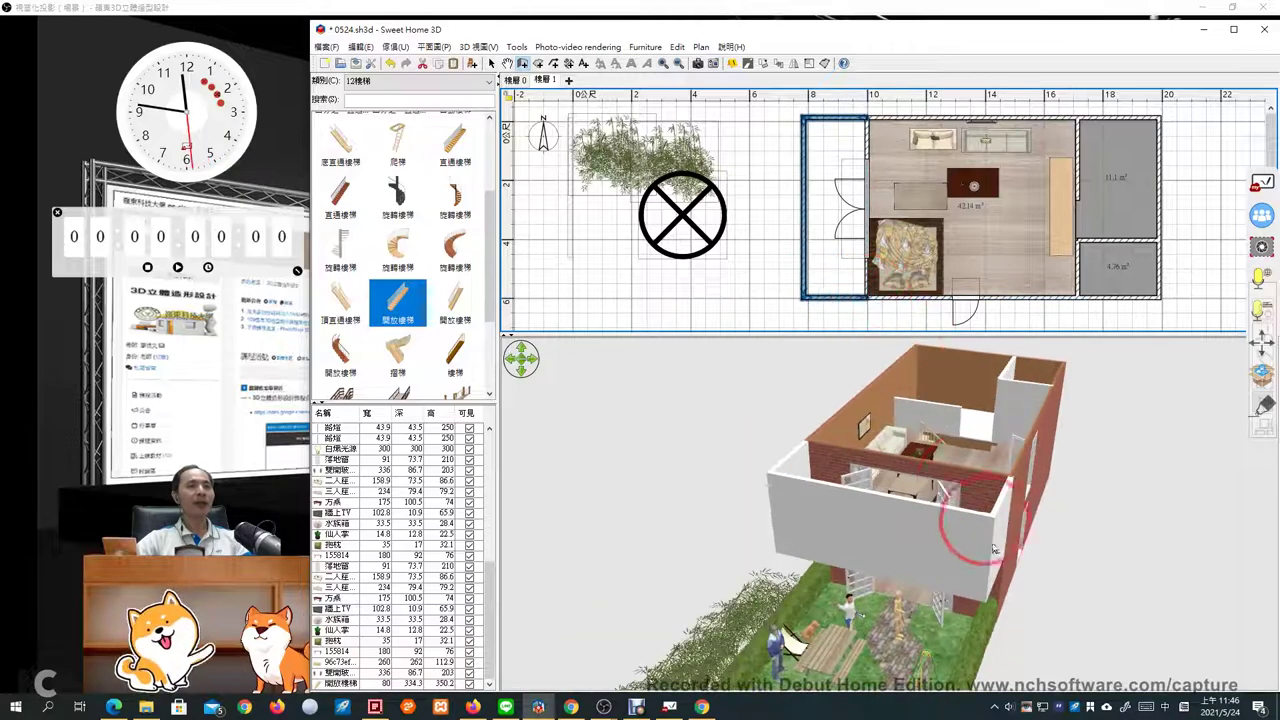
mouse_move(893, 566)
left_mouse_down()
mouse_move(815, 537)
mouse_move(748, 549)
mouse_move(880, 563)
left_mouse_up()
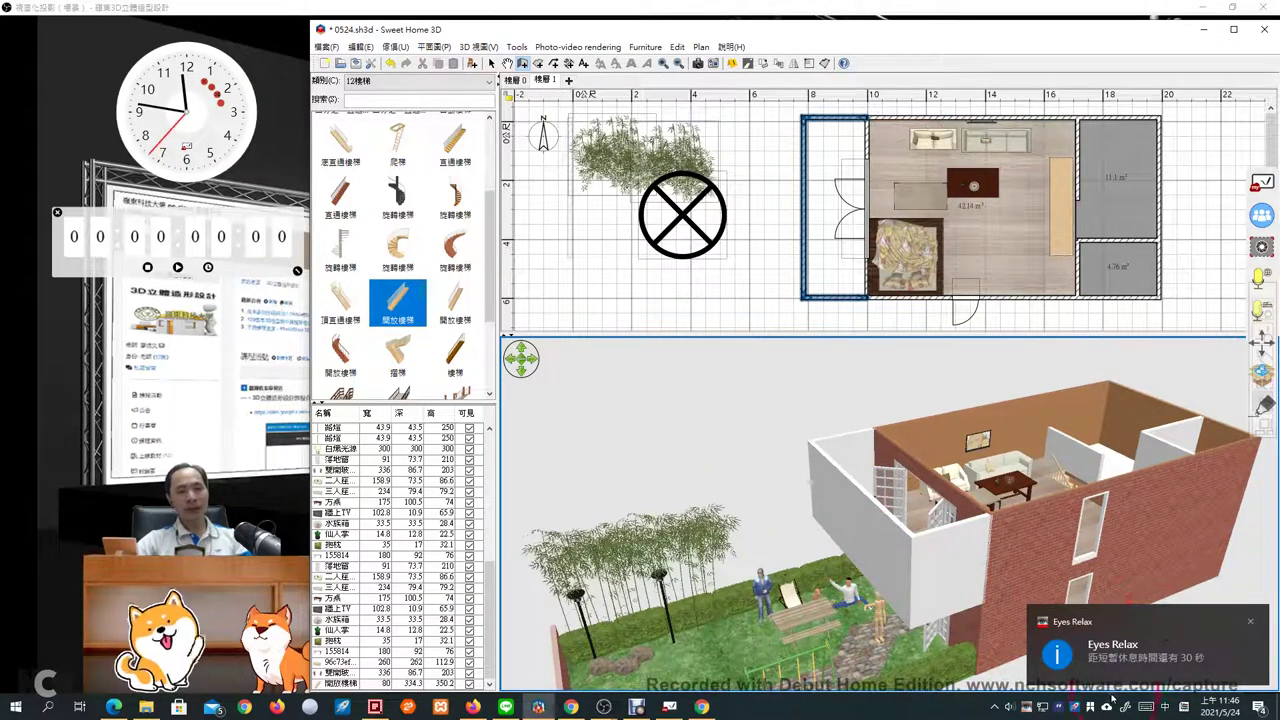
right_click(1030, 707)
right_click(1030, 707)
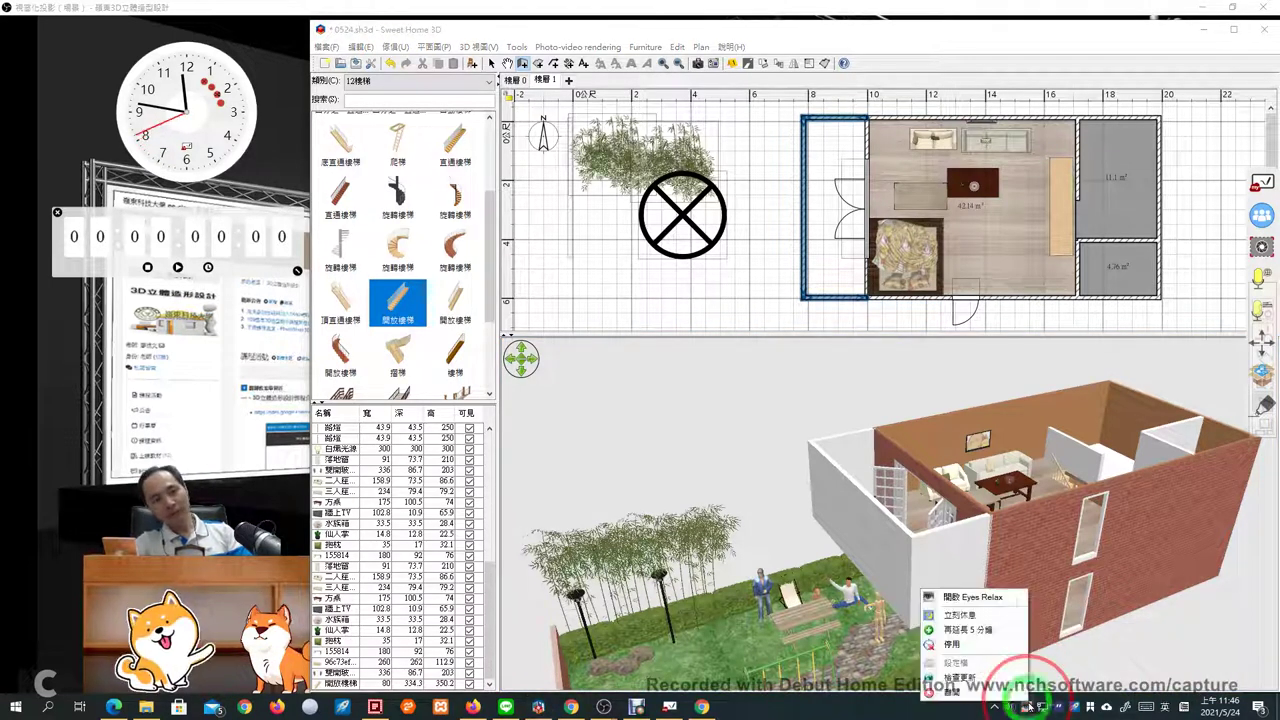
right_click(1027, 707)
left_click(1027, 707)
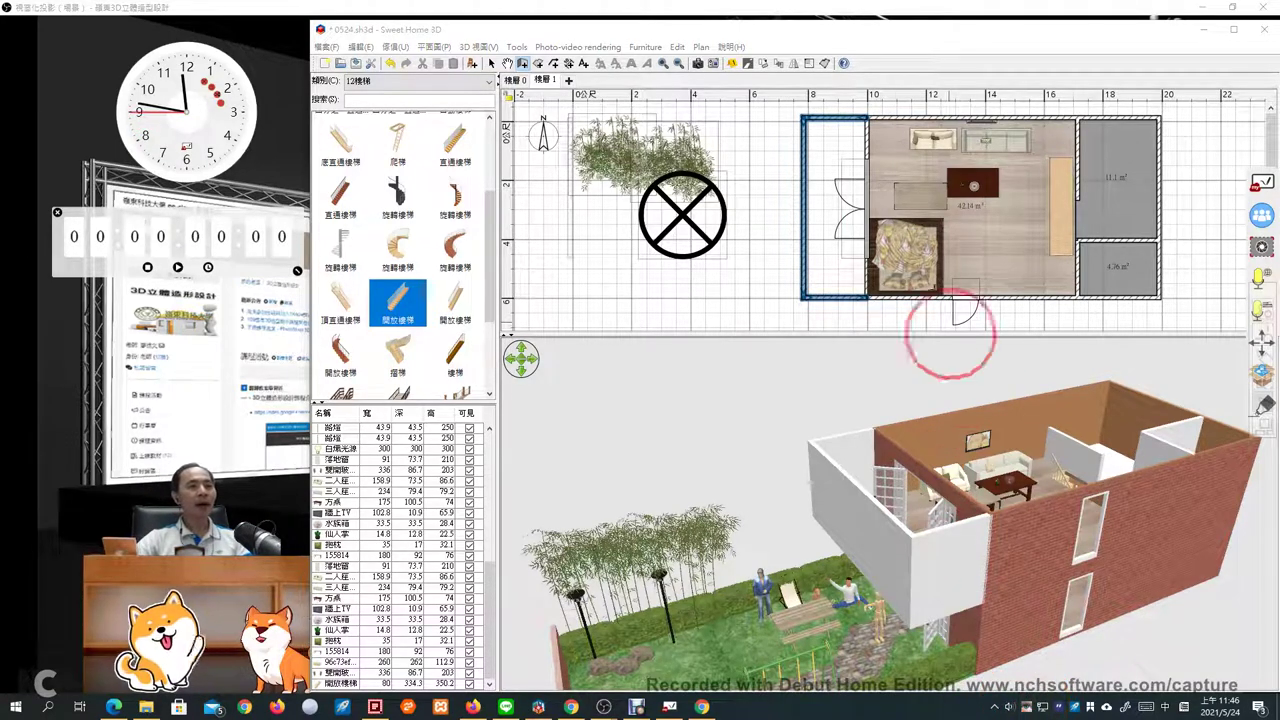
Set the height of the three balcony walls on level 樓層 1 to 120 cm
left_click(490, 63)
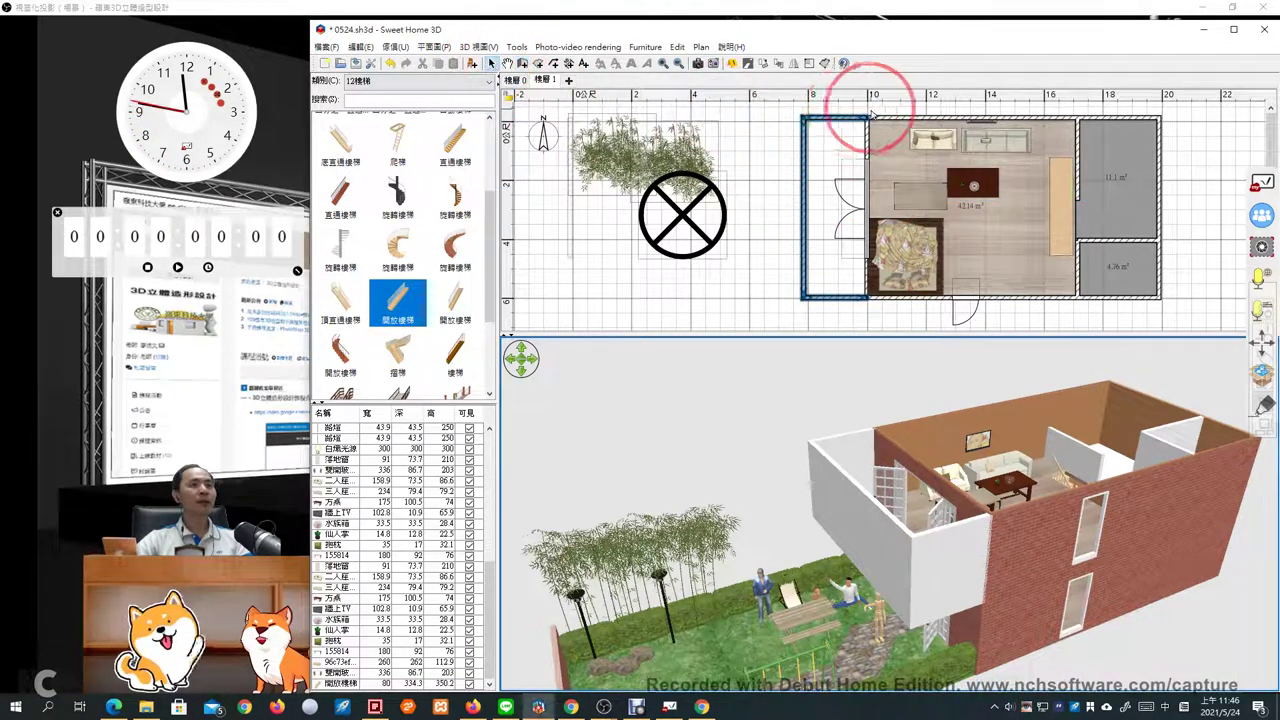
left_click(838, 116)
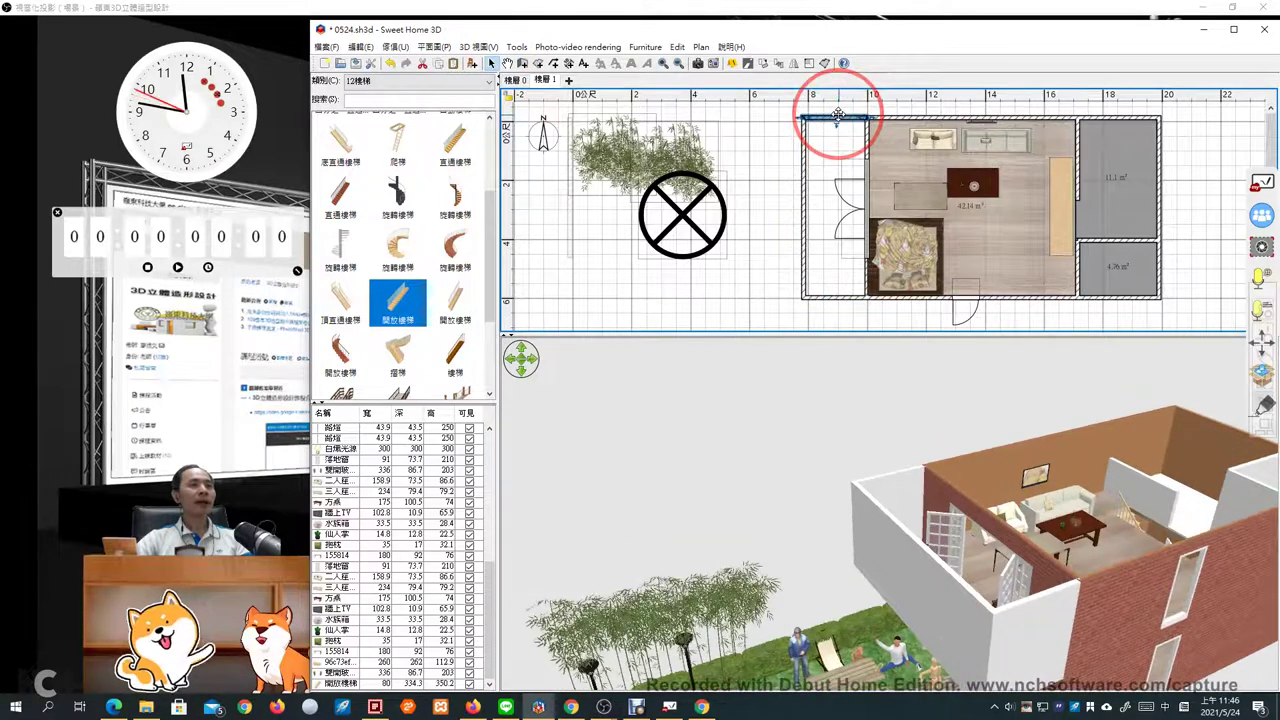
left_click(806, 166, "shift")
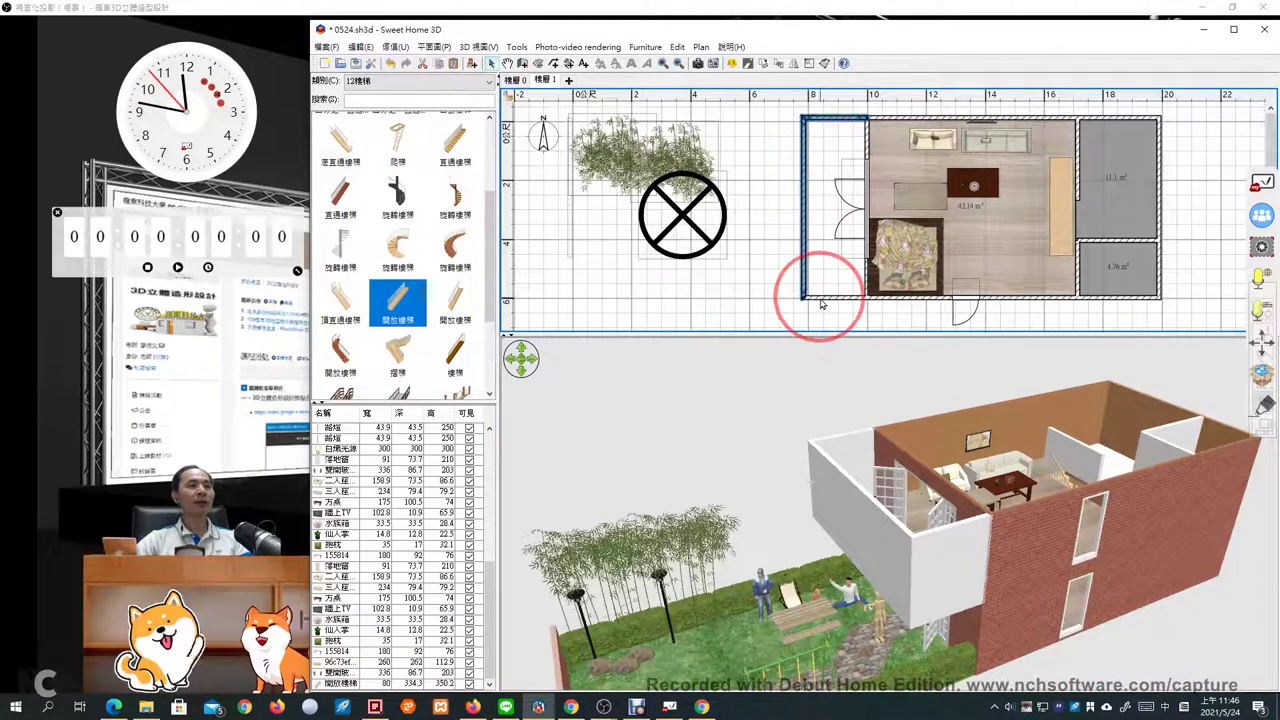
right_click(821, 304)
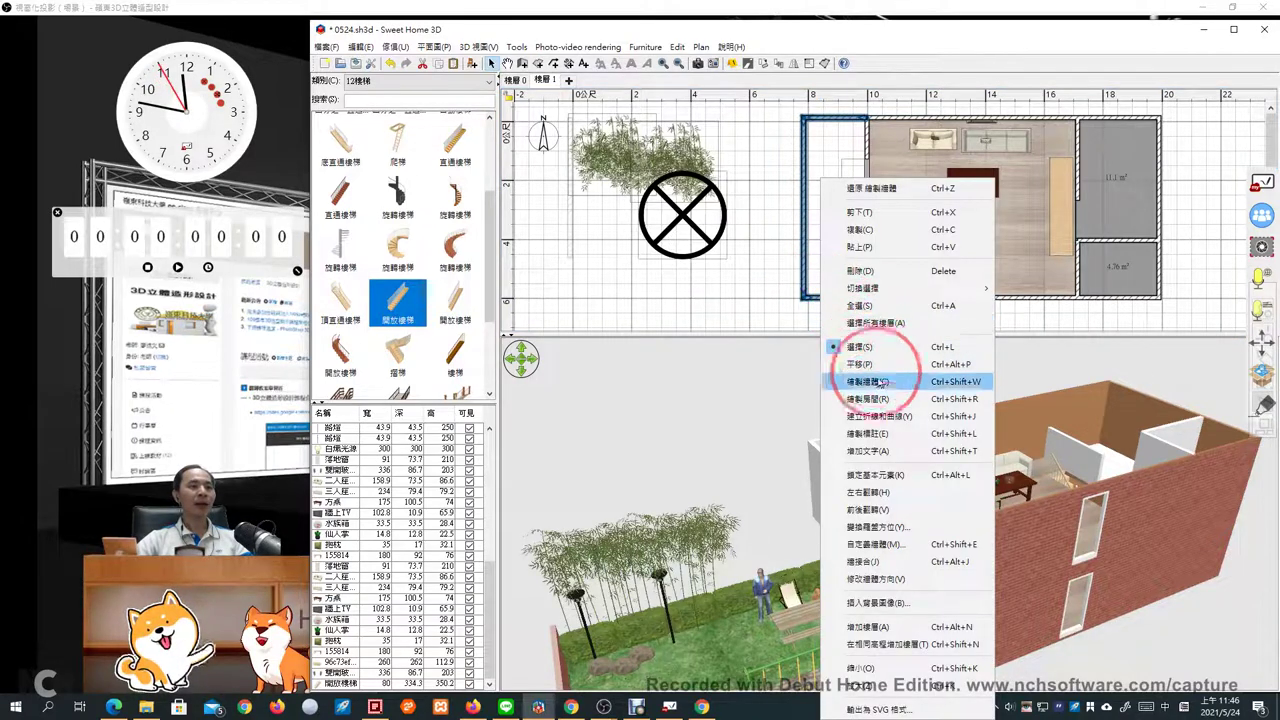
left_click(890, 546)
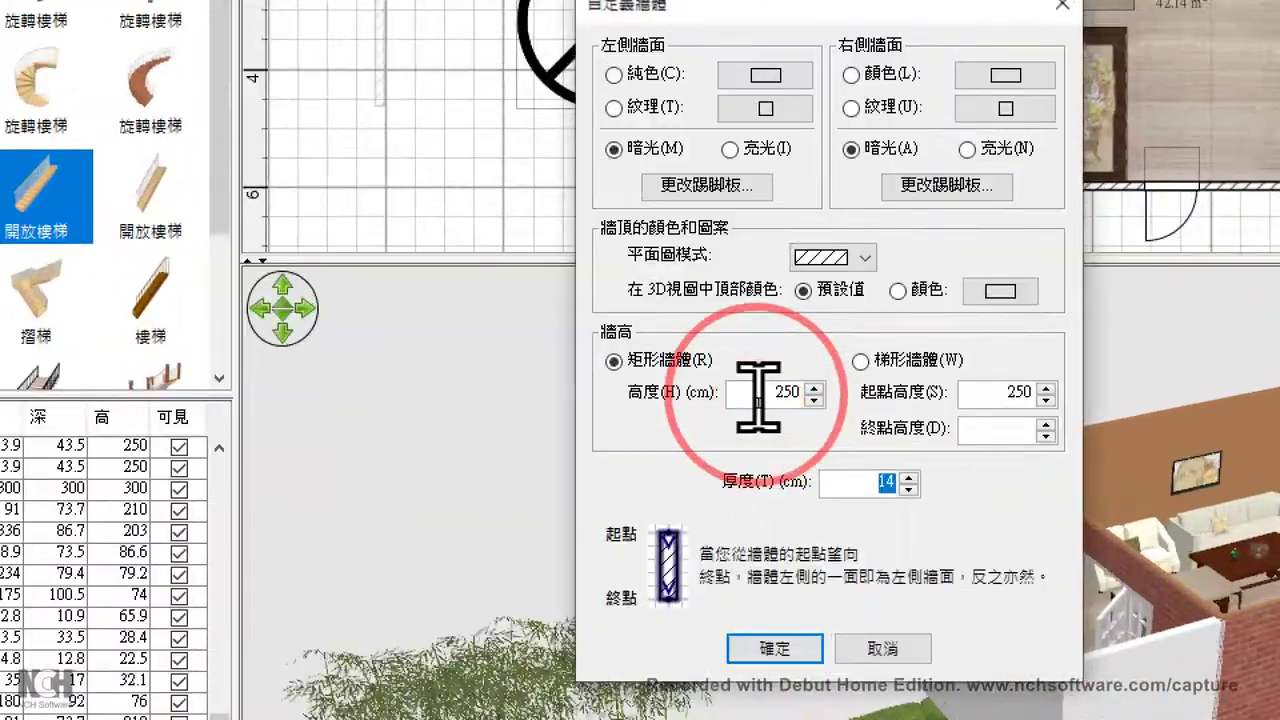
double_click(780, 401)
type("12")
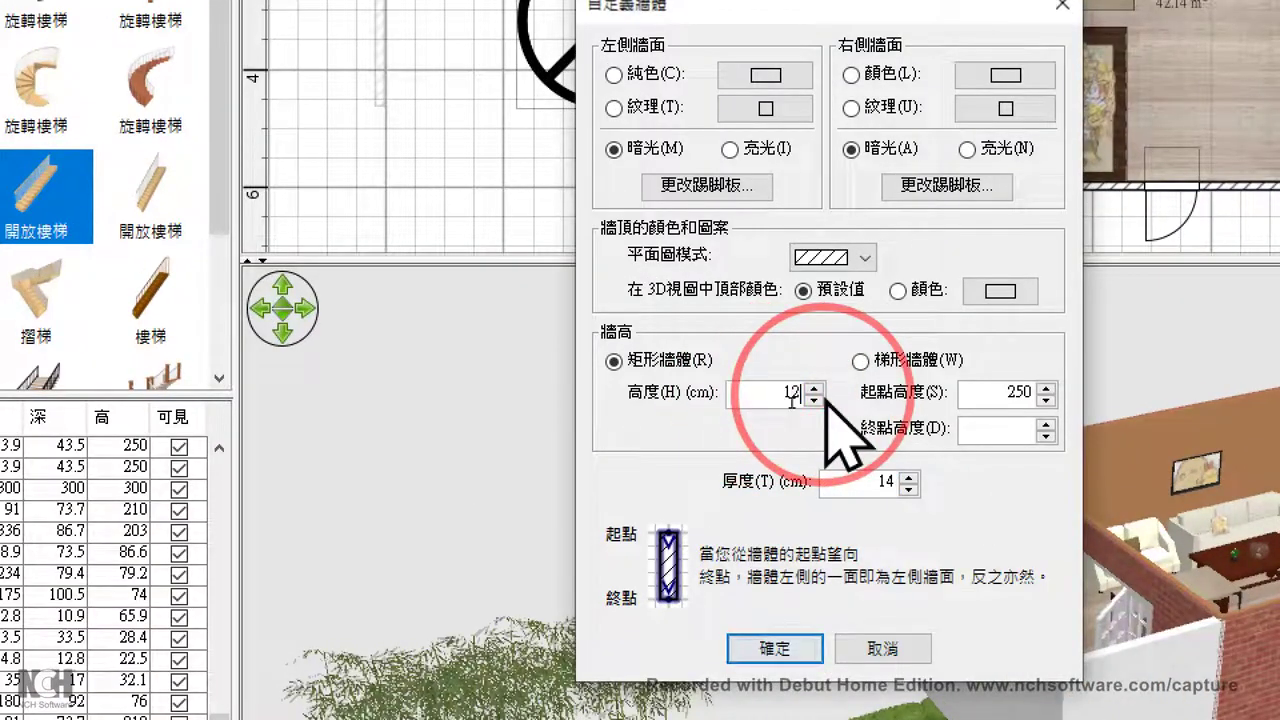
type("0")
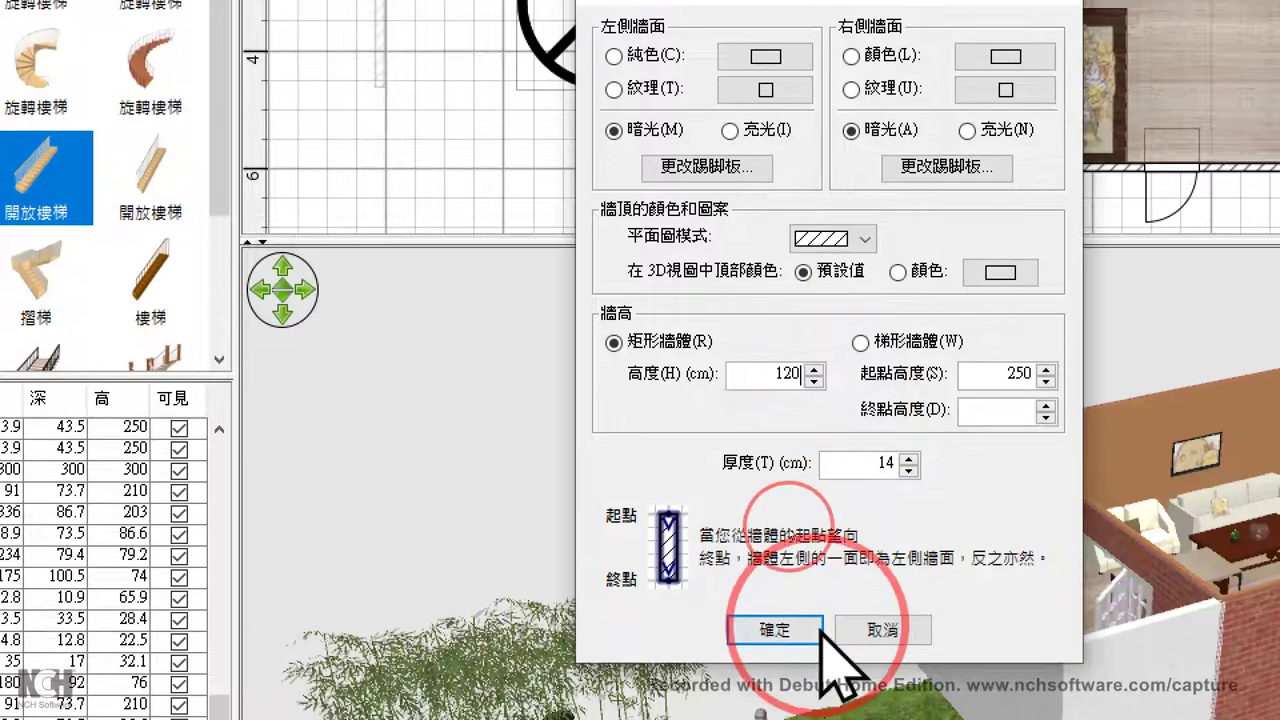
left_click(816, 630)
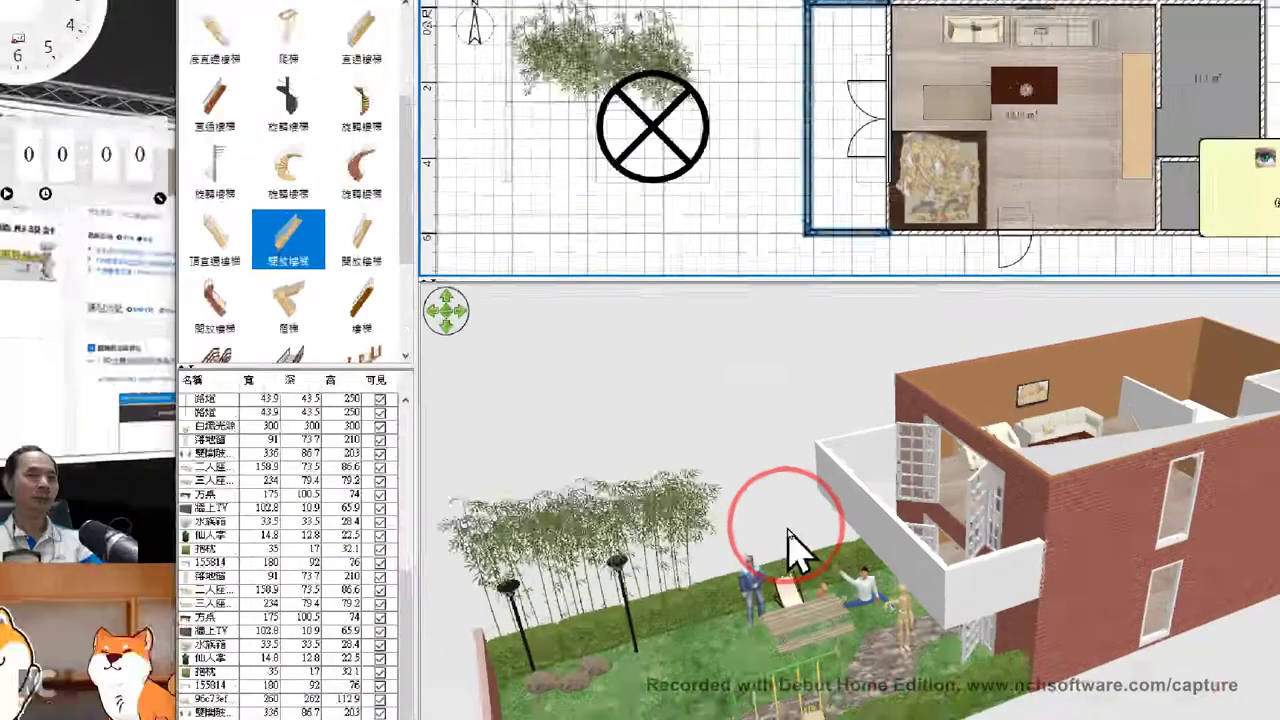
Cancel the running Eyes Relax break (取消休息)
left_click_drag(1028, 602, 1120, 592)
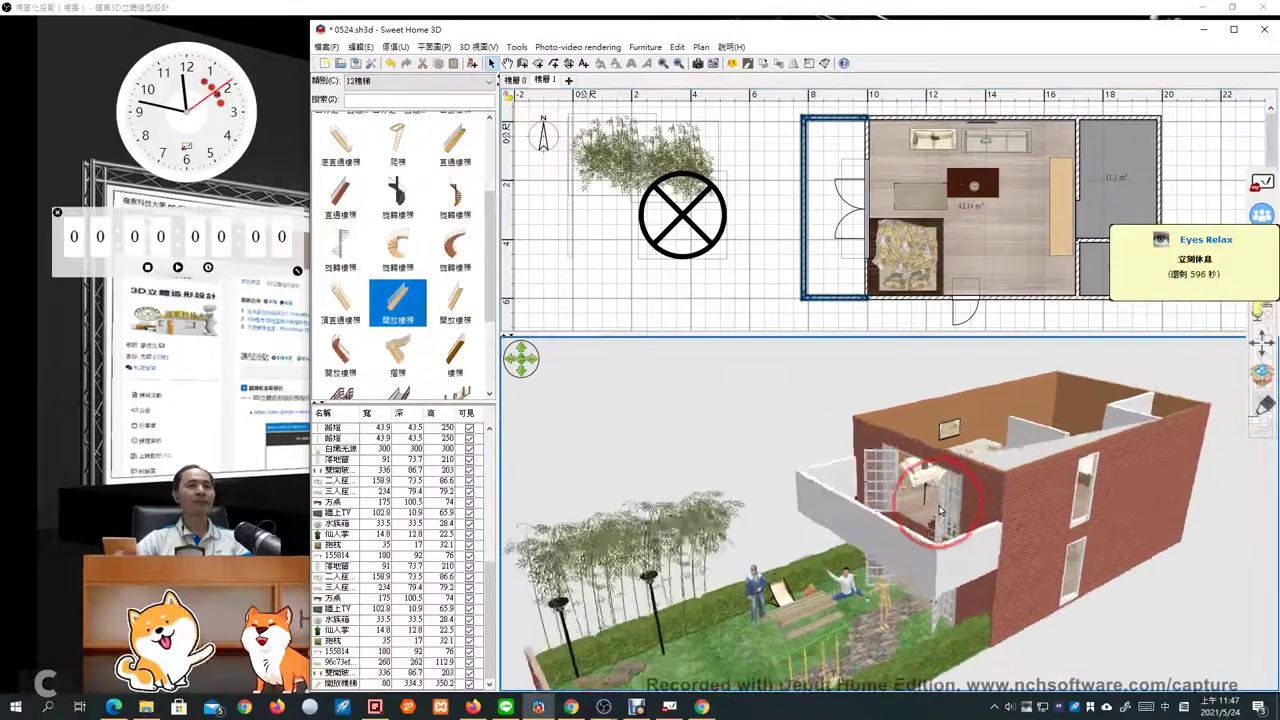
left_click_drag(940, 510, 908, 514)
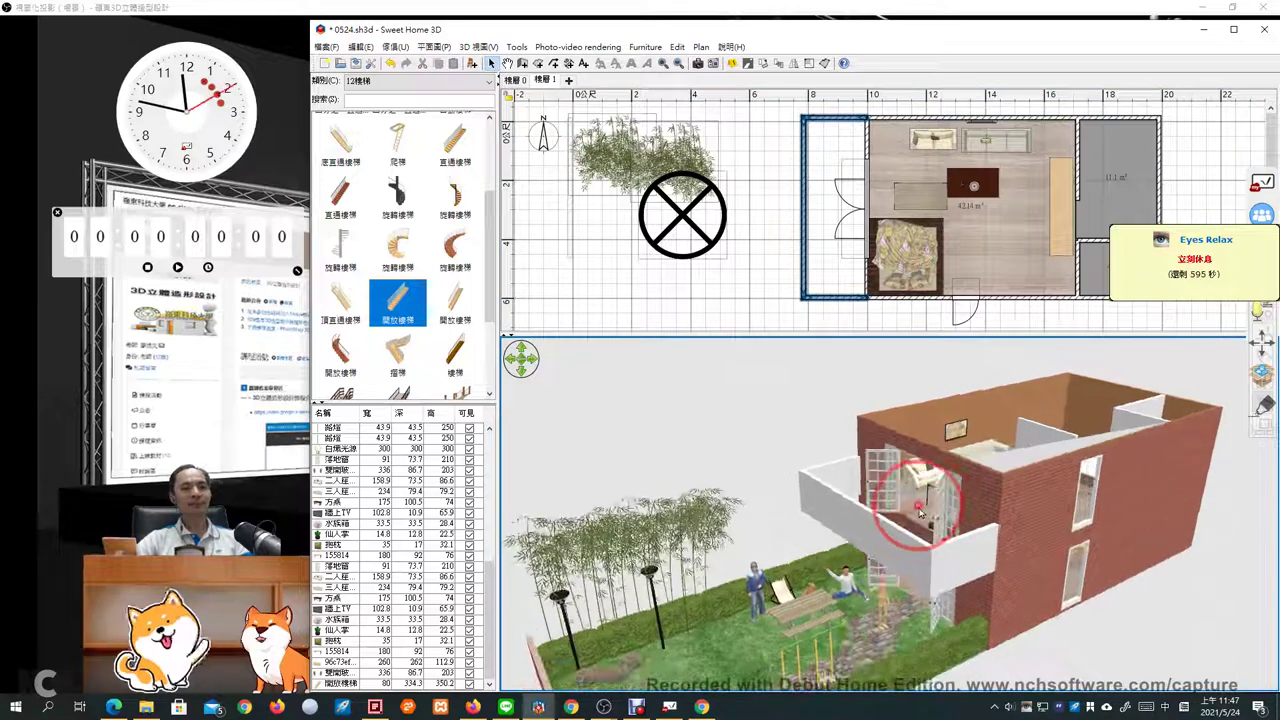
right_click(1028, 706)
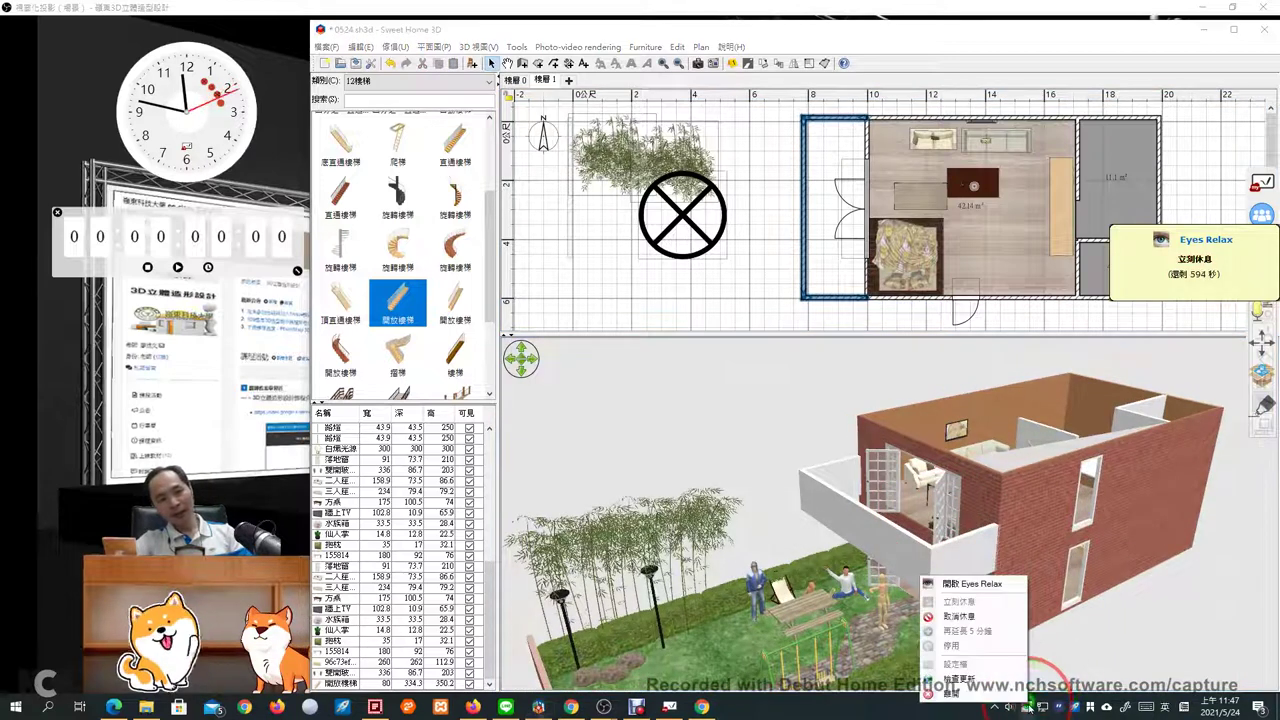
left_click(978, 618)
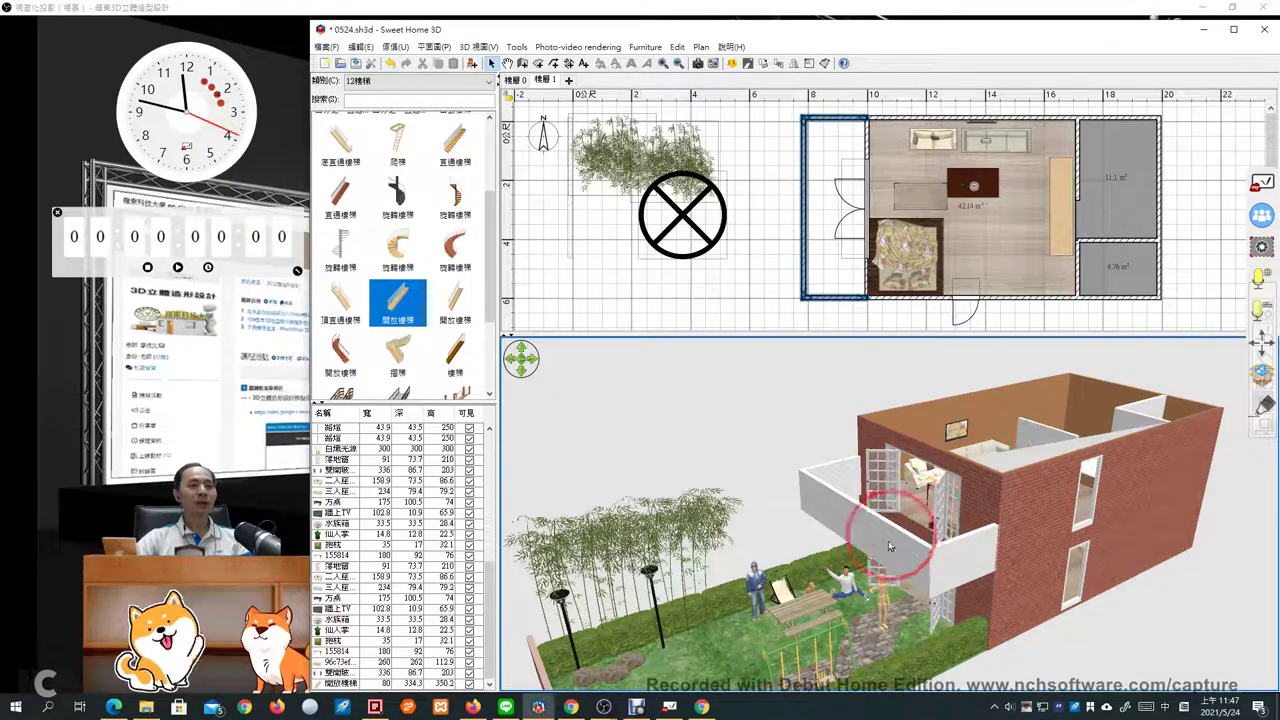
Bend the balcony's long outer wall on level 樓層 1 outward into a shallow arc, away from the house
mouse_move(888, 540)
left_mouse_down()
mouse_move(865, 563)
mouse_move(857, 543)
mouse_move(890, 532)
left_mouse_up()
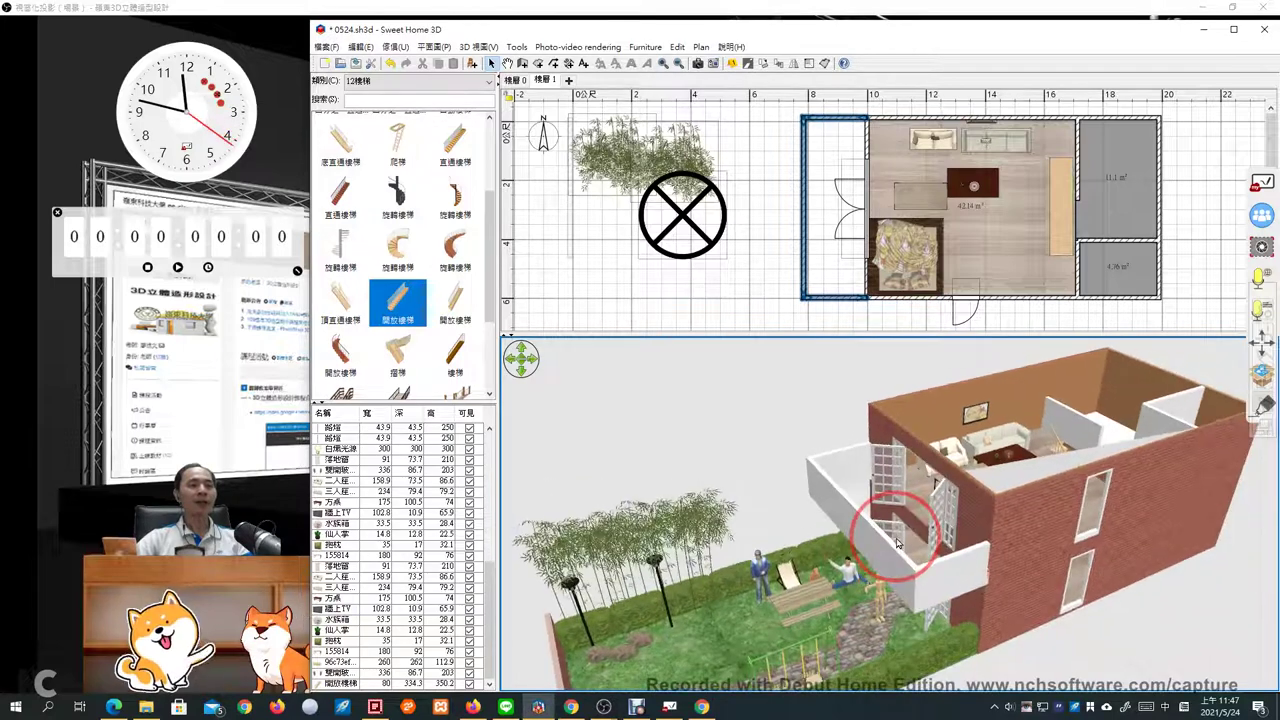
left_click(771, 230)
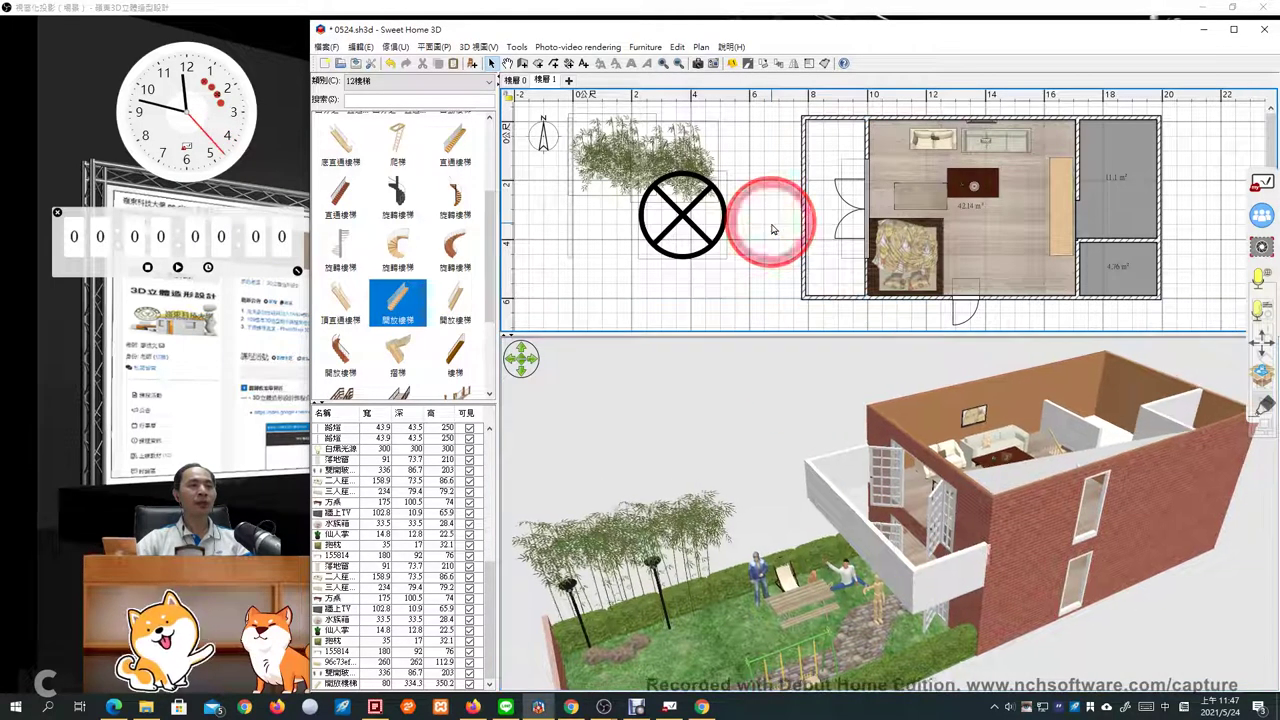
left_click(803, 213)
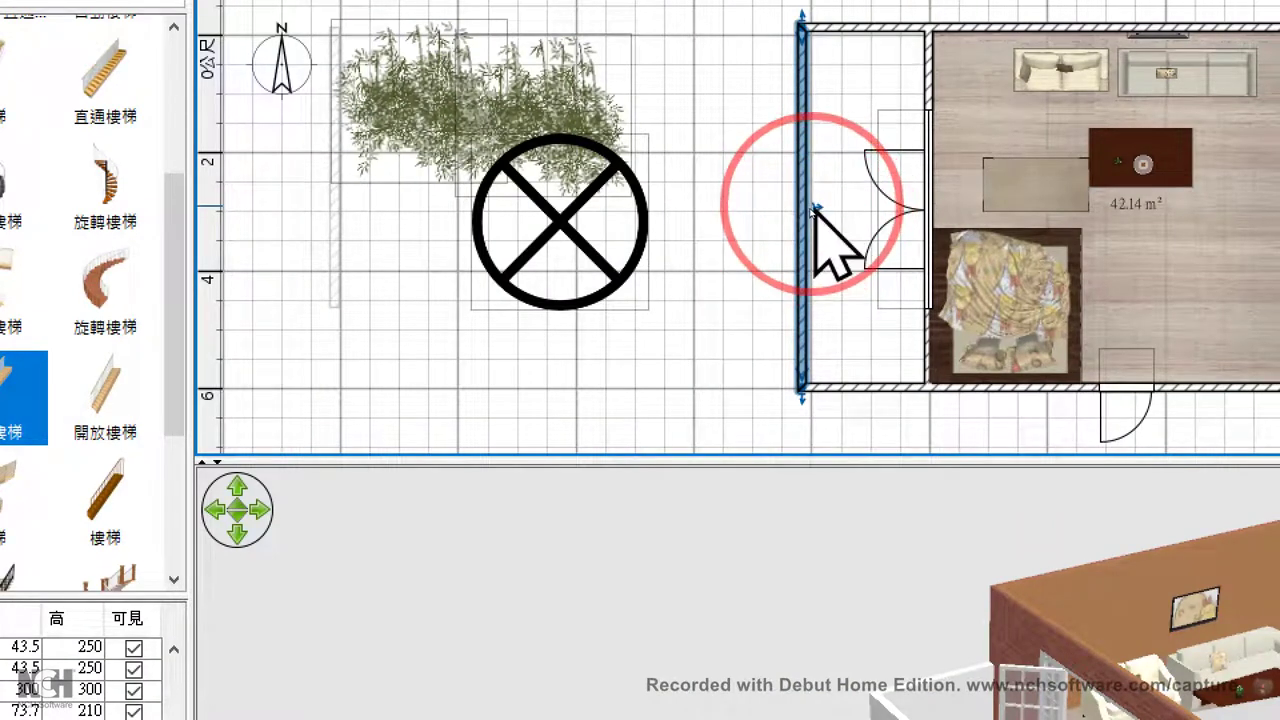
mouse_move(806, 208)
left_mouse_down()
mouse_move(760, 208)
mouse_move(820, 220)
mouse_move(824, 207)
mouse_move(781, 220)
mouse_move(812, 209)
mouse_move(755, 209)
mouse_move(792, 209)
left_mouse_up()
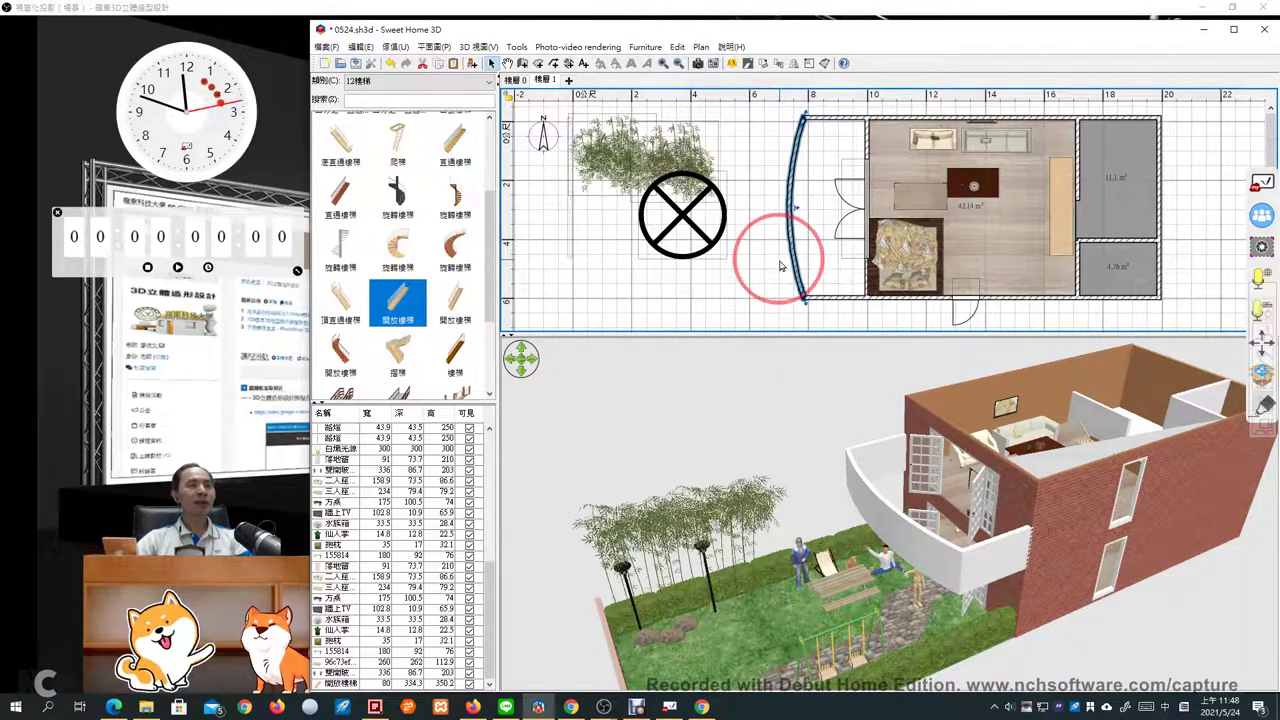
Create a room floor inside the area enclosed by the balcony walls and the double-door wall
left_click(539, 63)
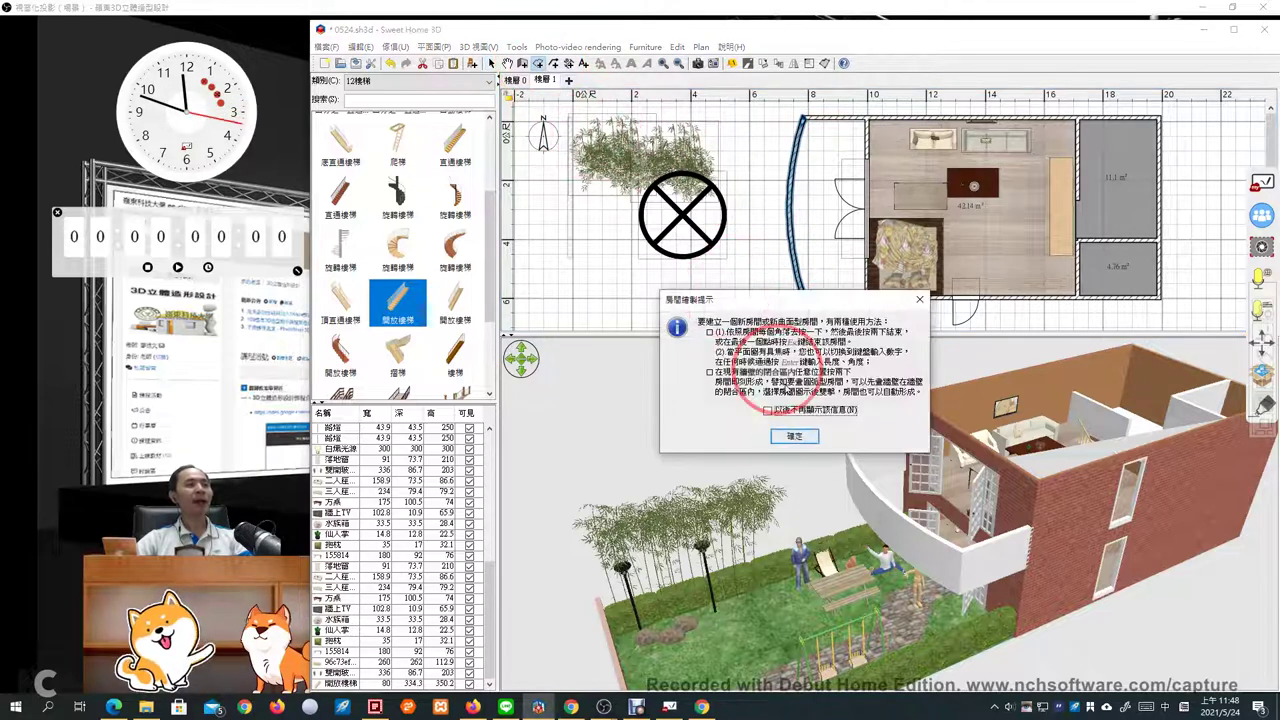
left_click(795, 437)
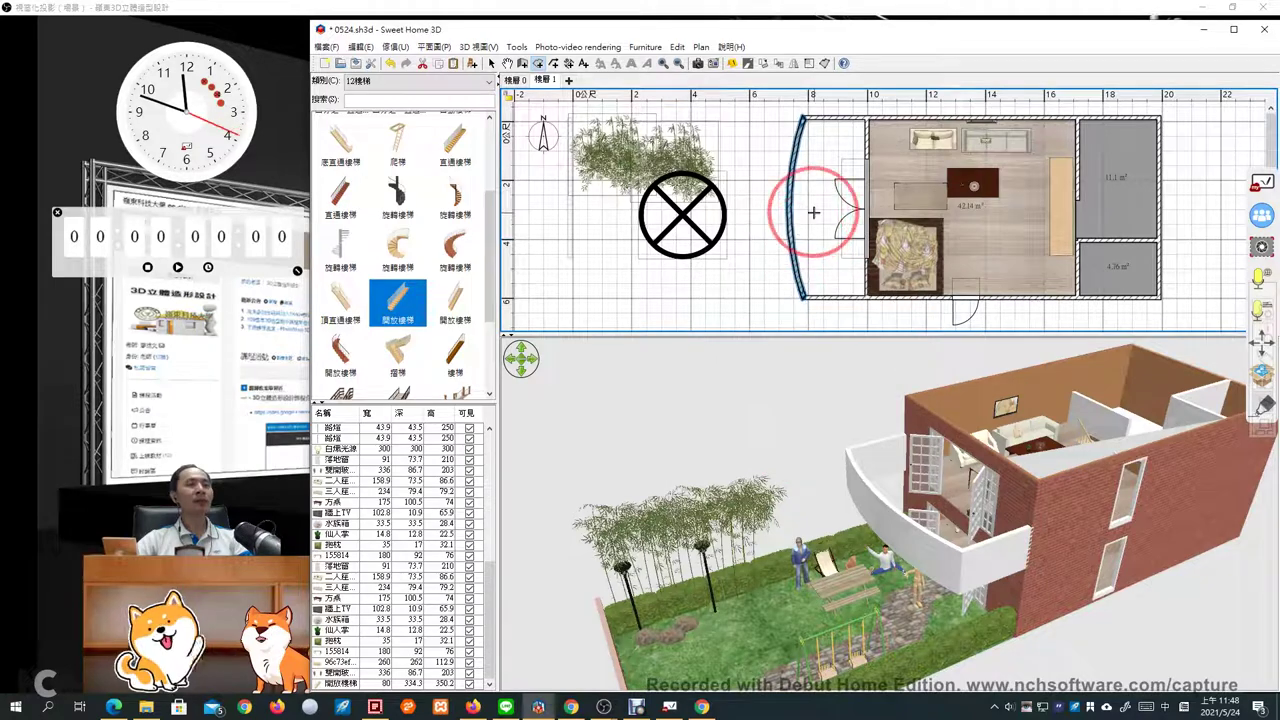
double_click(814, 212)
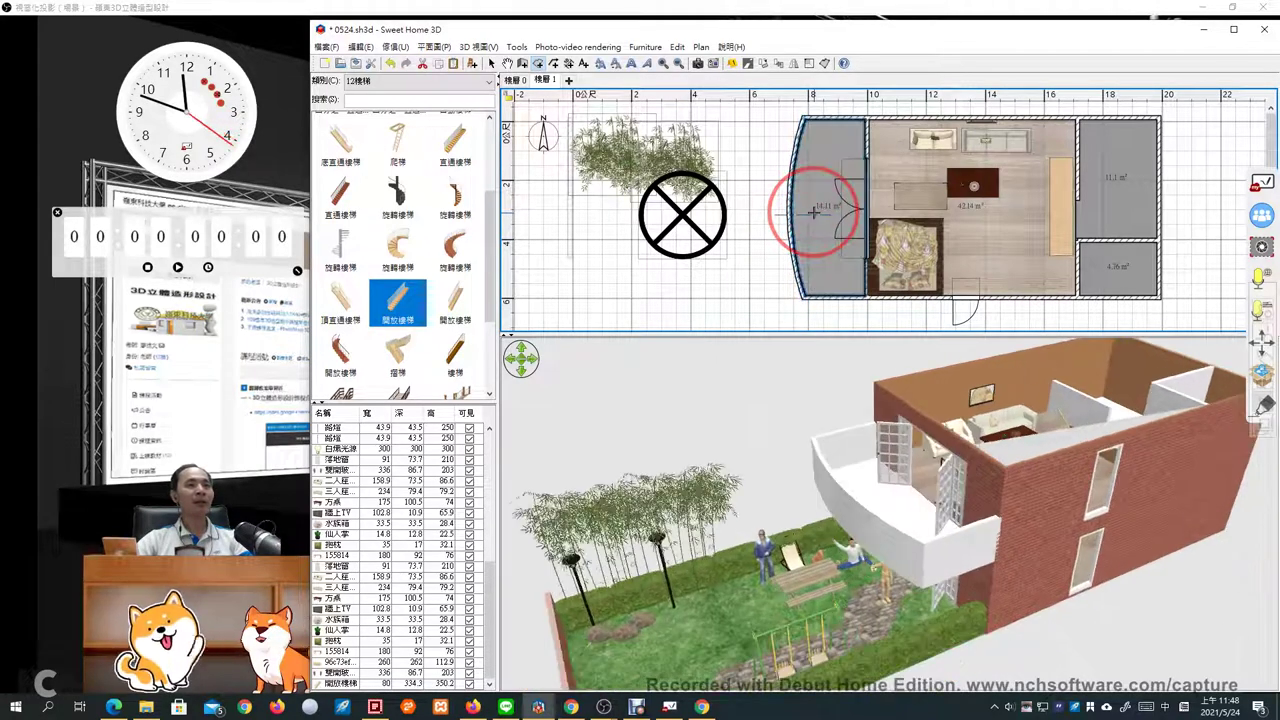
Copy the house's north exterior wall on level 樓層 1 and paste its style (貼上式樣) onto the three balcony walls
mouse_move(863, 492)
left_mouse_down()
mouse_move(771, 491)
mouse_move(880, 504)
left_mouse_up()
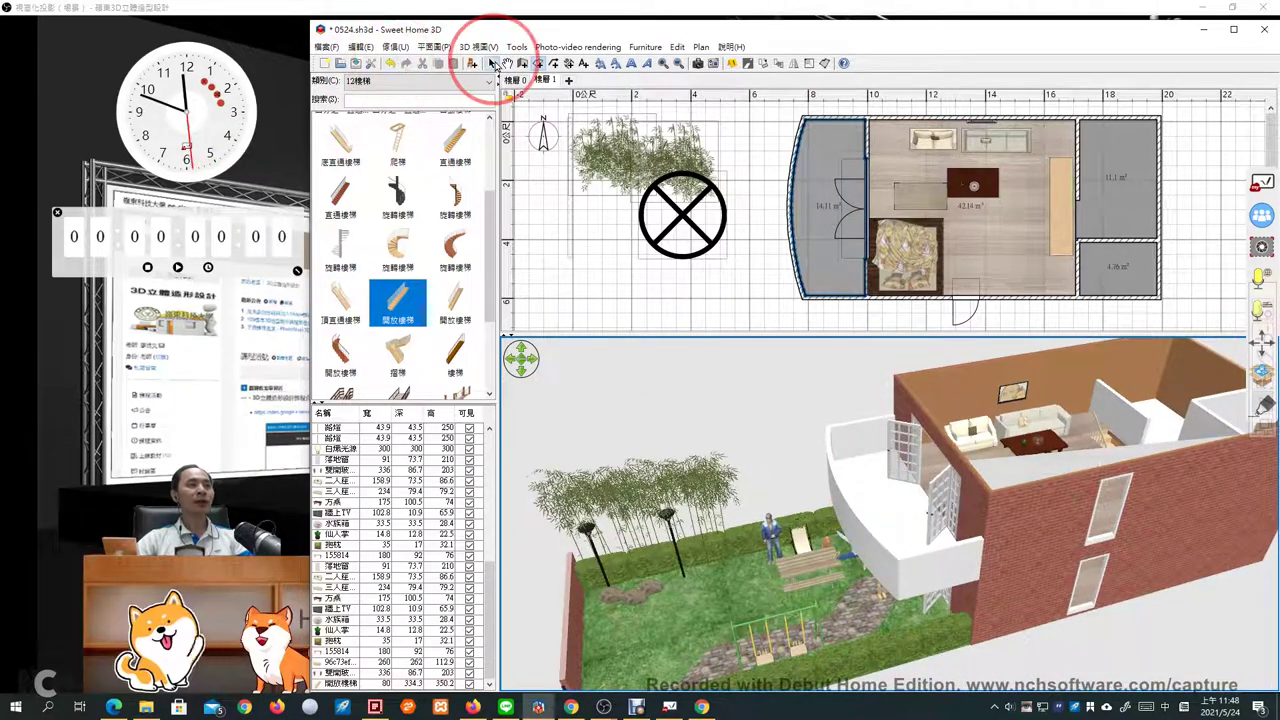
left_click(900, 120)
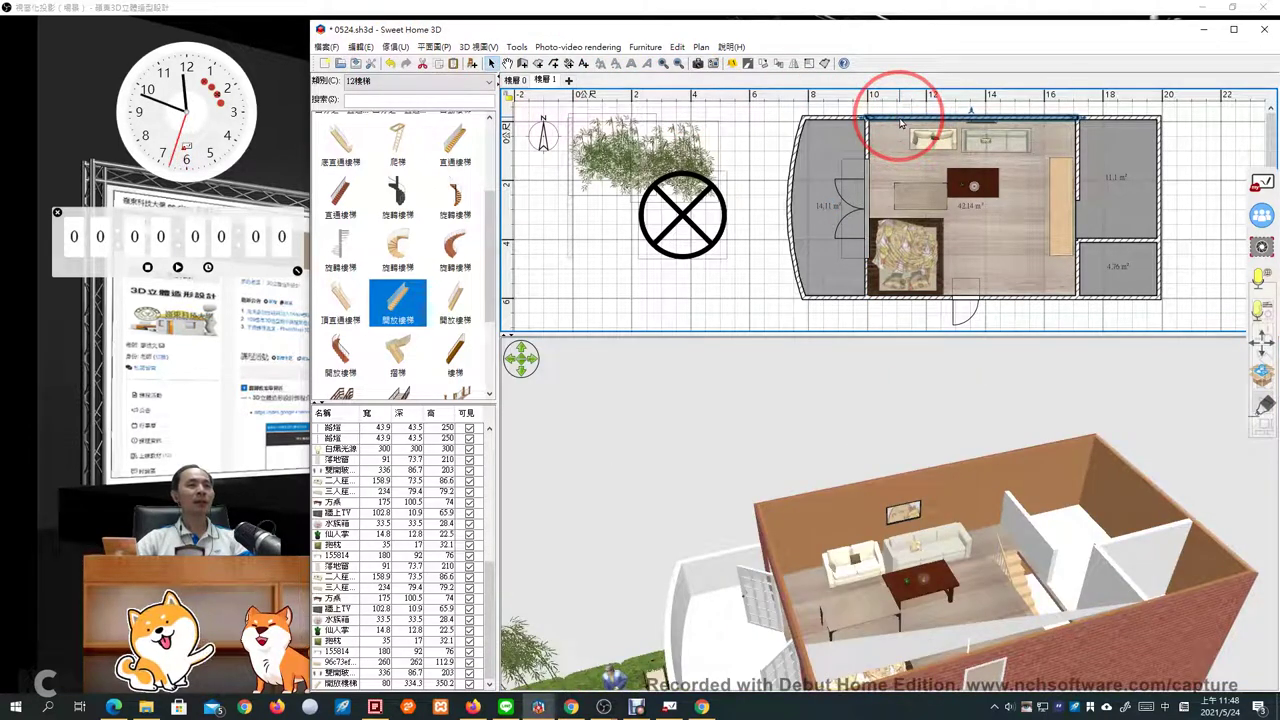
right_click(900, 120)
left_click(843, 137)
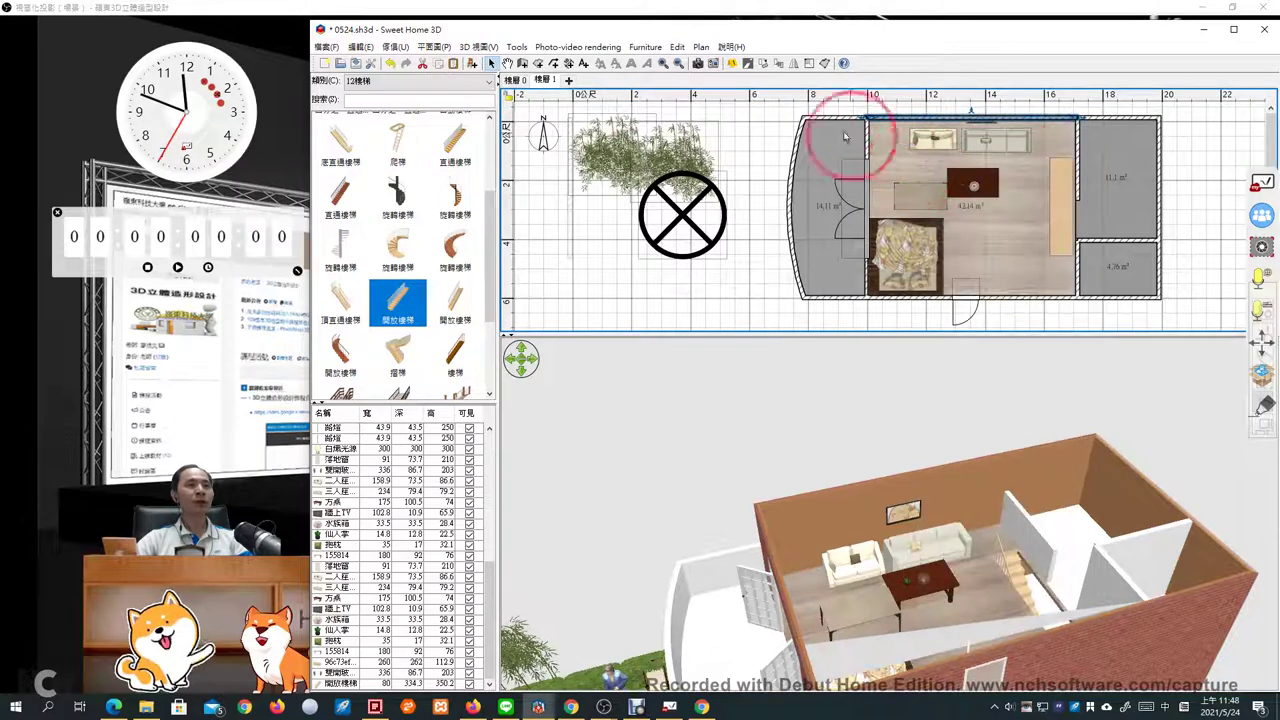
left_click(828, 118)
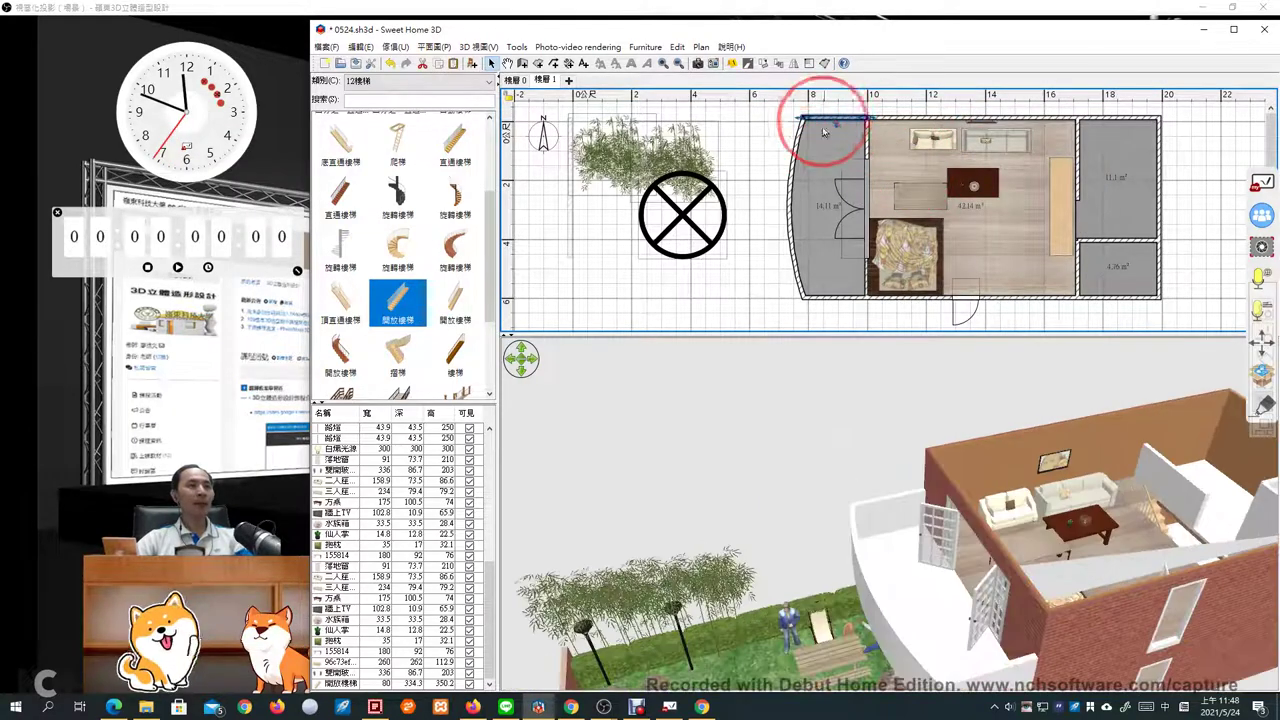
left_click(795, 175)
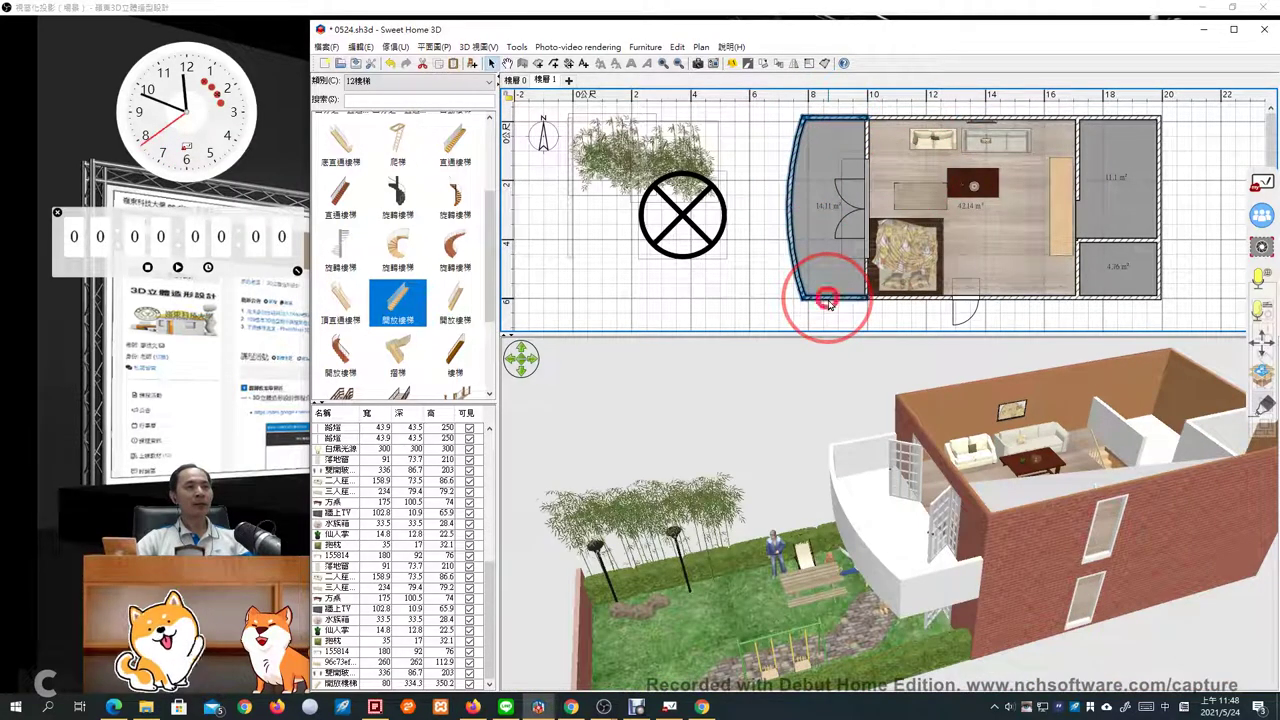
right_click(829, 305)
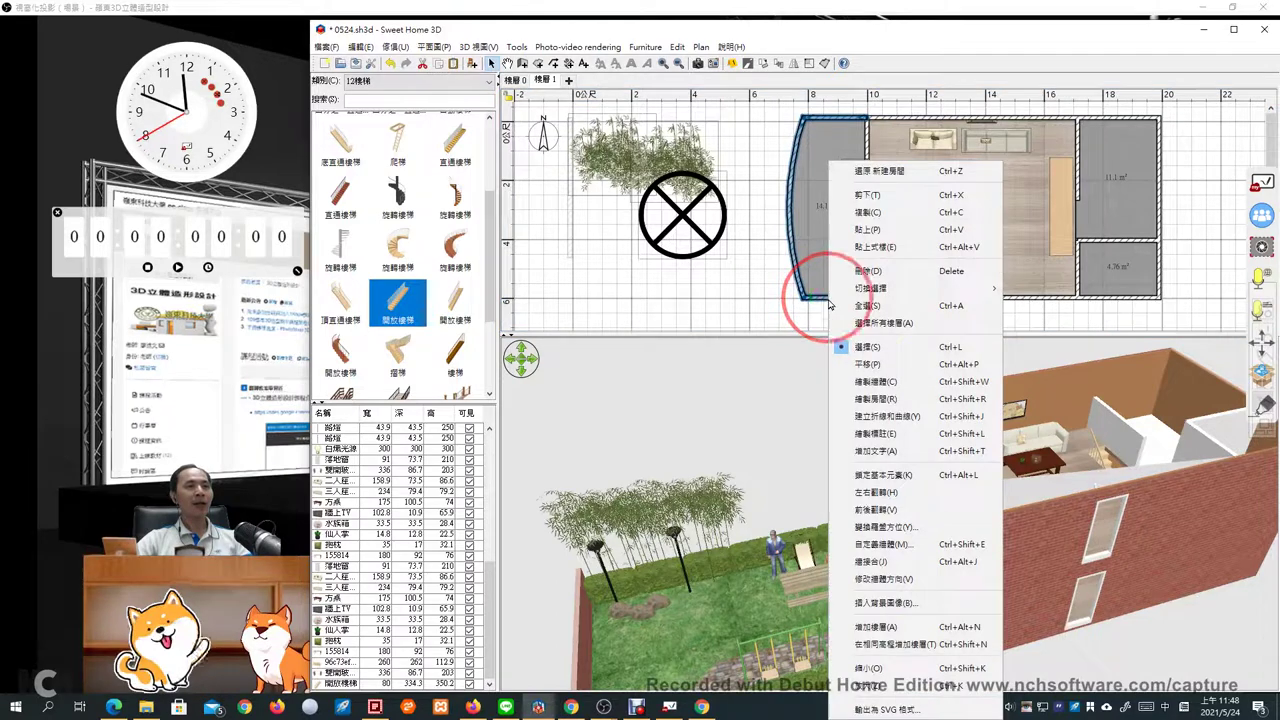
left_click(857, 249)
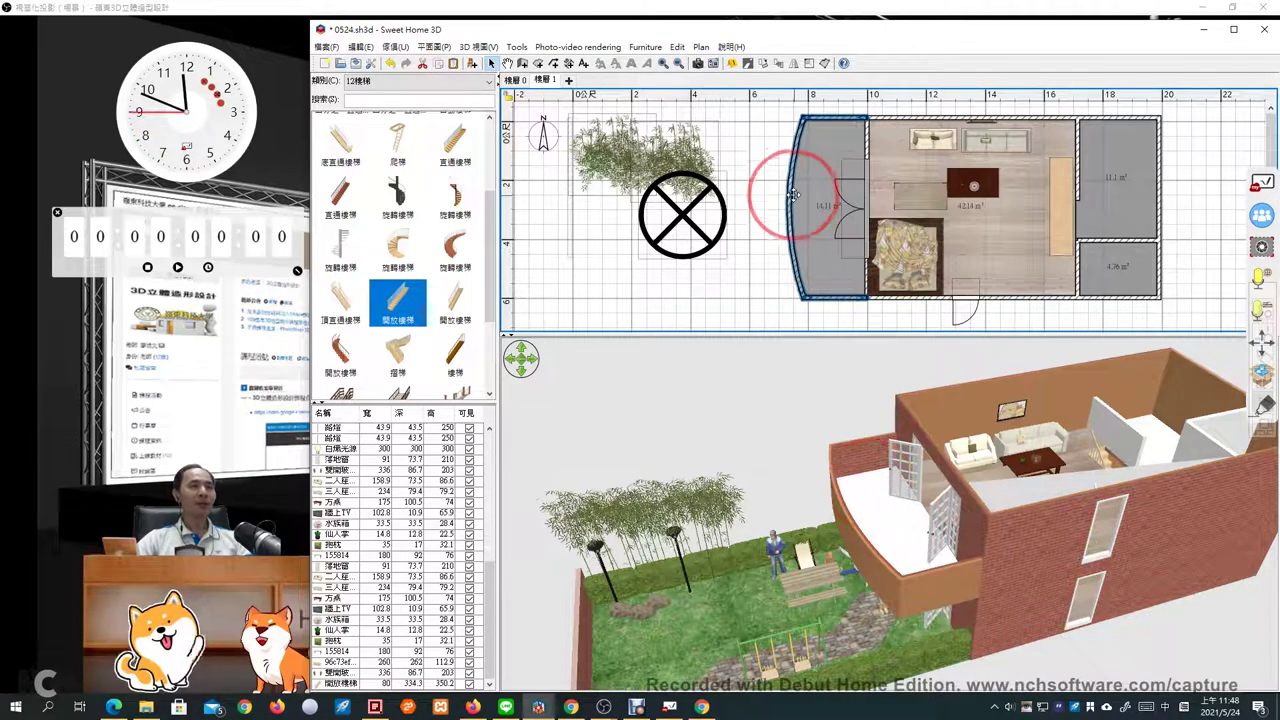
On the balcony's north side wall, confirm the red-brick texture for the left face and apply red brick to the right face (右側牆面)
double_click(818, 116)
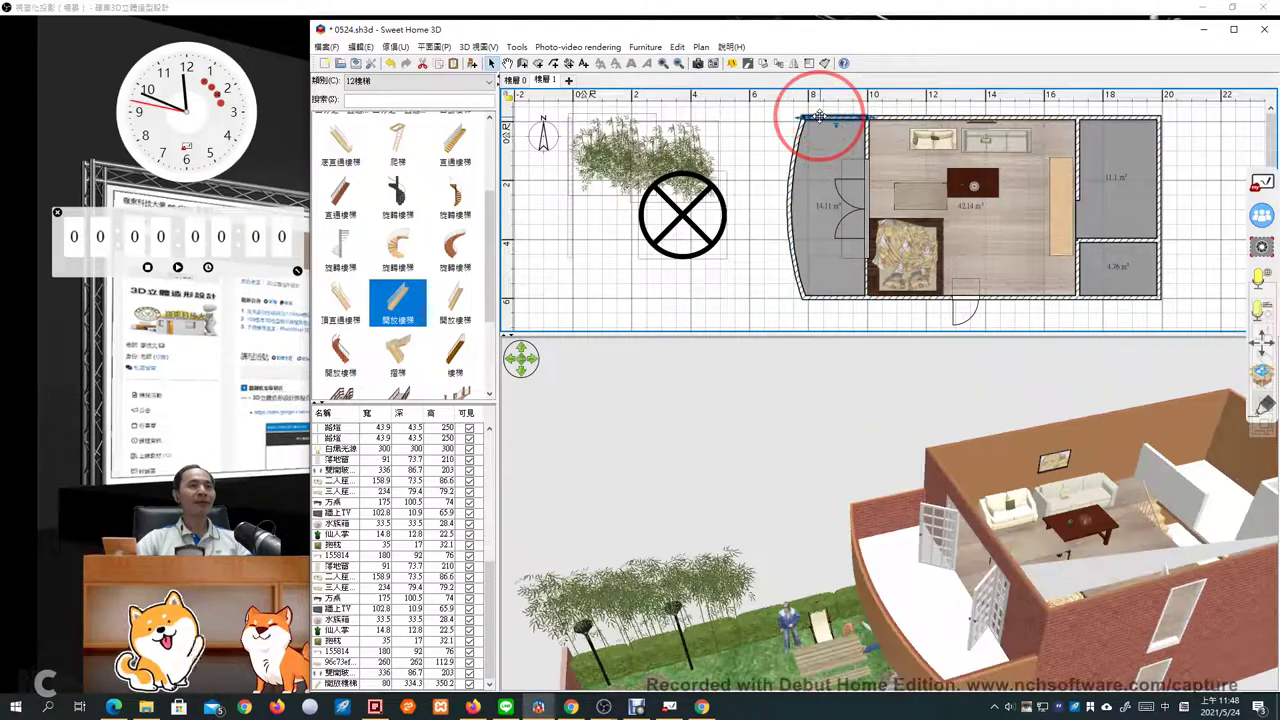
left_click(763, 303)
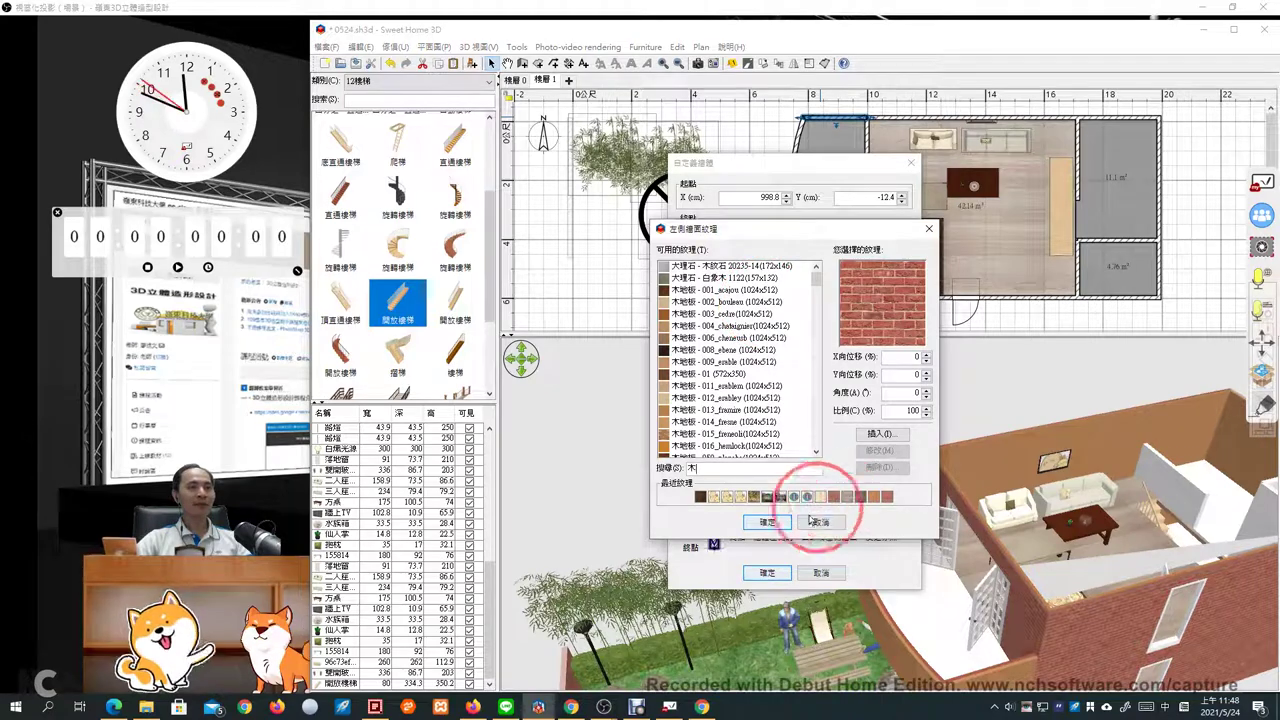
left_click(766, 521)
left_click(766, 572)
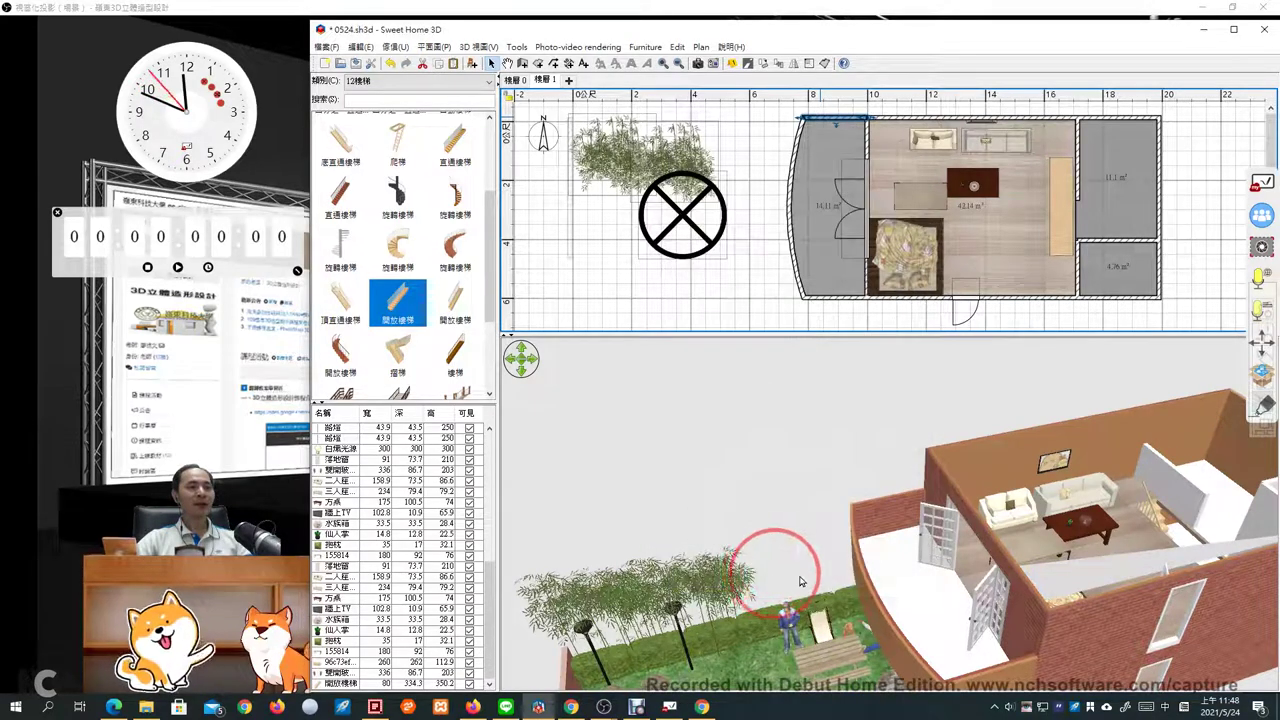
left_click_drag(766, 557, 795, 350)
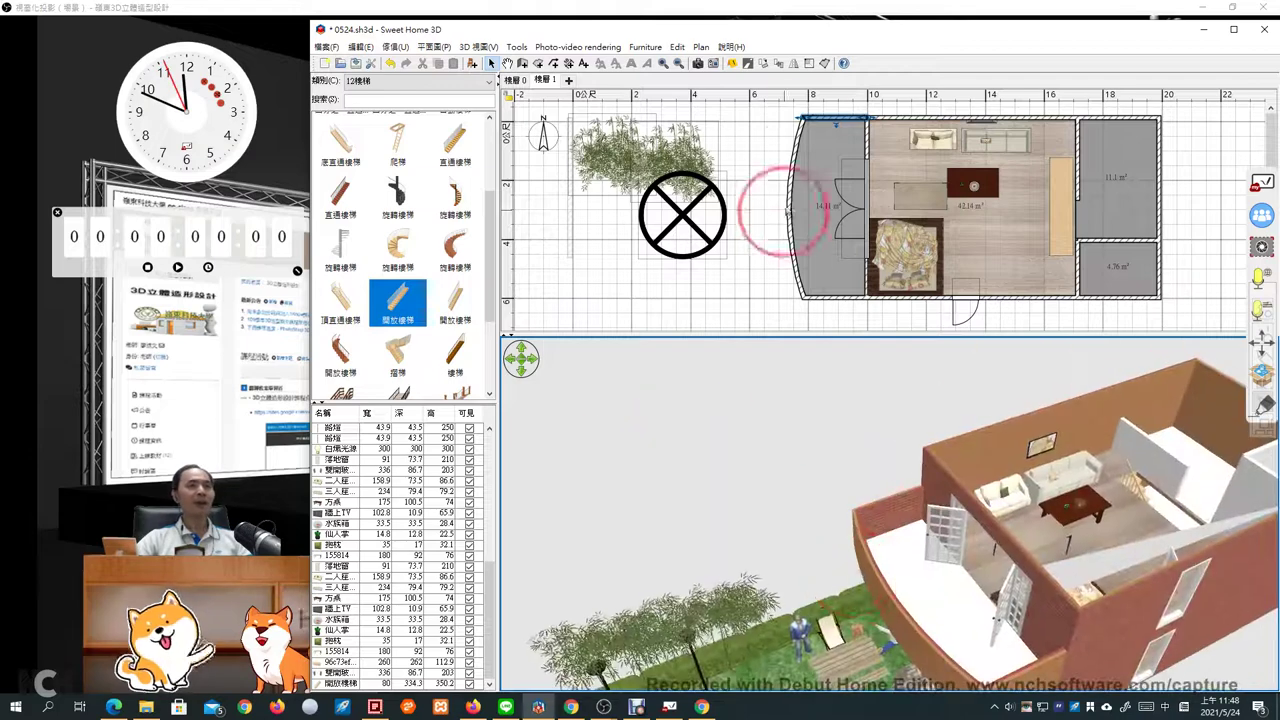
double_click(814, 119)
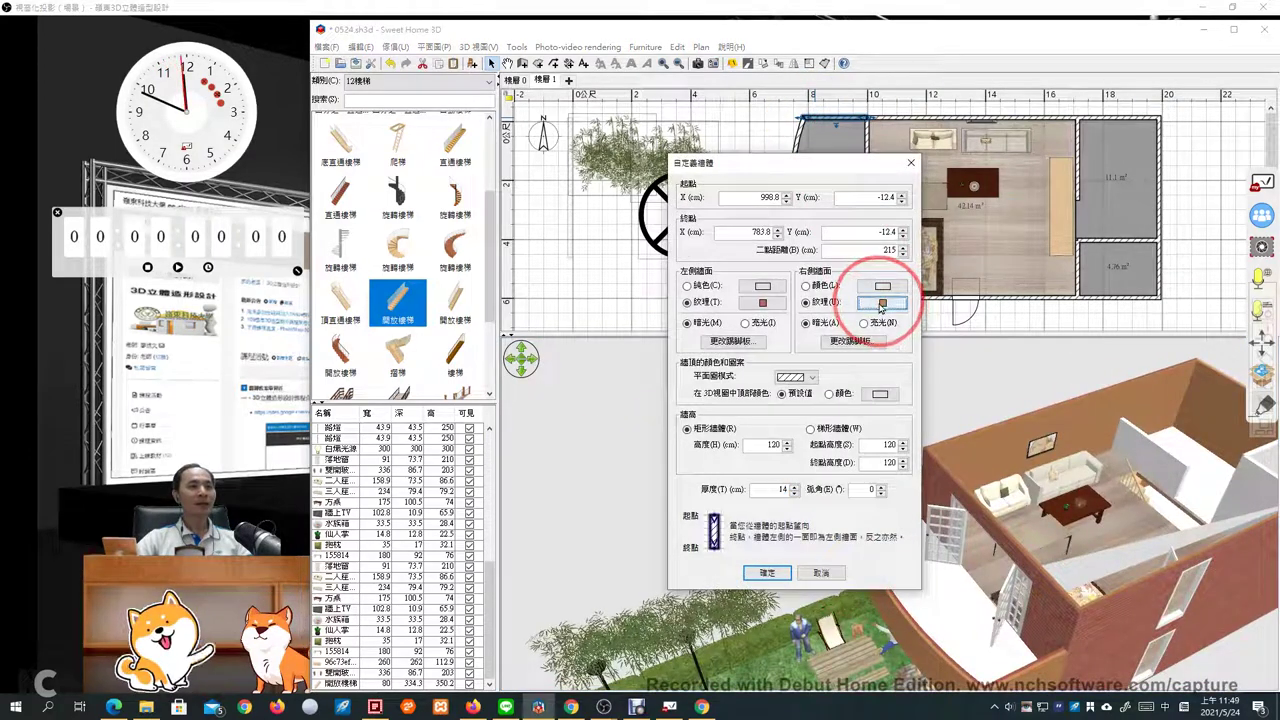
left_click(882, 303)
left_click(700, 497)
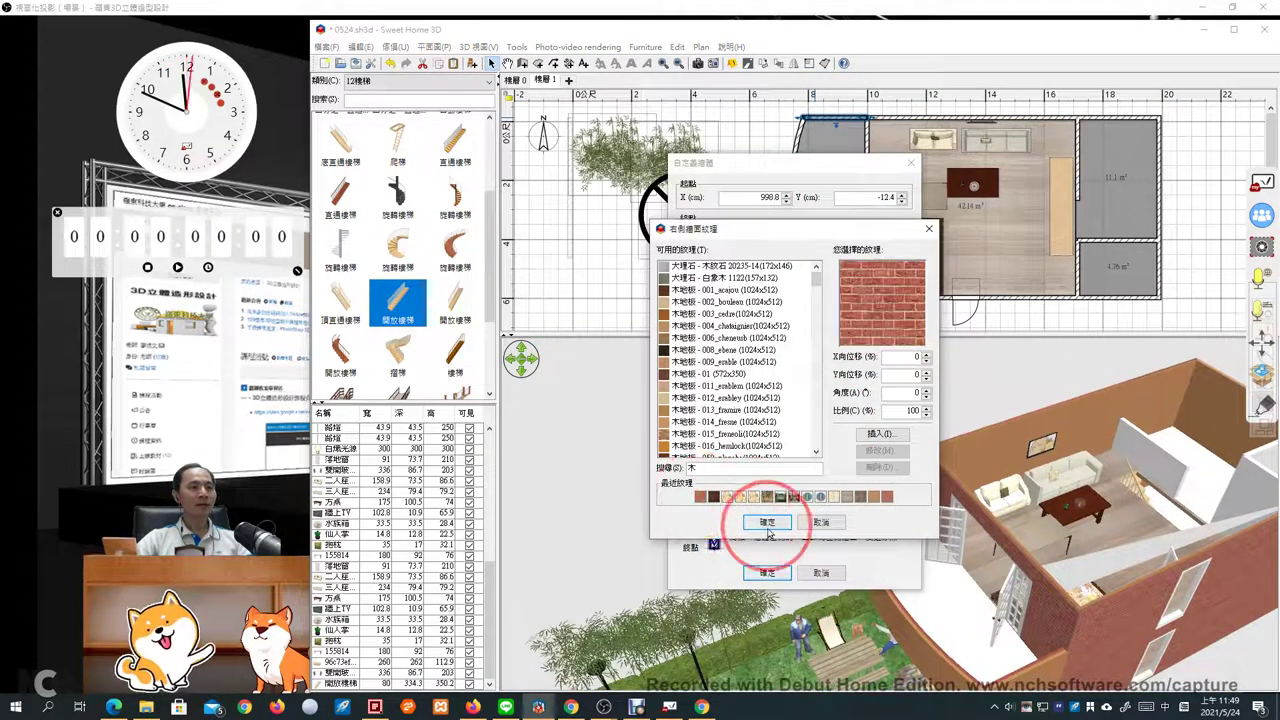
left_click(766, 522)
left_click(766, 572)
left_click_drag(886, 568, 801, 556)
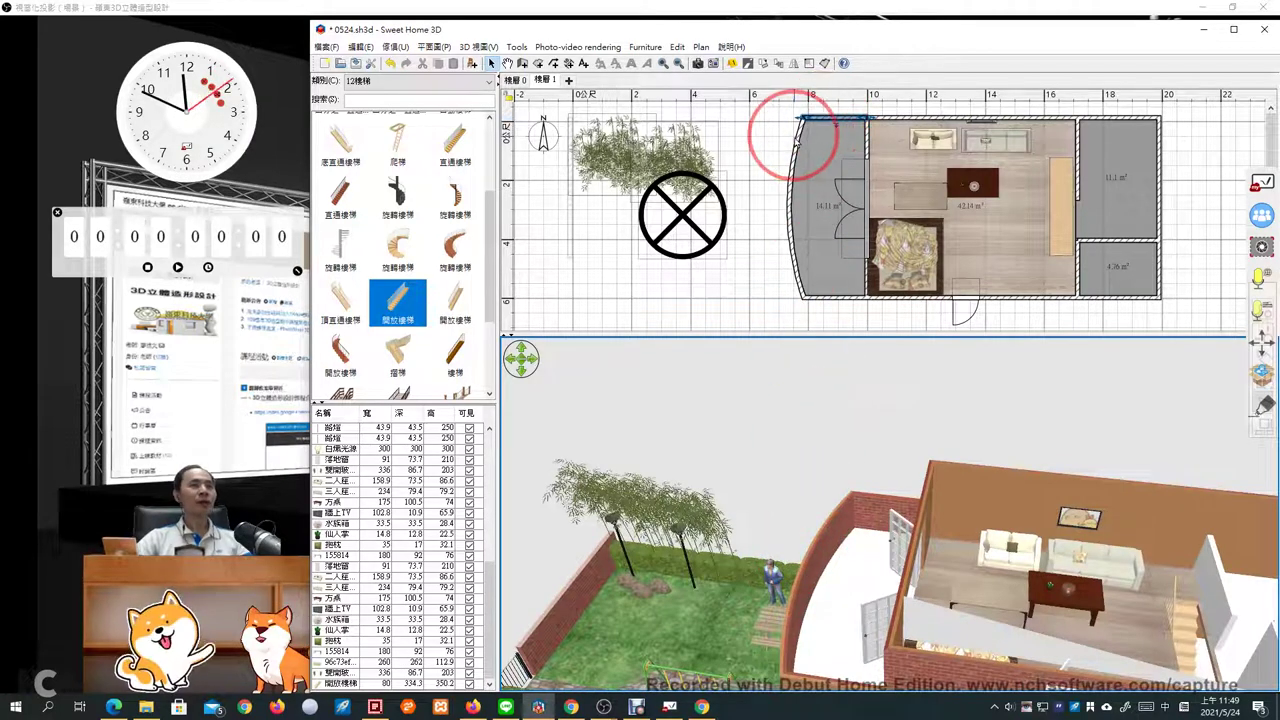
Paste the copied wall style (貼上式樣) onto the balcony's curved outer wall on level 樓層 1
left_click(800, 145)
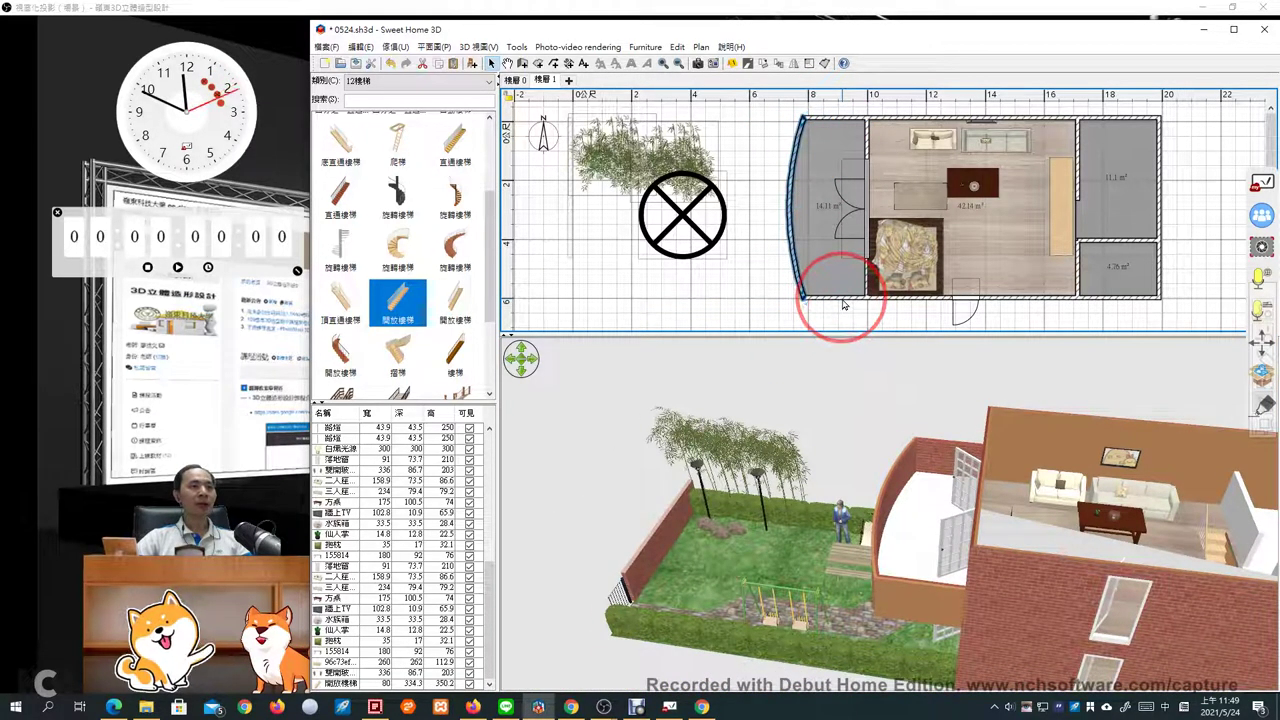
right_click(838, 280)
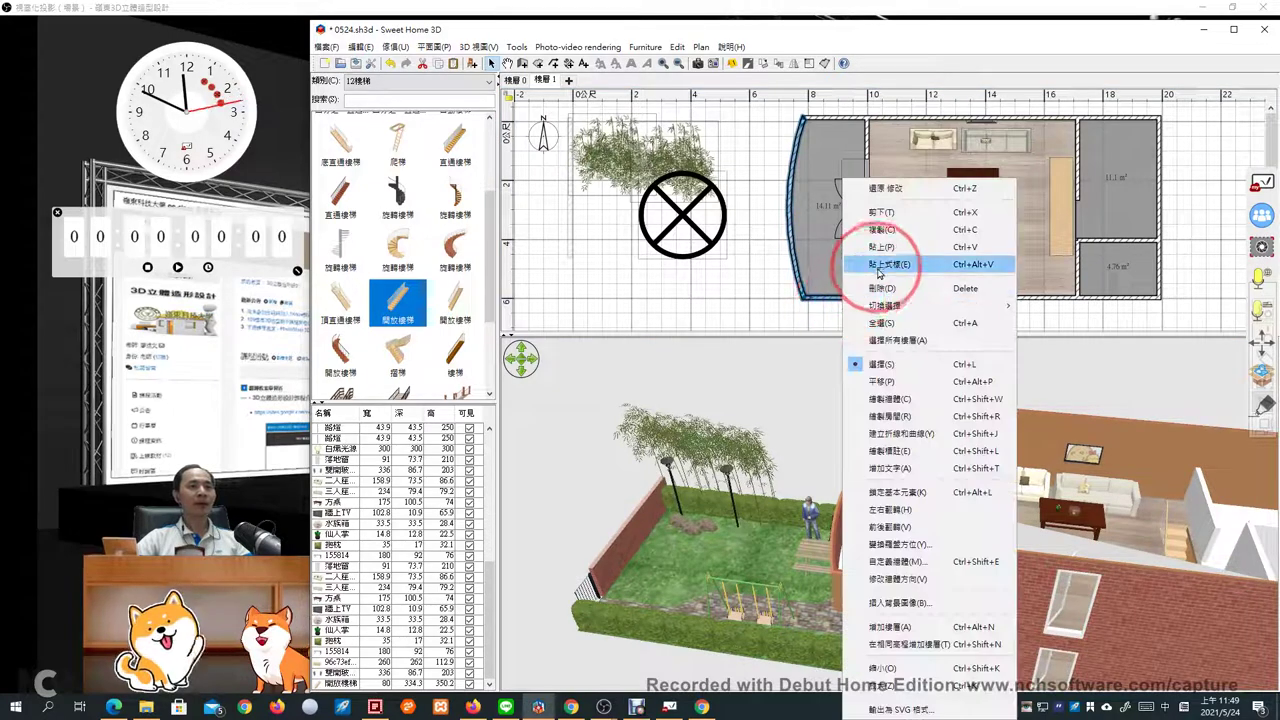
left_click(878, 264)
left_click_drag(857, 528, 914, 458)
Apply the red-brick texture to the right face (右側牆面) of the balcony's curved outer wall
left_click(780, 224)
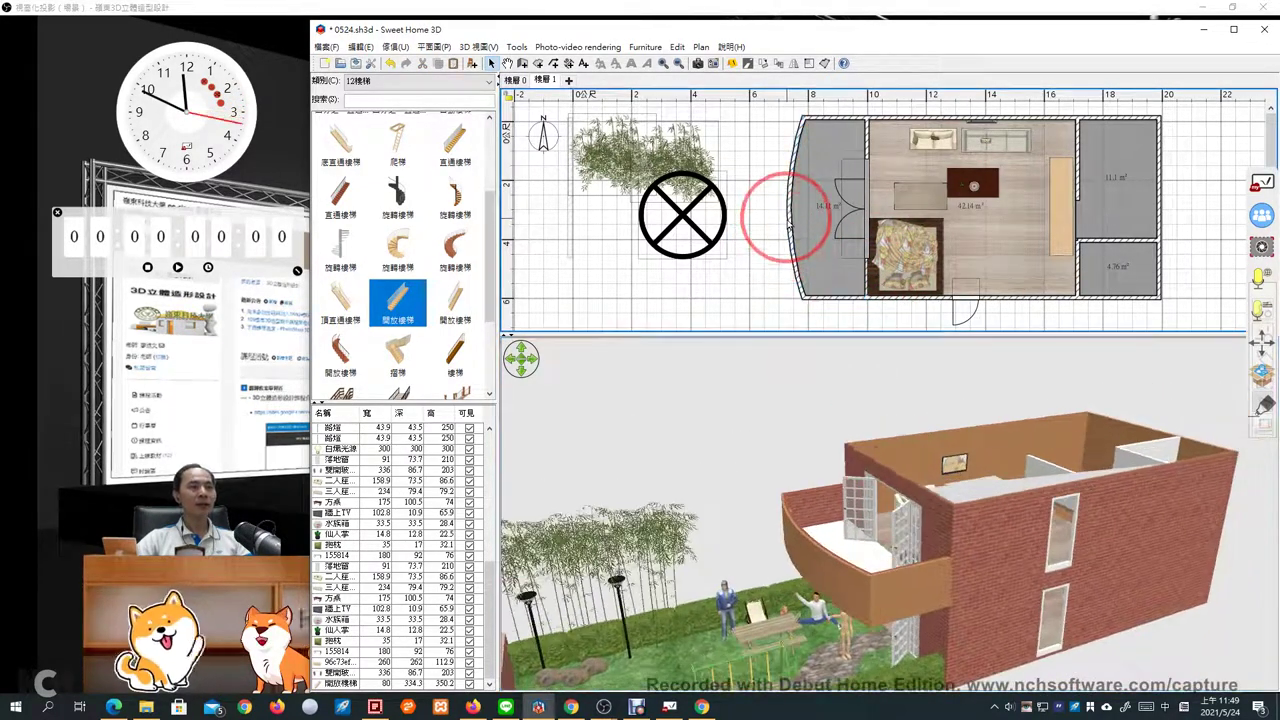
double_click(789, 226)
left_click(882, 304)
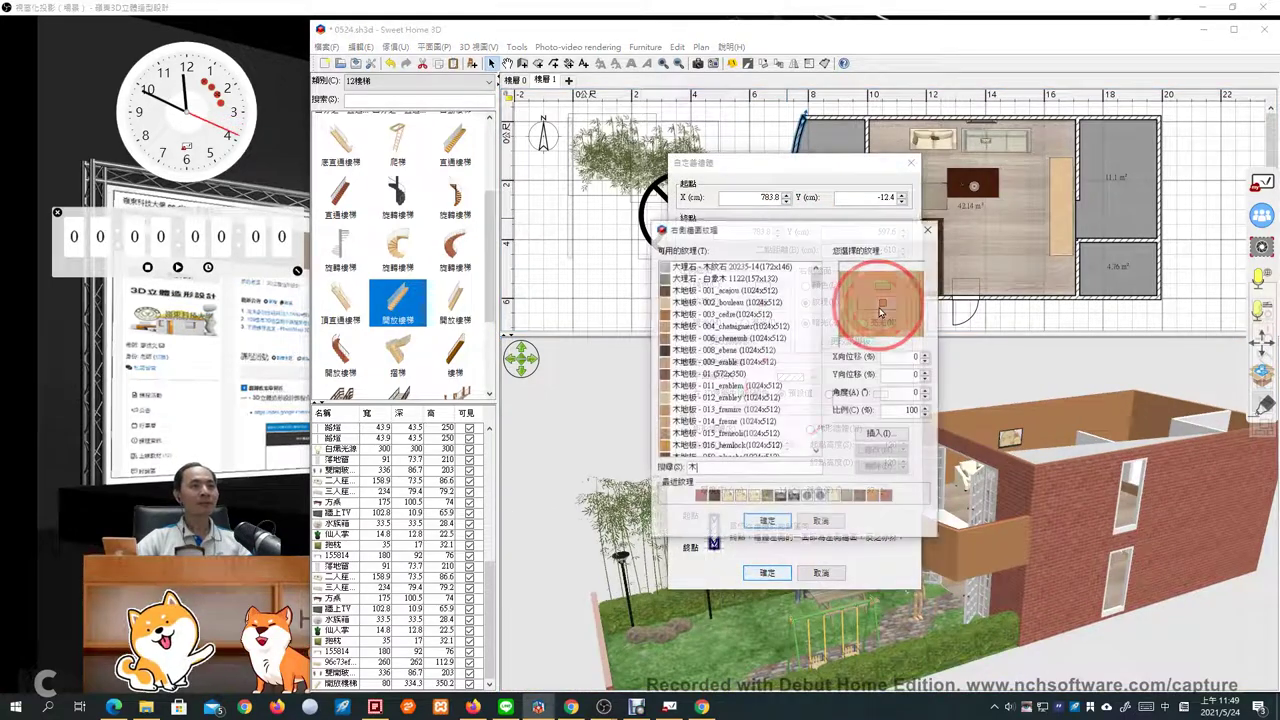
left_click(745, 494)
left_click(767, 521)
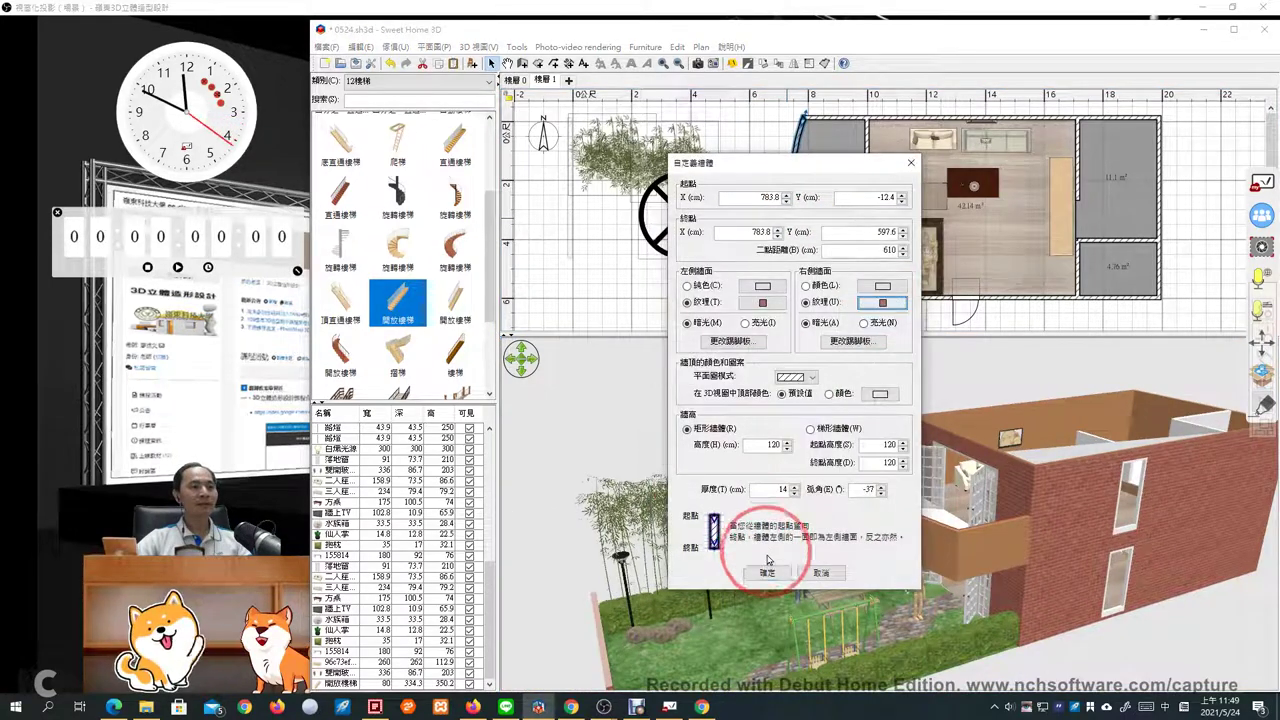
left_click(767, 572)
Apply the red-brick texture to the right face (右側牆面) of the balcony's south side wall
double_click(823, 297)
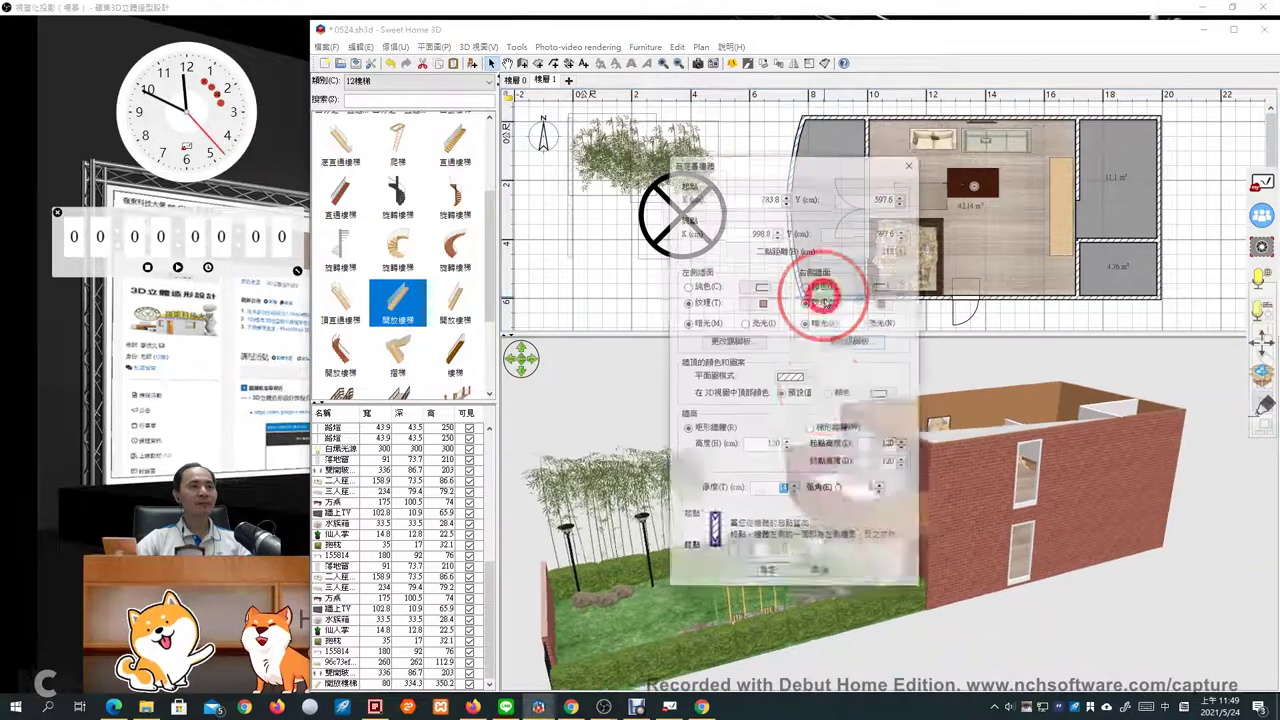
left_click(882, 303)
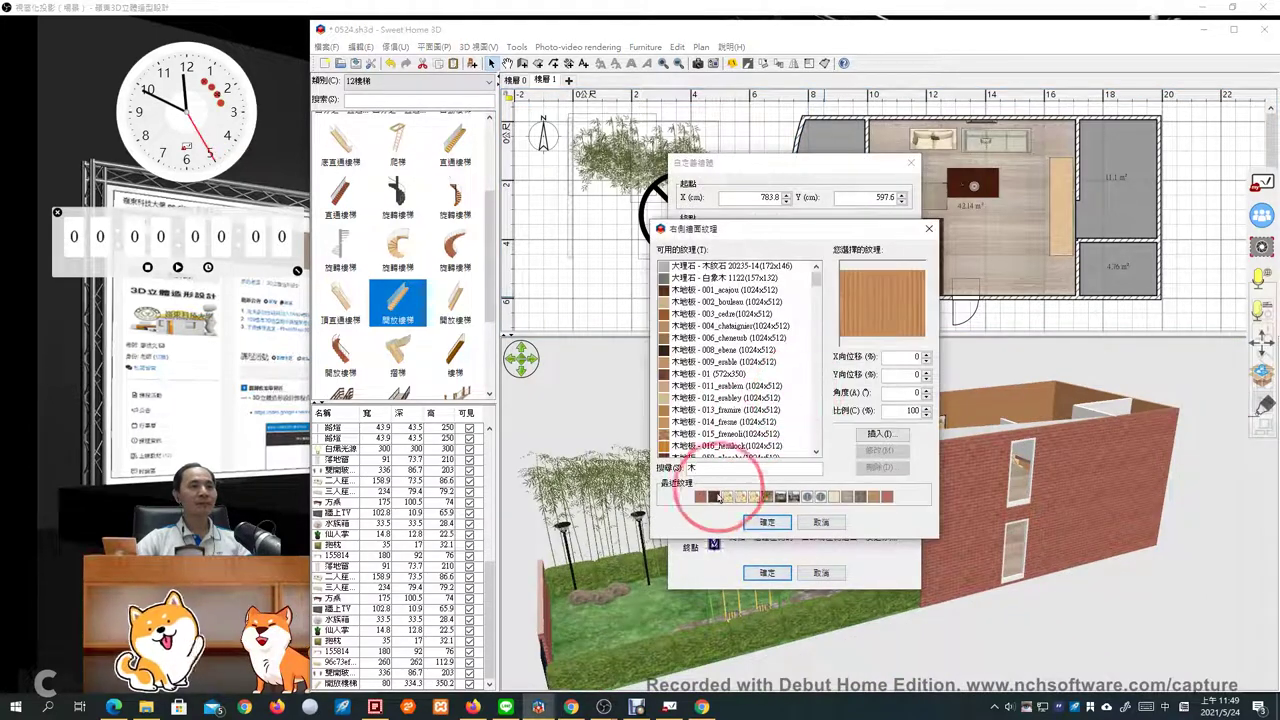
left_click(702, 496)
left_click(767, 521)
left_click(767, 572)
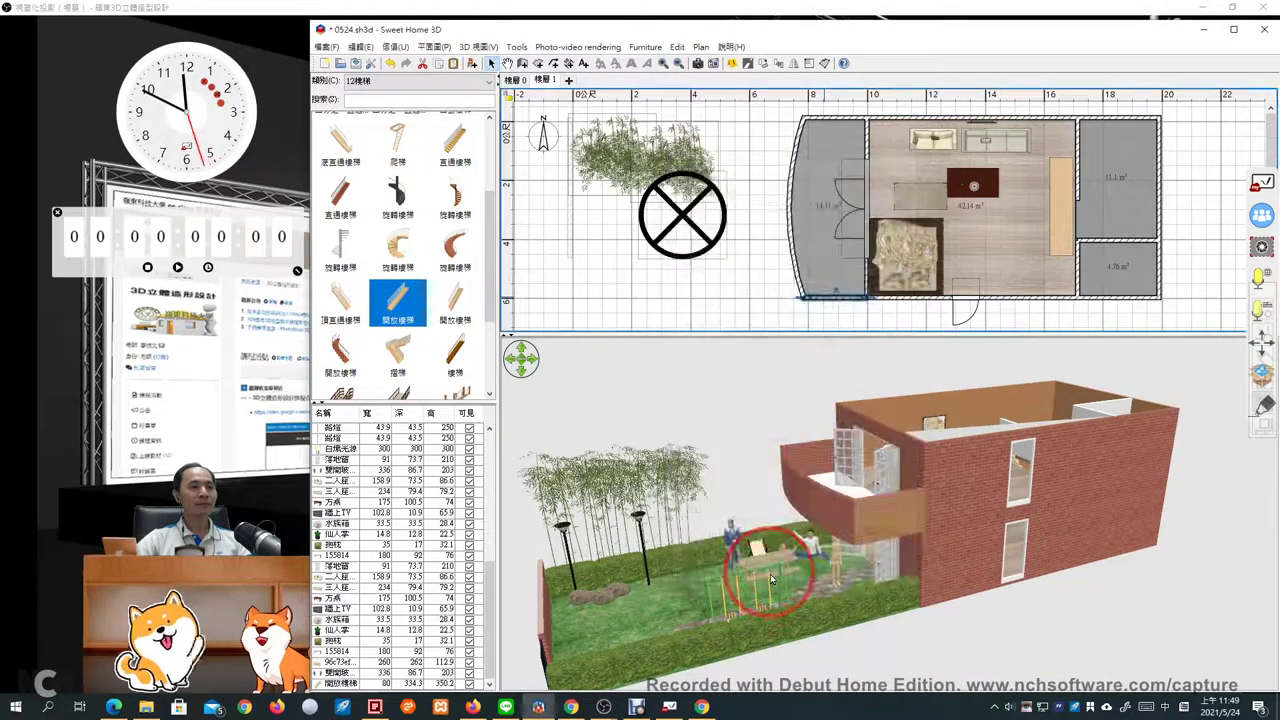
left_click_drag(914, 529, 802, 583)
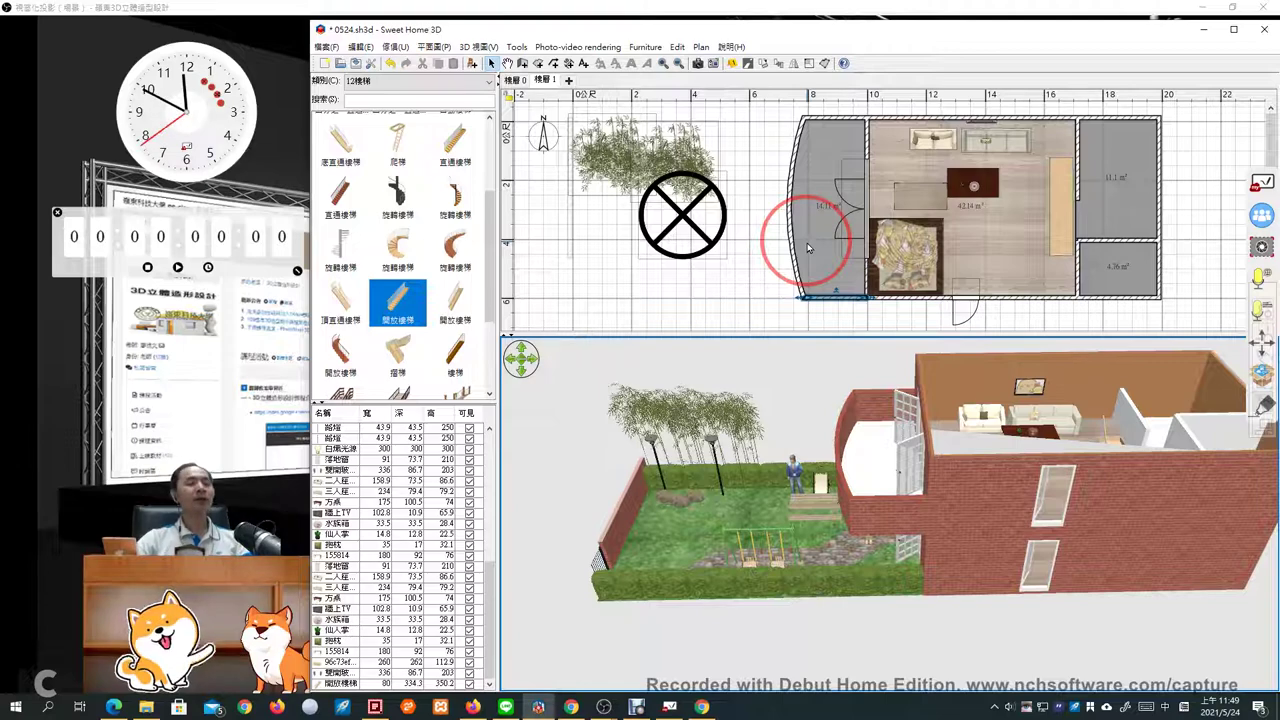
mouse_move(866, 480)
left_mouse_down()
mouse_move(939, 479)
mouse_move(929, 429)
mouse_move(866, 466)
mouse_move(866, 489)
left_mouse_up()
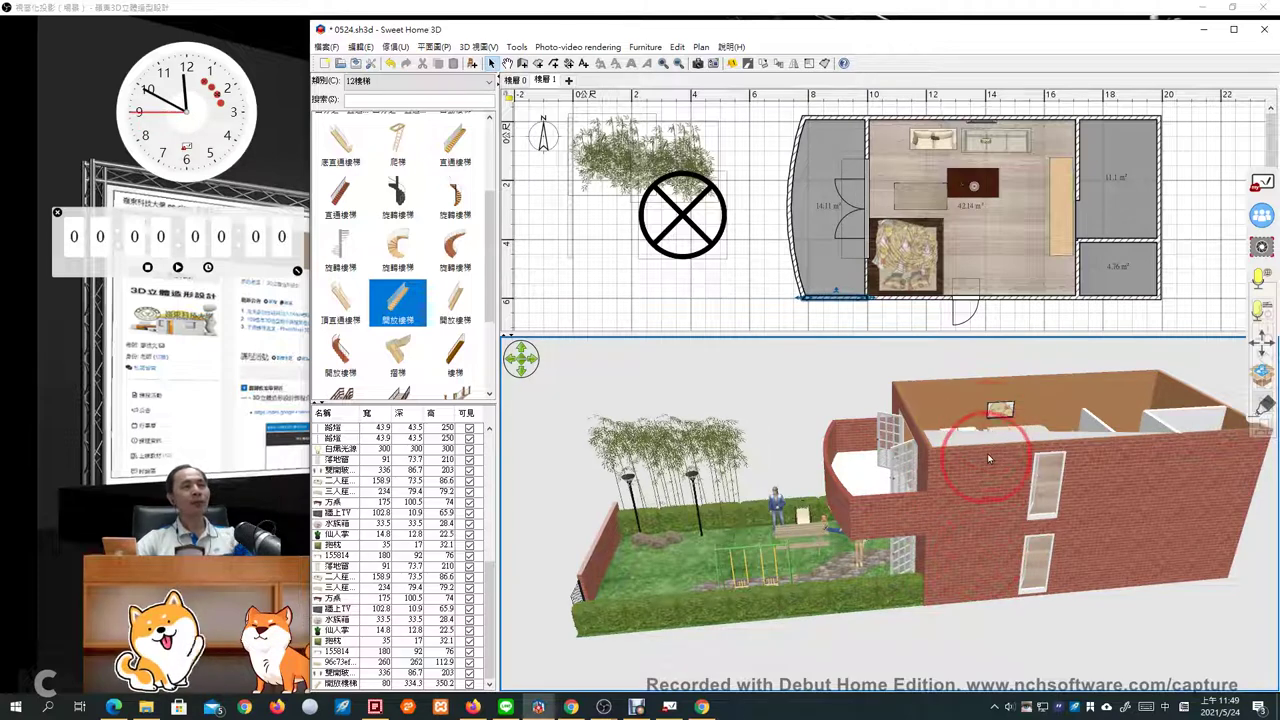
left_click_drag(987, 451, 989, 446)
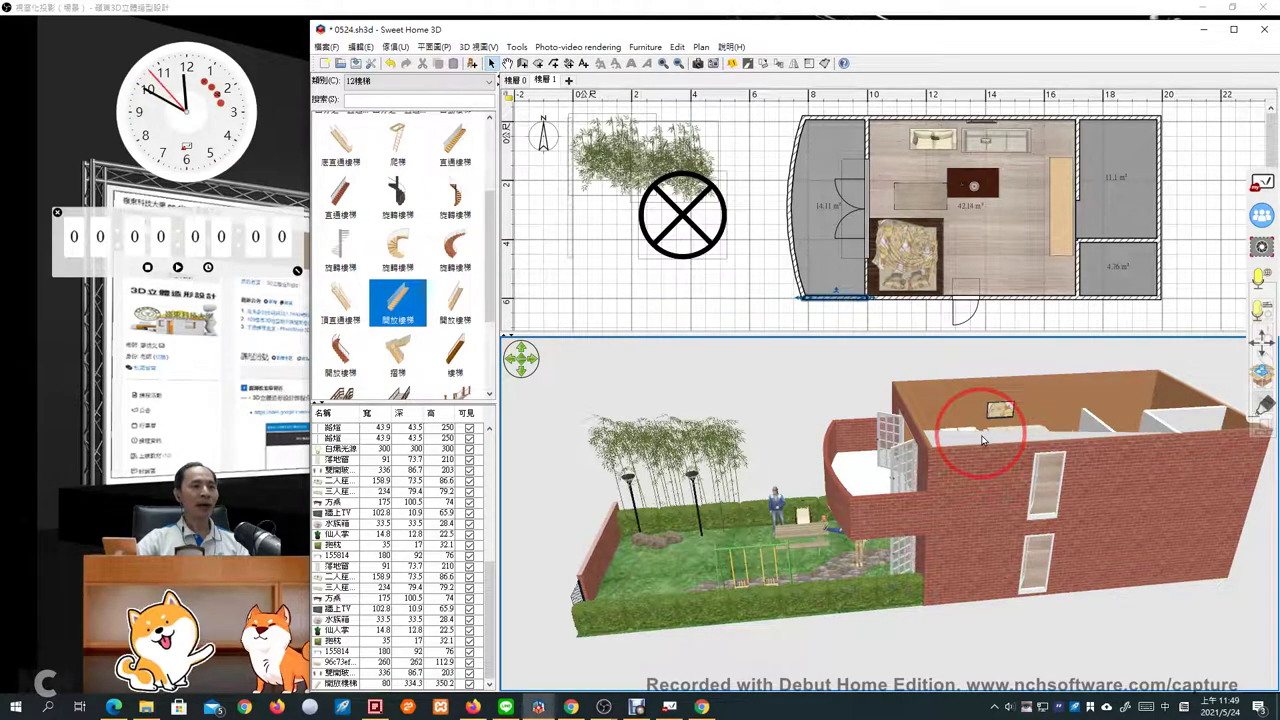
left_click_drag(965, 518, 1019, 493)
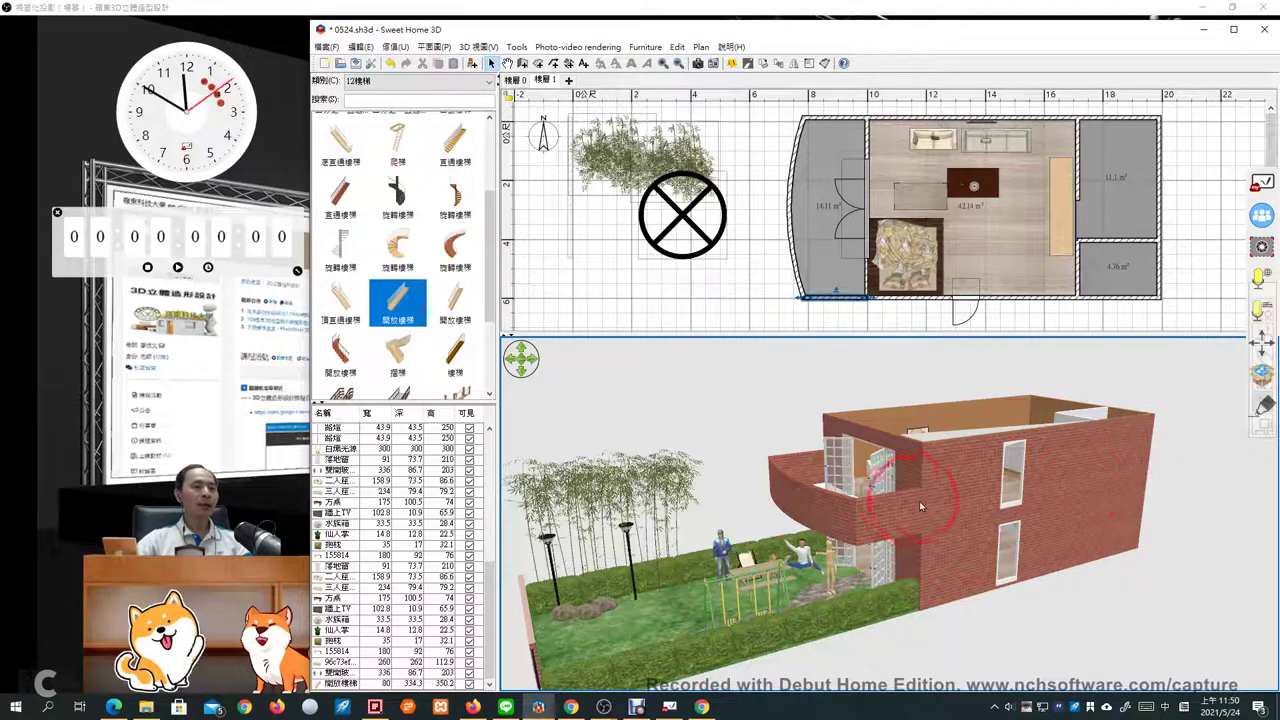
left_click_drag(921, 506, 884, 335)
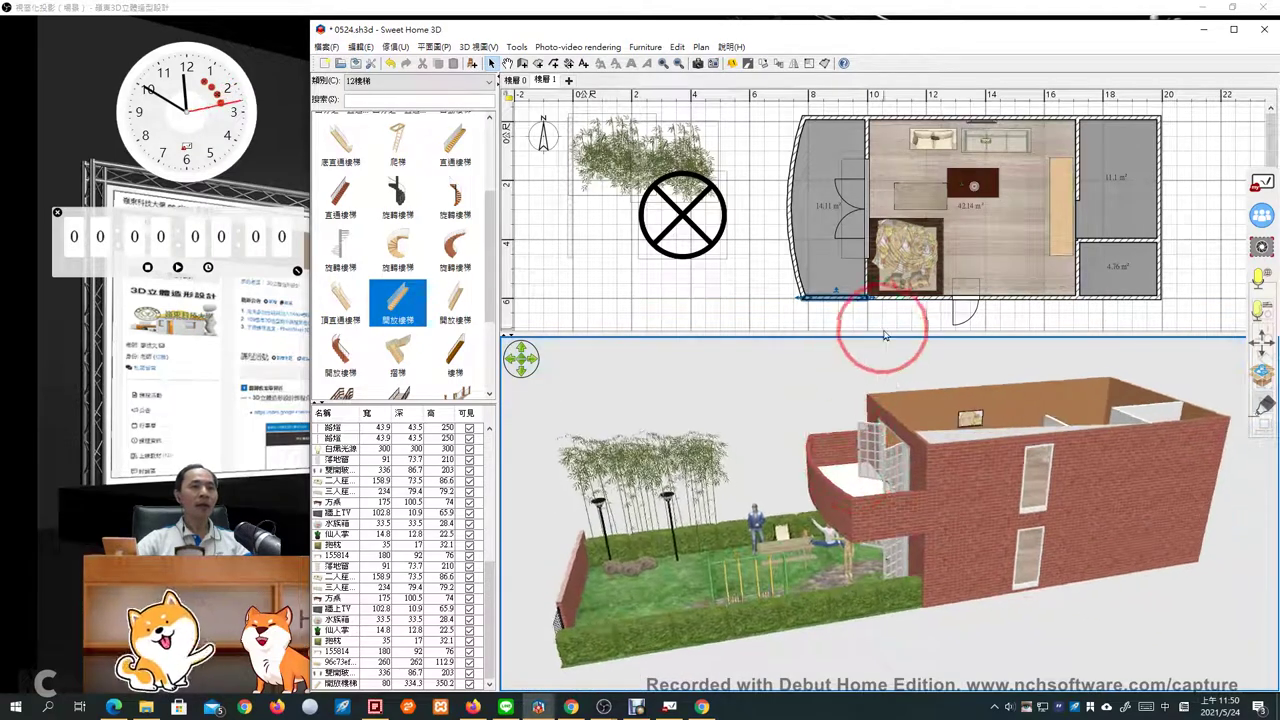
left_click(813, 237)
left_click_drag(880, 470, 834, 404)
right_click(795, 400)
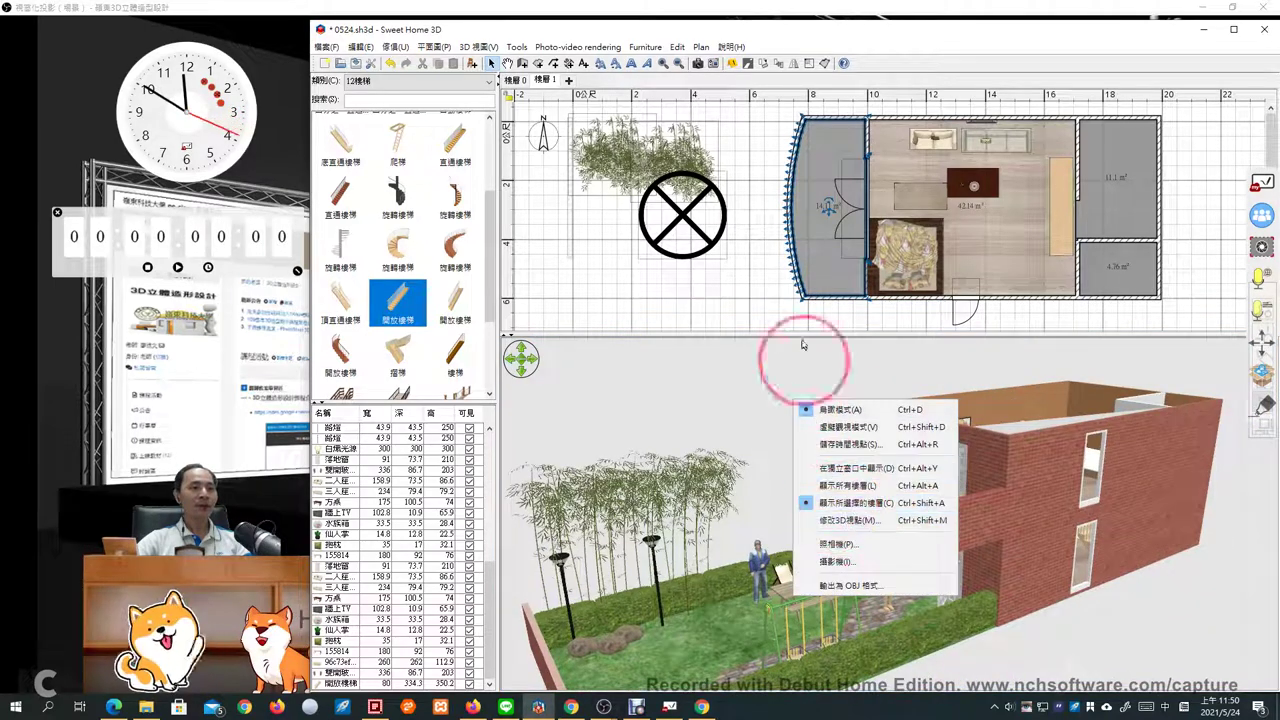
left_click(826, 249)
double_click(826, 249)
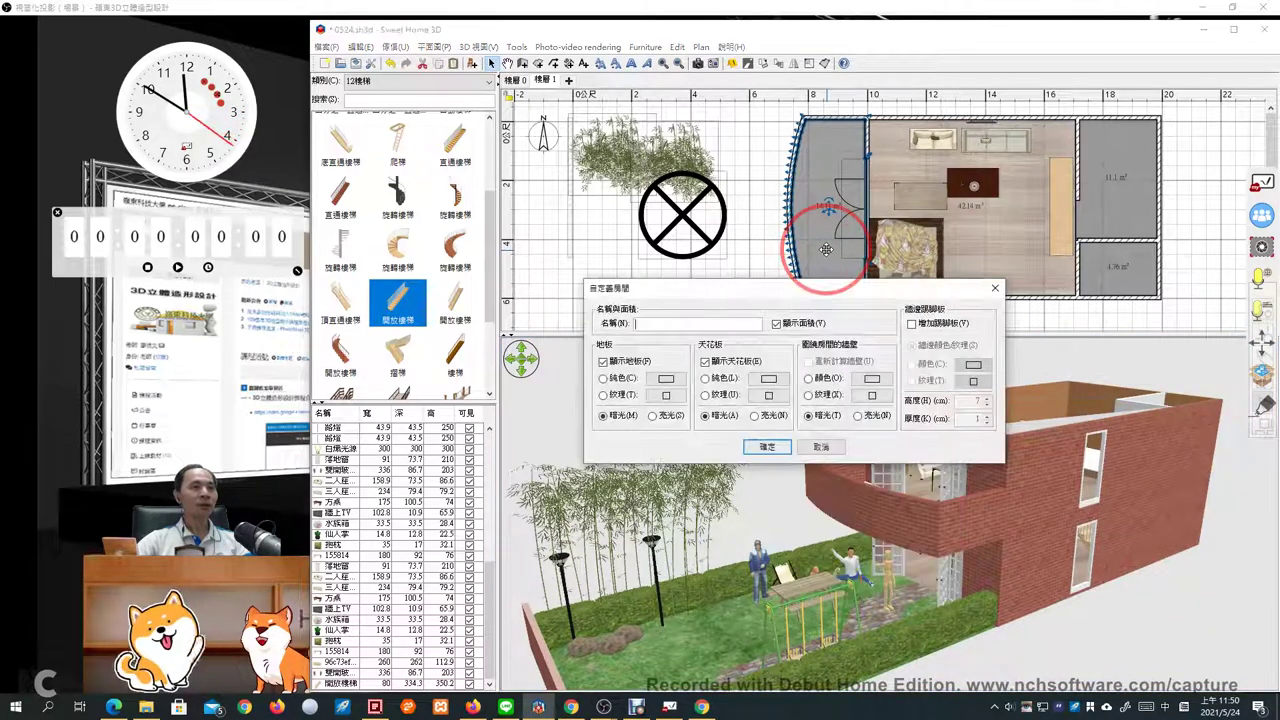
left_click(809, 449)
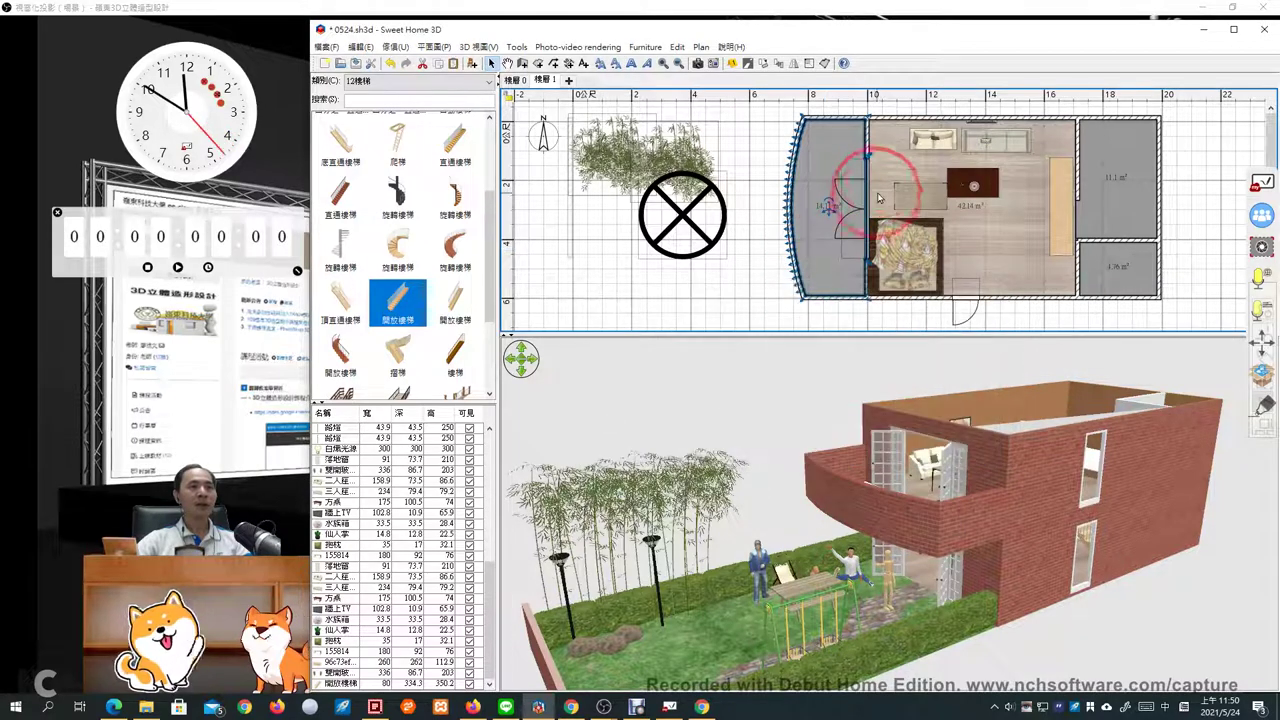
Examine the large upper room, the brick balcony and the house's exterior walls in 3D from several sides
left_click(881, 173)
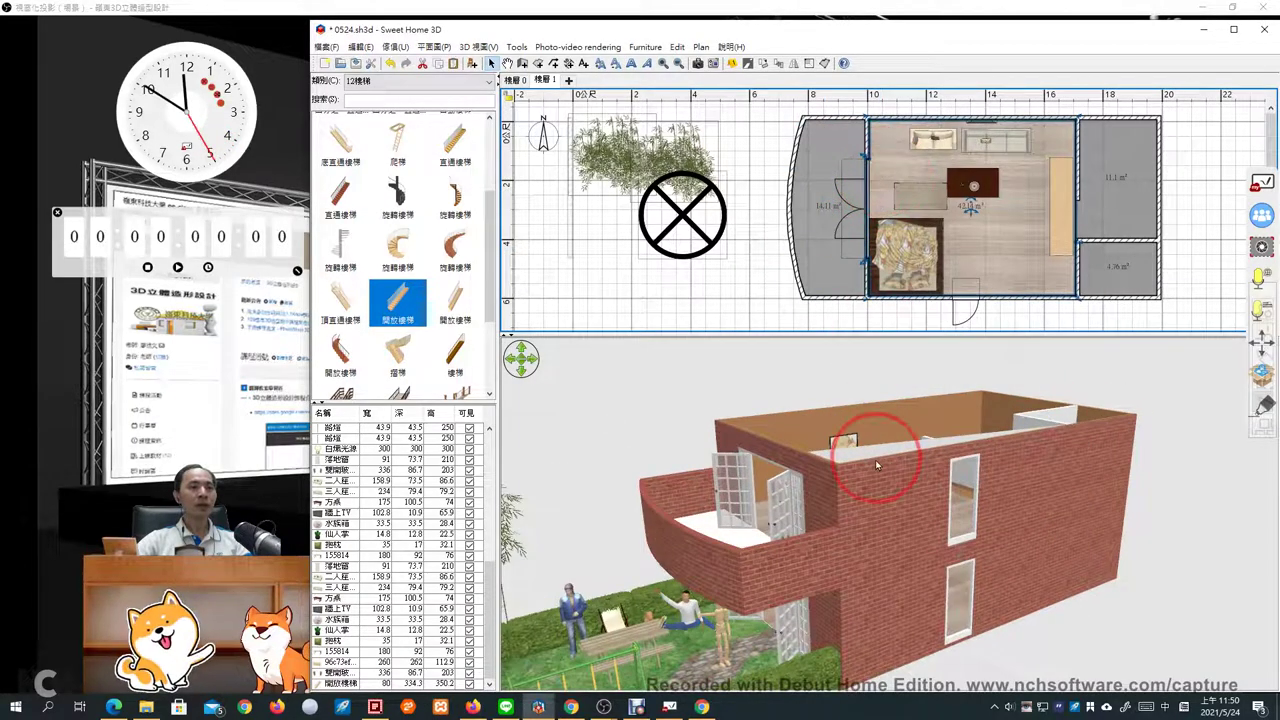
left_click_drag(916, 486, 982, 435)
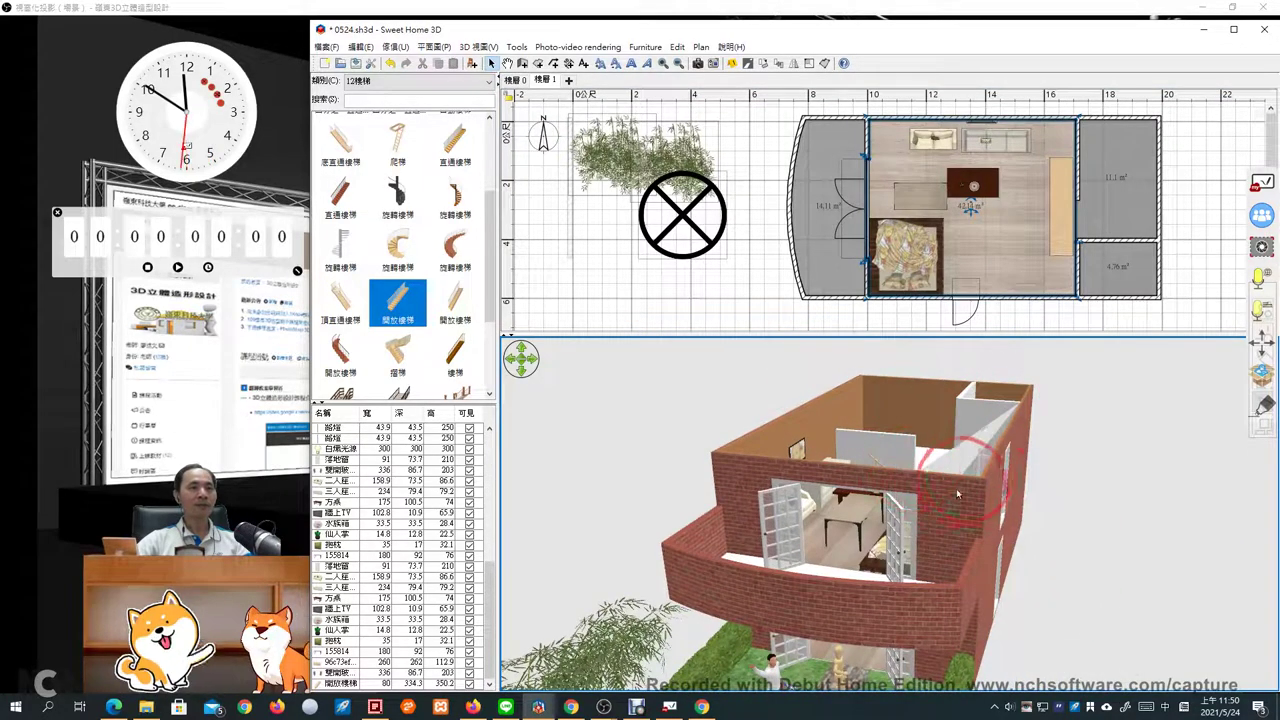
left_click_drag(943, 549, 1198, 562)
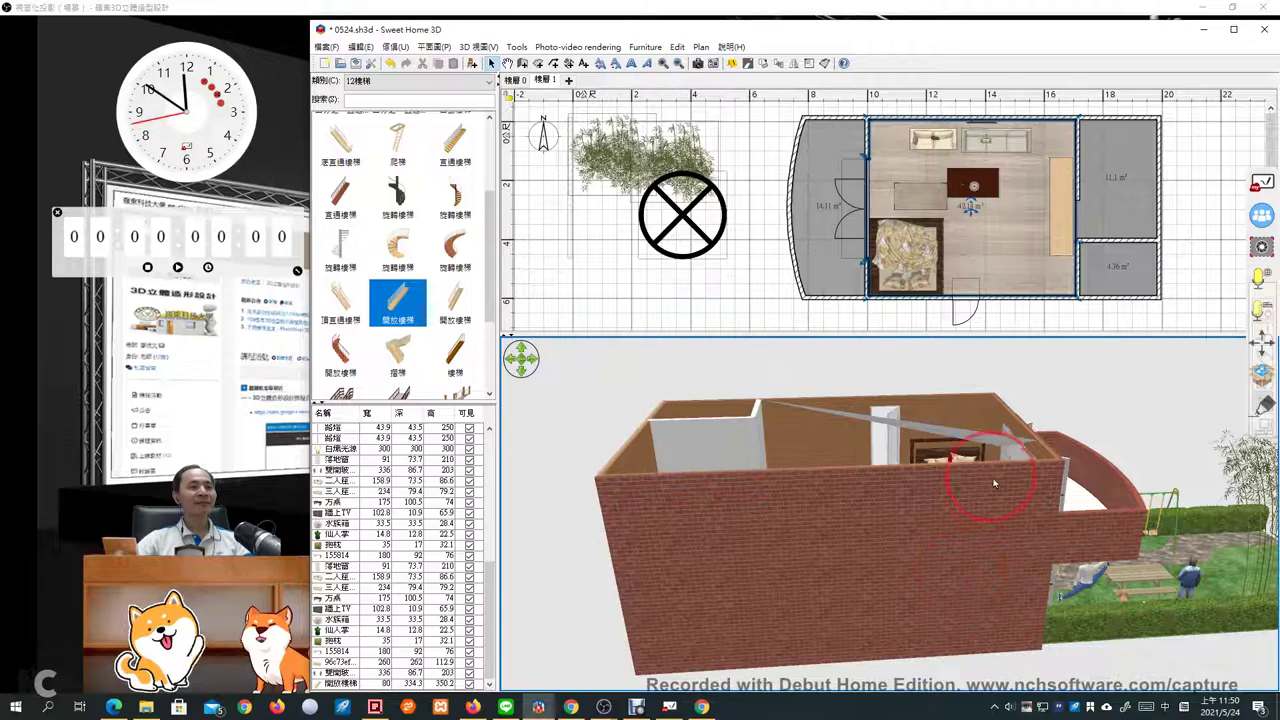
left_click_drag(993, 484, 931, 430)
mouse_move(896, 516)
left_mouse_down()
mouse_move(609, 520)
mouse_move(678, 472)
mouse_move(710, 499)
mouse_move(680, 440)
mouse_move(698, 476)
mouse_move(757, 400)
mouse_move(806, 386)
mouse_move(637, 498)
mouse_move(755, 525)
left_mouse_up()
mouse_move(810, 410)
left_mouse_down()
mouse_move(782, 440)
mouse_move(760, 520)
left_mouse_up()
left_click(788, 638)
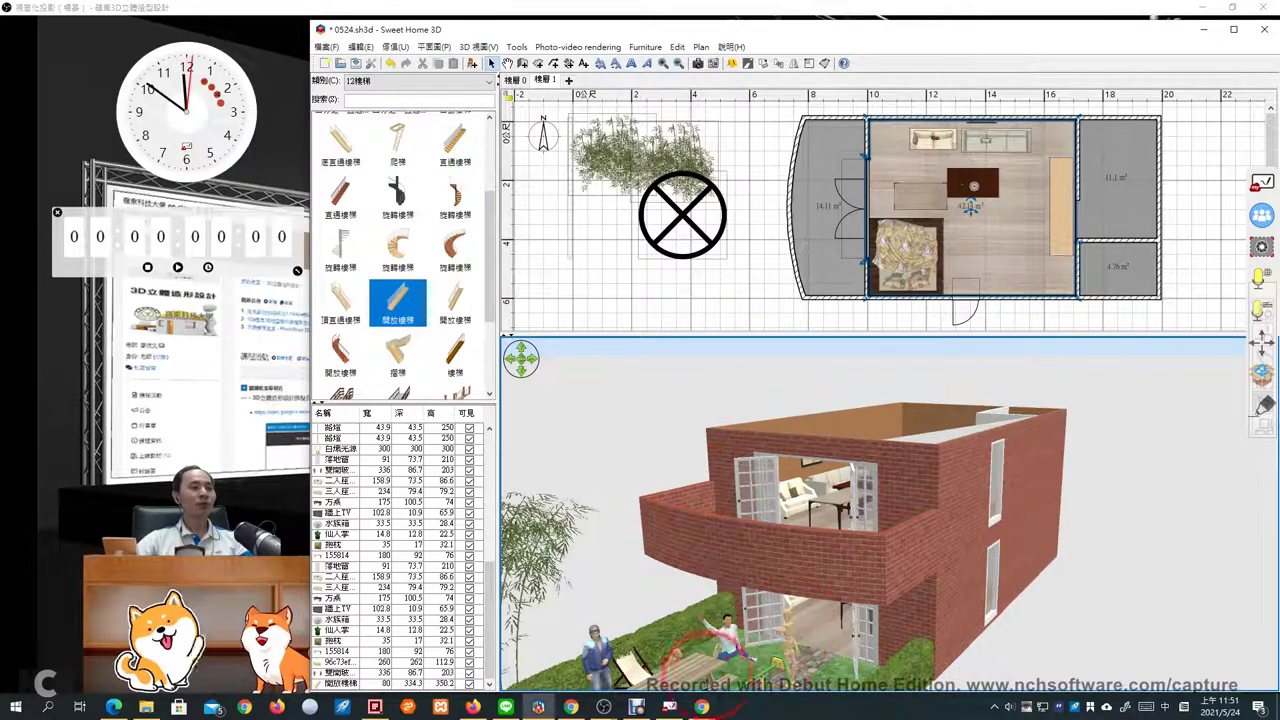
Switch to Chrome to check the Google Meet chat and the Slido question wall, and return to Sweet Home 3D
left_click(571, 707)
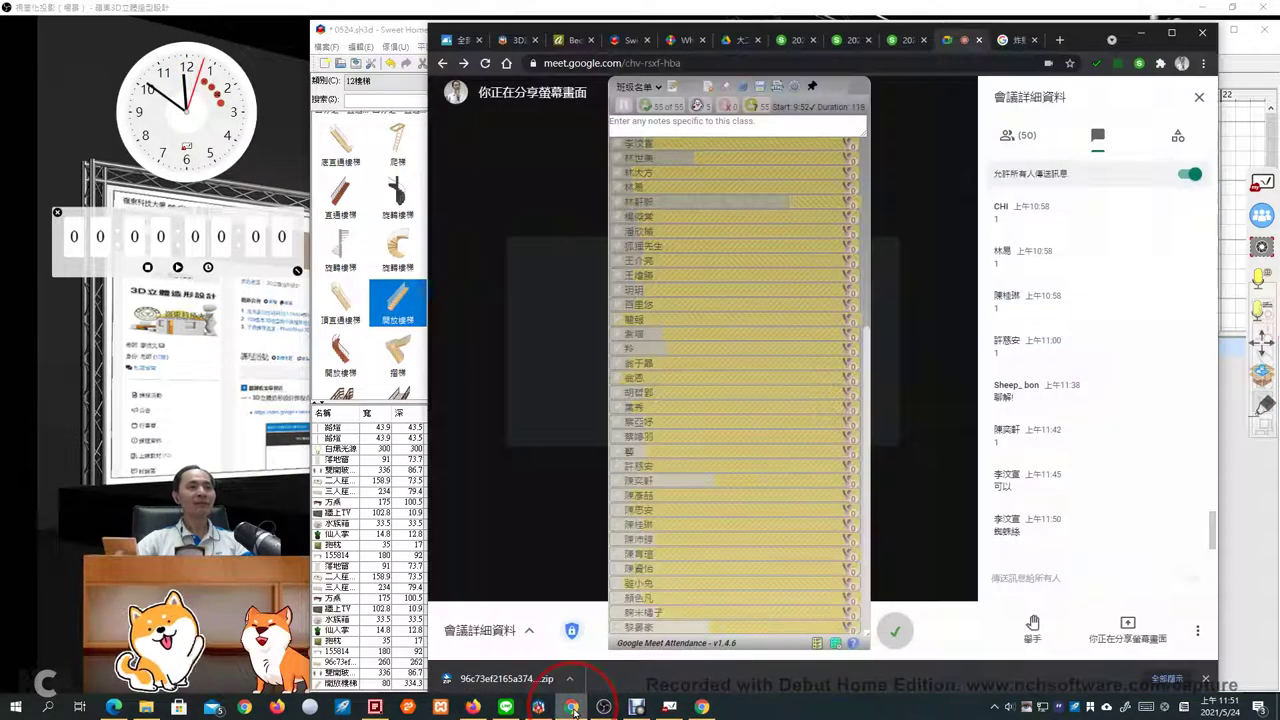
left_click(758, 442)
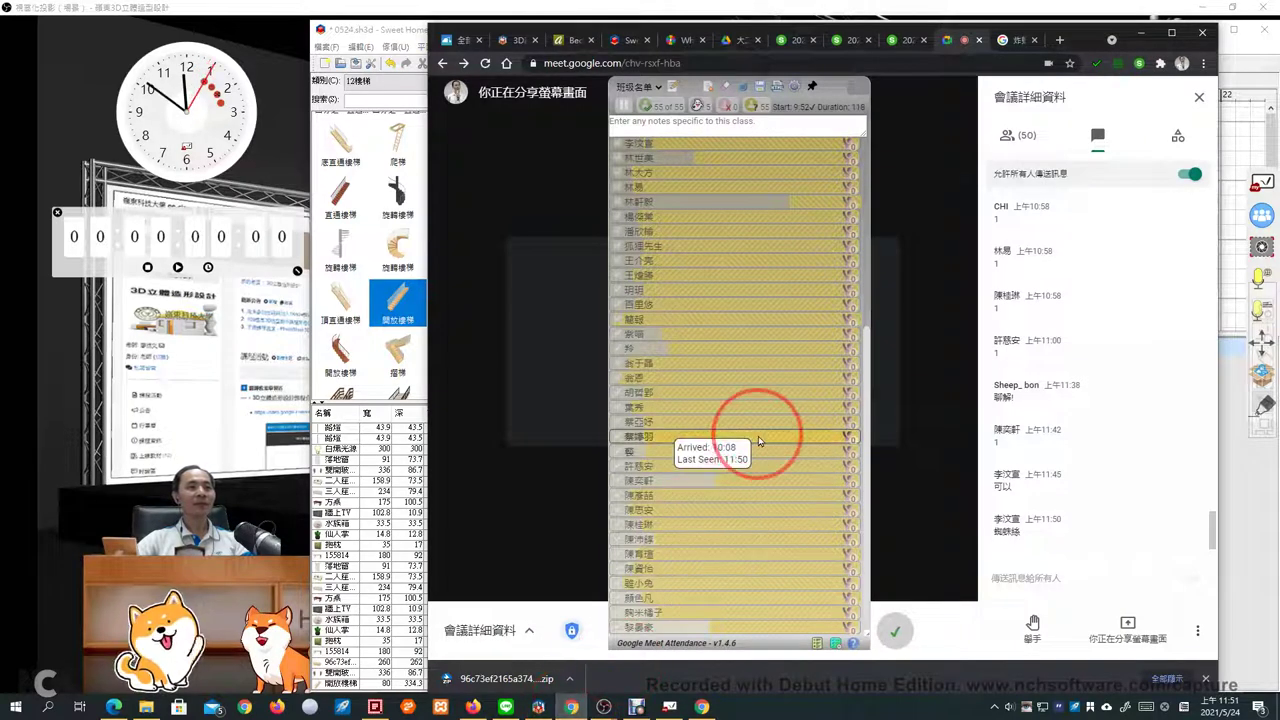
left_click(1017, 533)
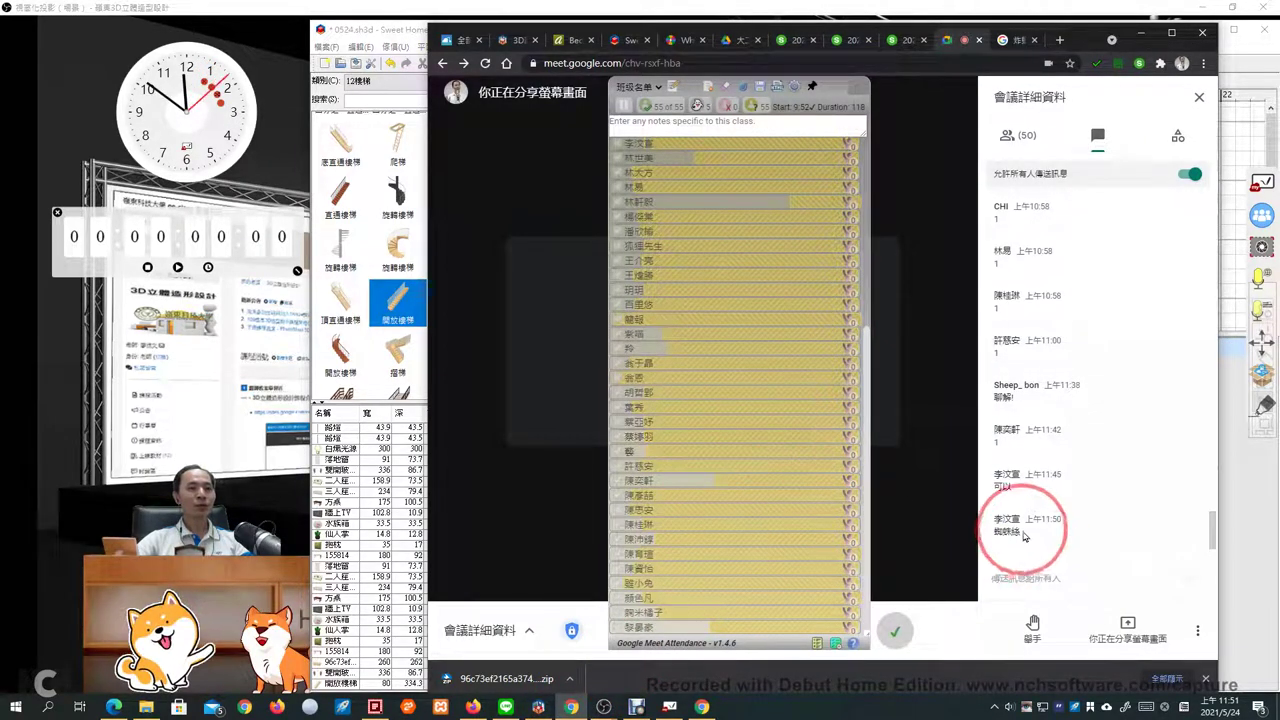
double_click(1017, 533)
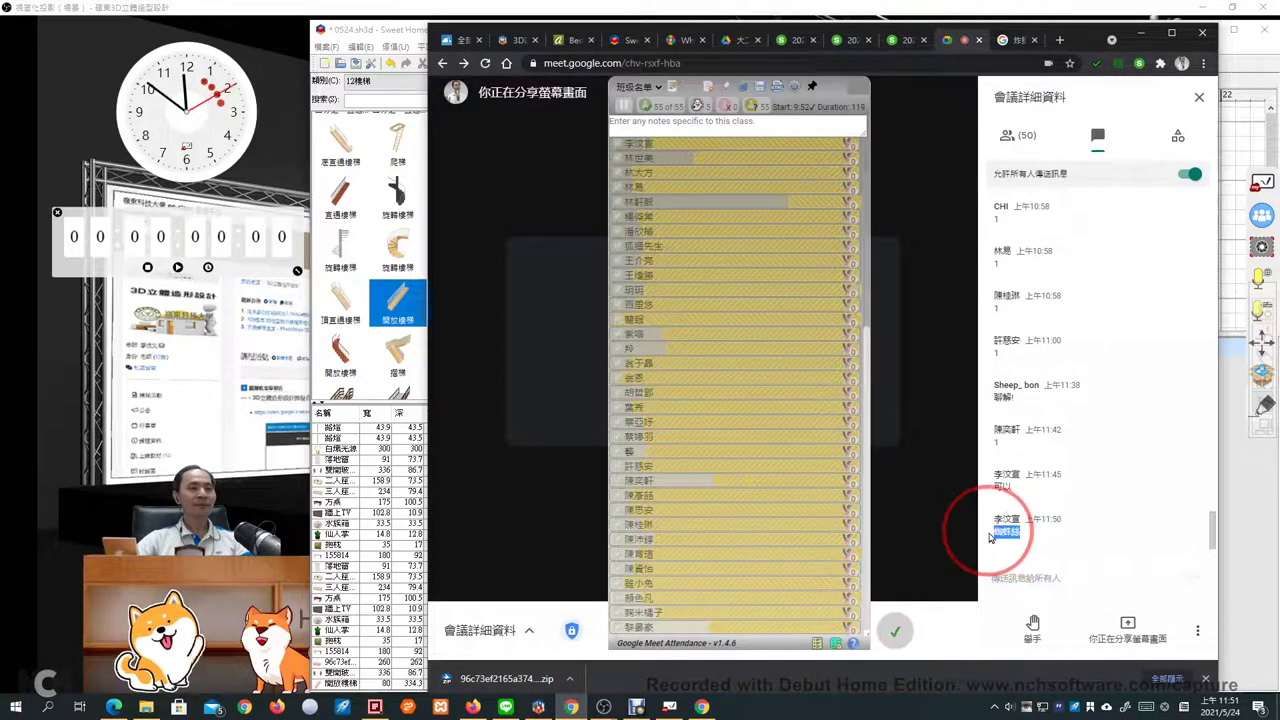
left_click(1040, 535)
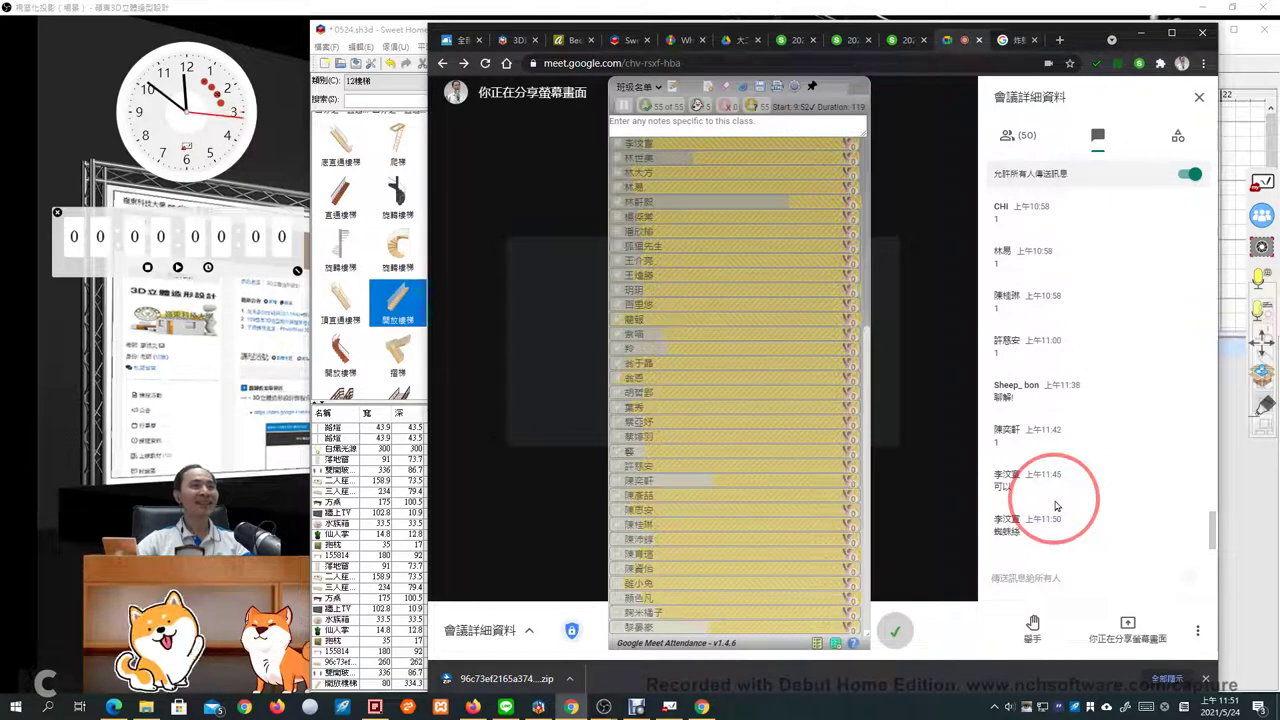
left_click(909, 40)
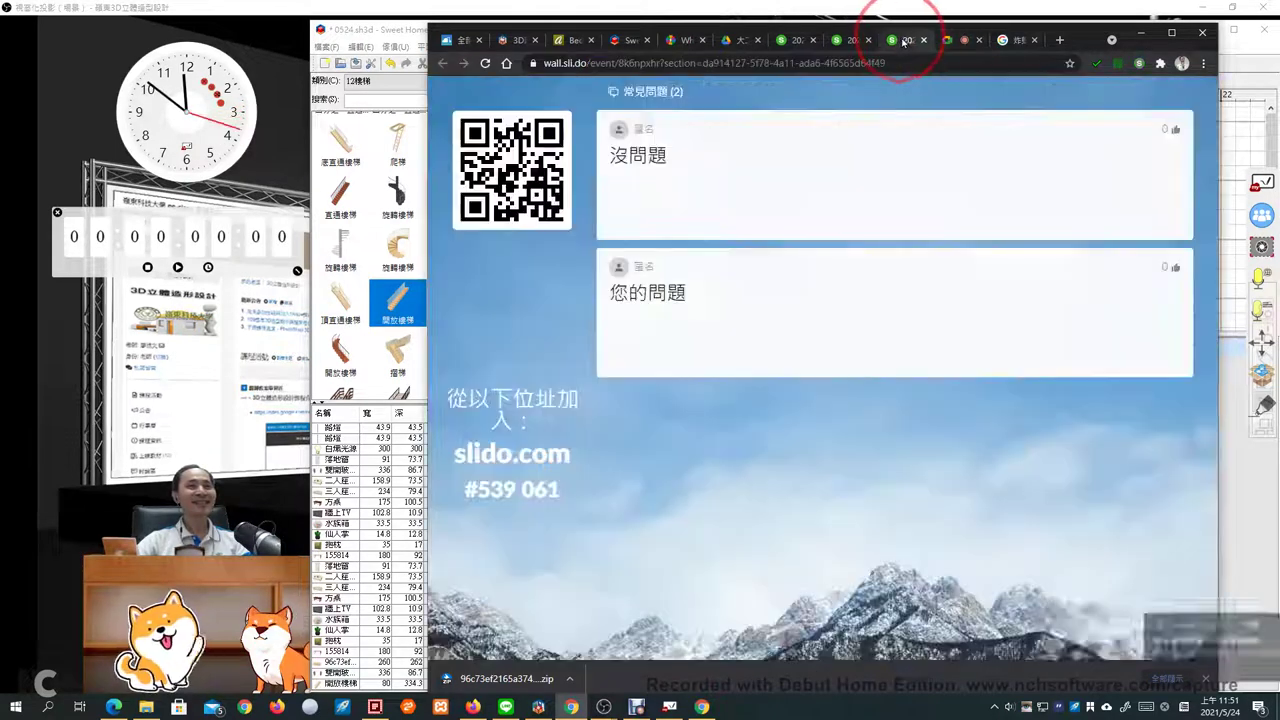
left_click(955, 40)
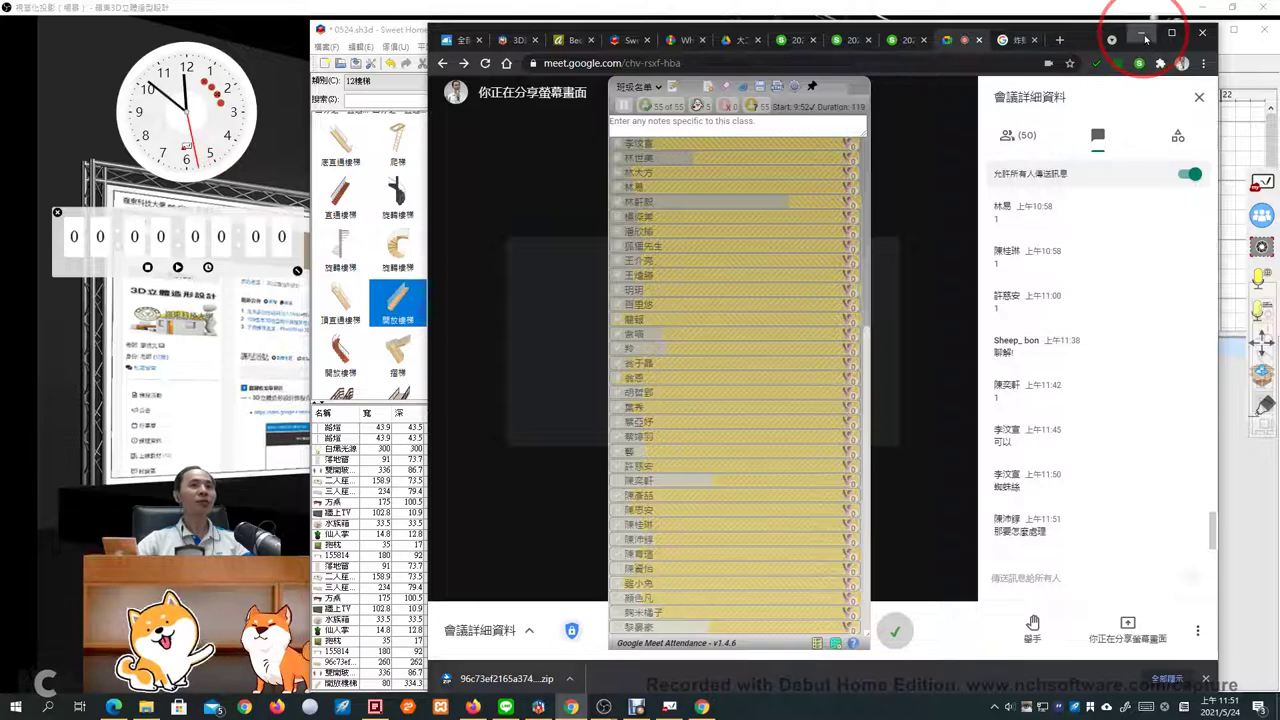
left_click(1146, 38)
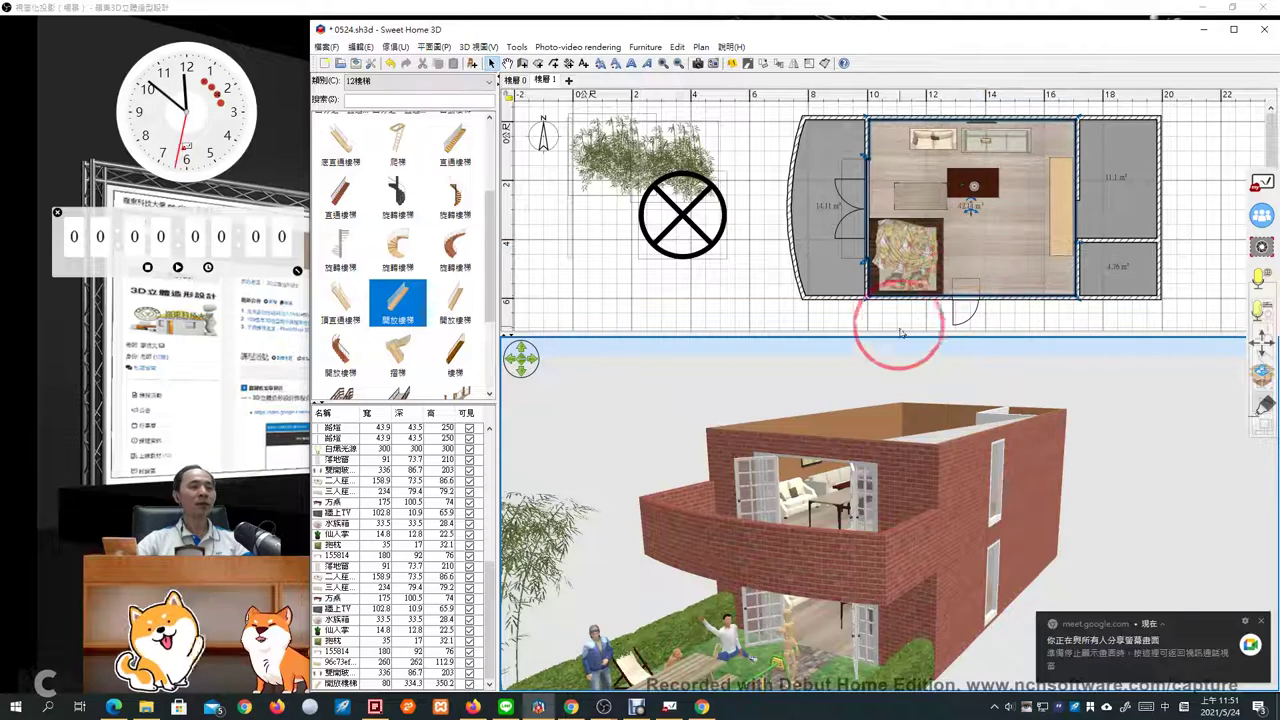
scroll(929, 514, "up", 5)
left_click_drag(927, 546, 897, 516)
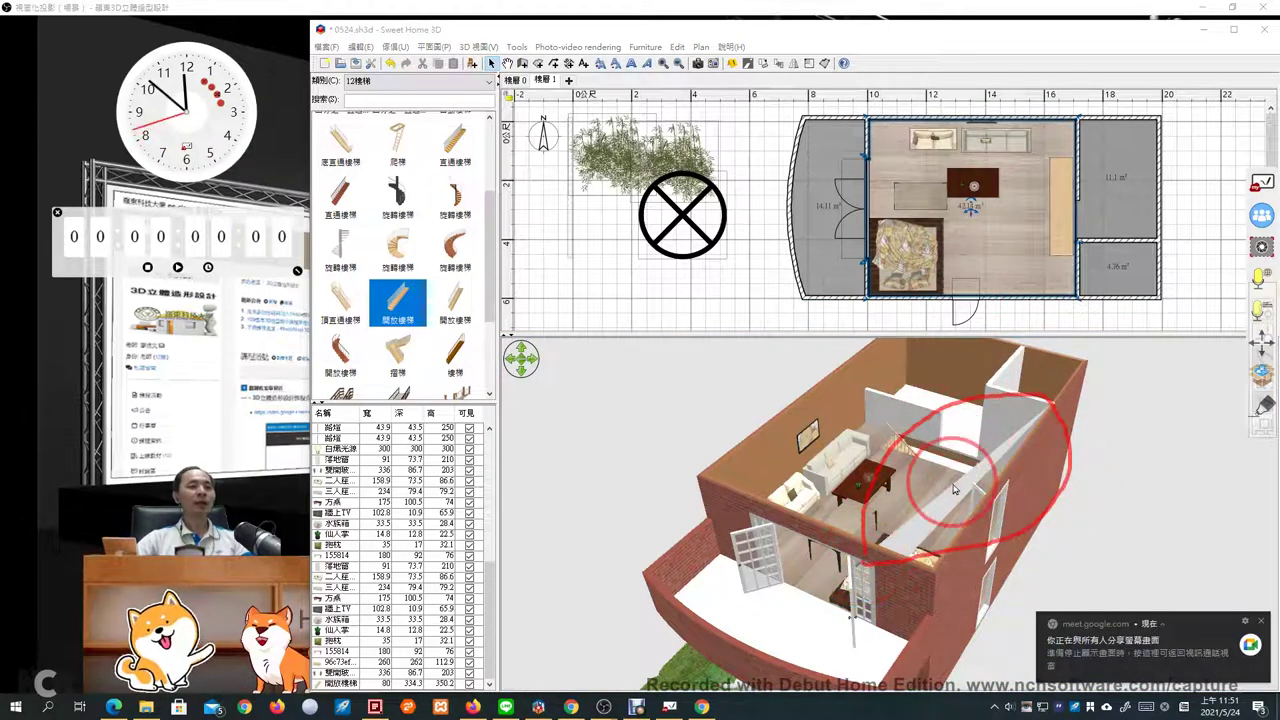
left_click_drag(997, 270, 1040, 186)
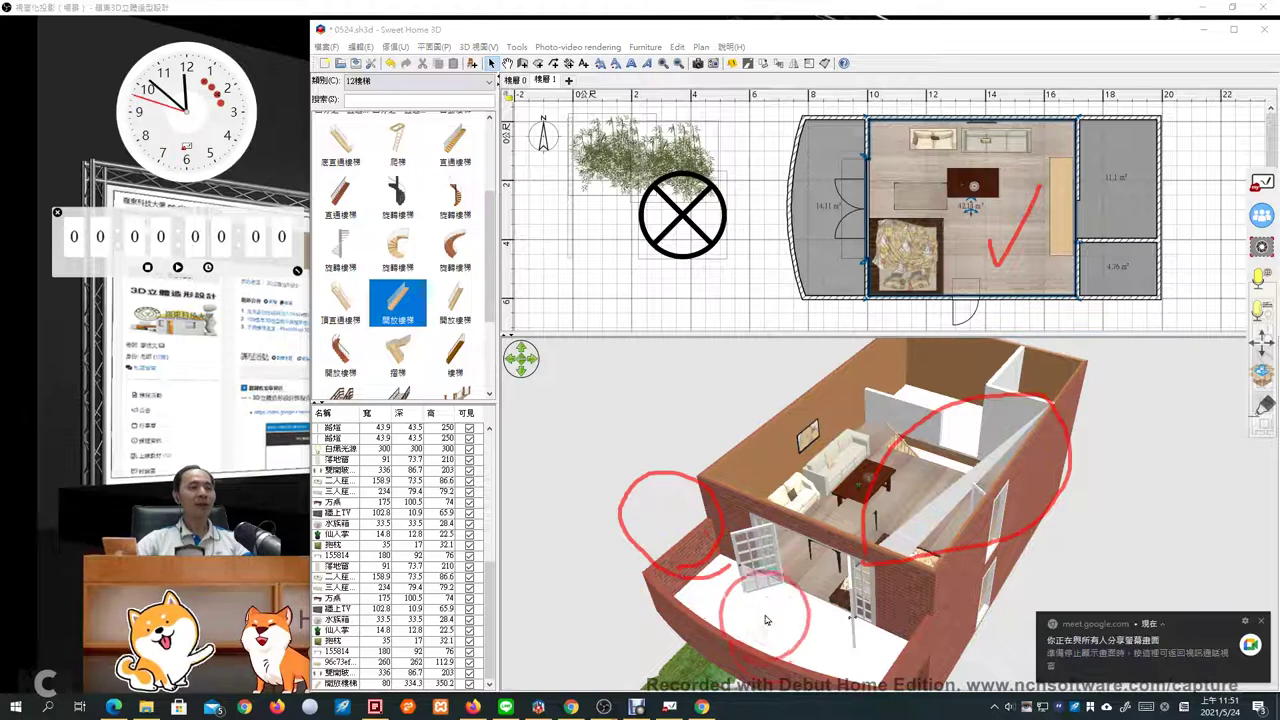
mouse_move(763, 614)
left_mouse_down()
mouse_move(775, 644)
mouse_move(805, 600)
left_mouse_up()
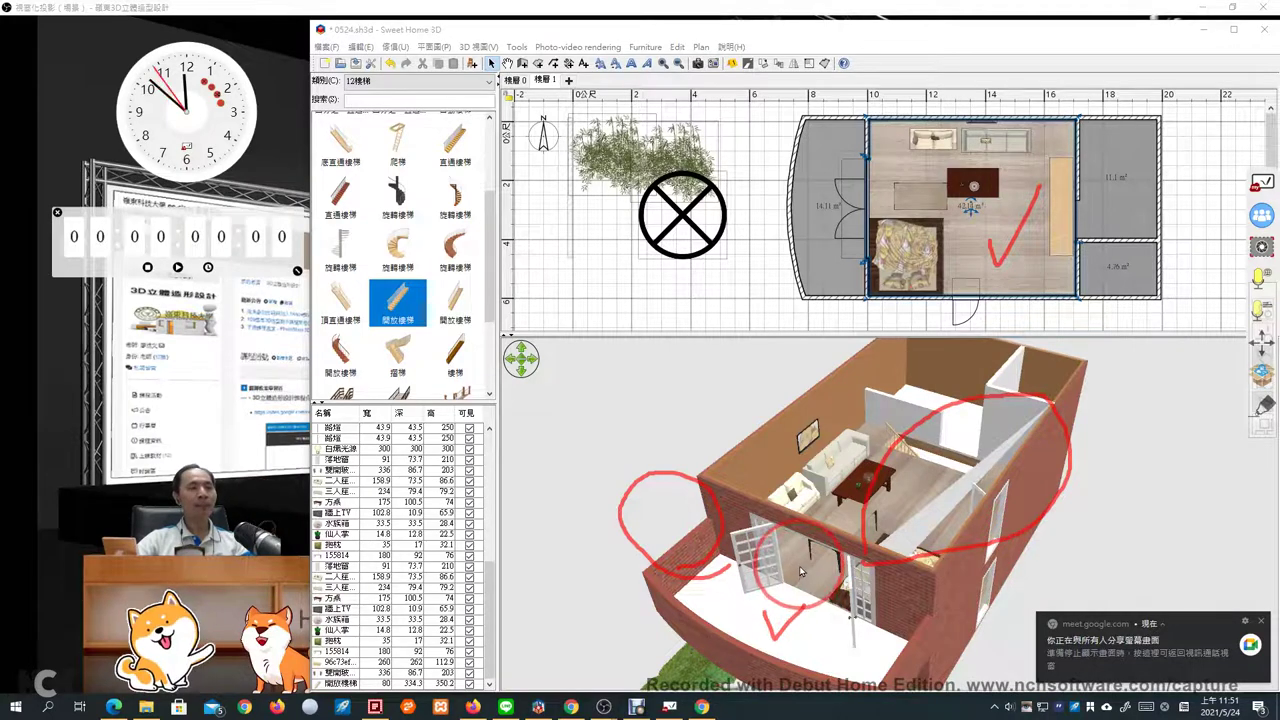
mouse_move(915, 488)
left_mouse_down()
mouse_move(924, 515)
mouse_move(958, 466)
left_mouse_up()
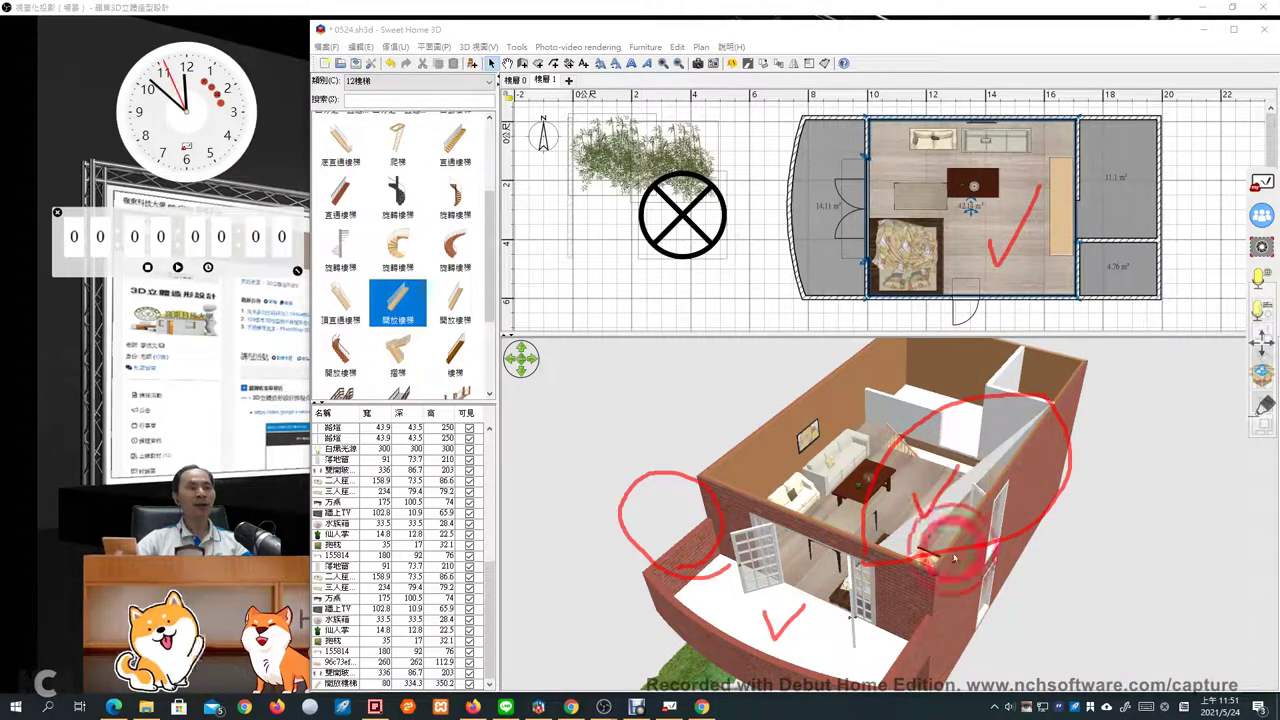
key("Escape")
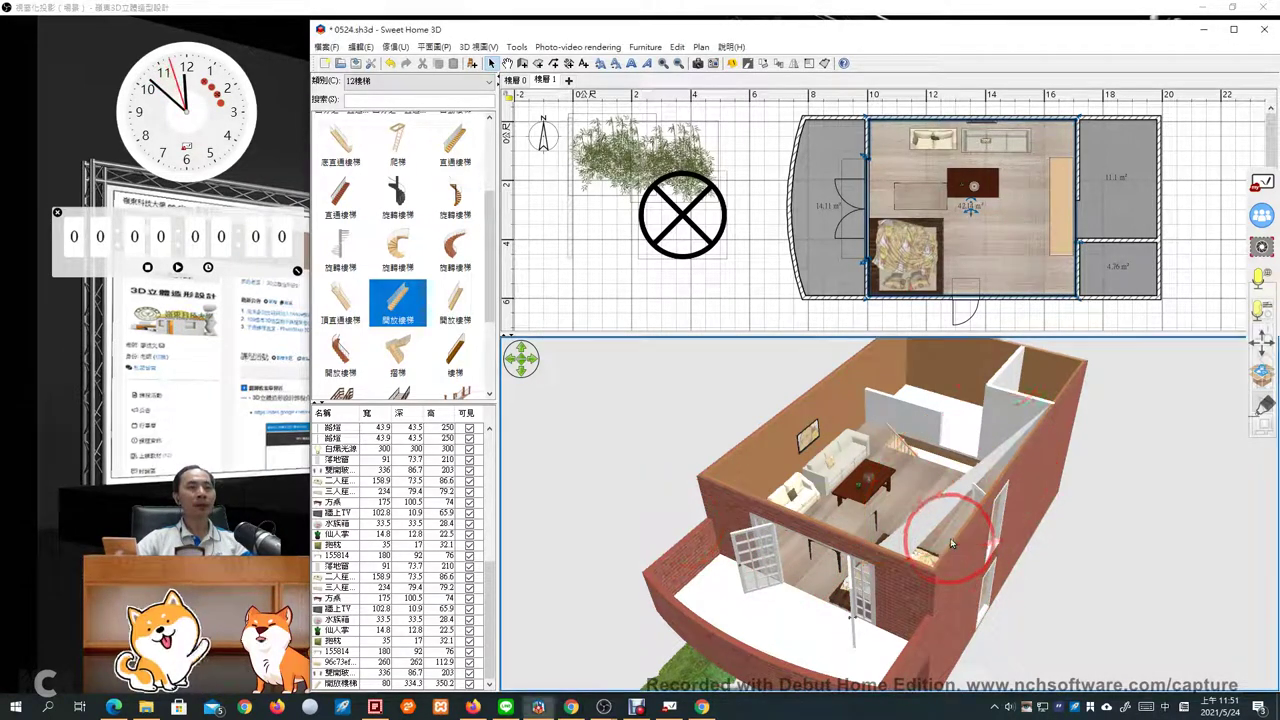
Open the room settings of the large wood-floored room on level 樓層 1 and examine the show-ceiling option (顯示天花板)
left_click(998, 243)
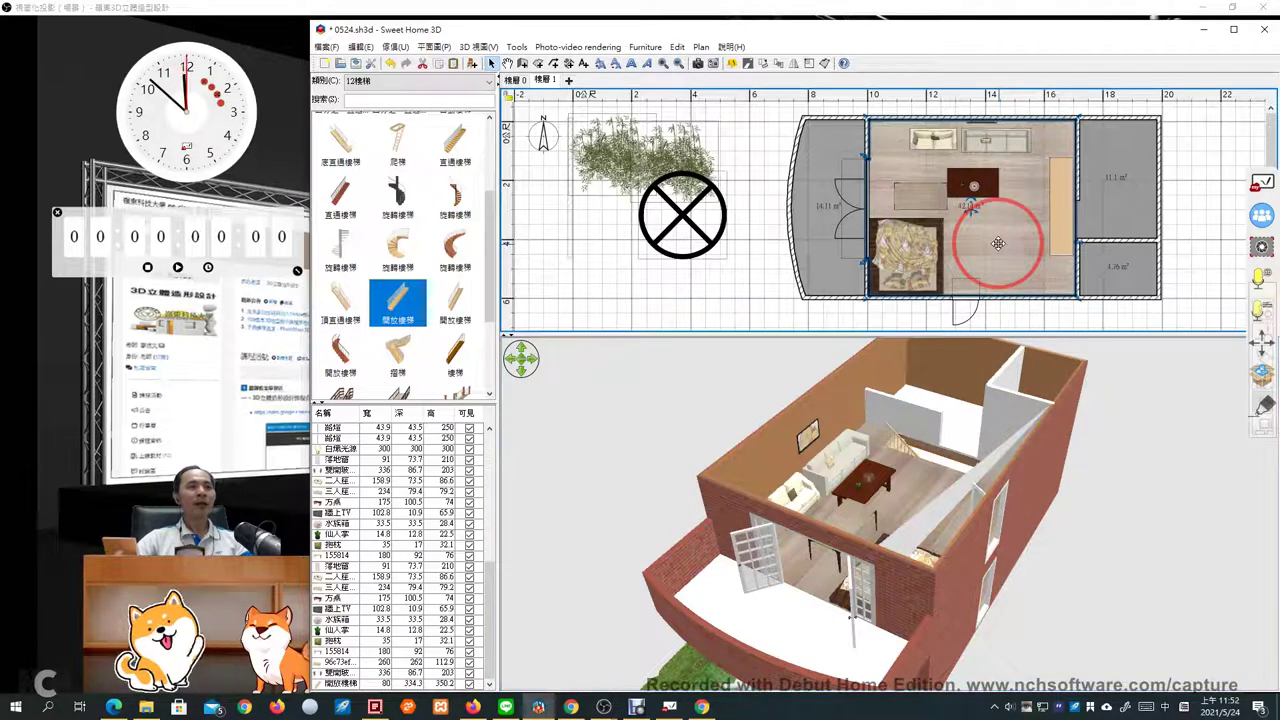
double_click(998, 243)
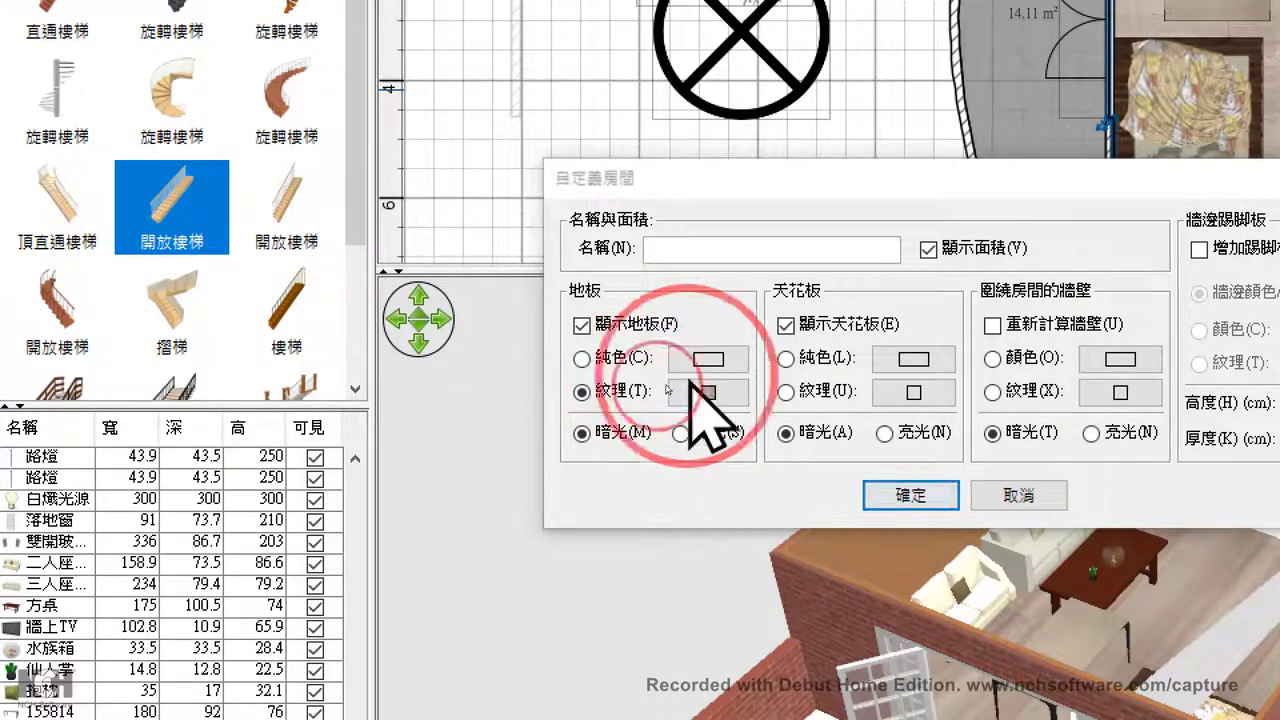
mouse_move(930, 312)
left_mouse_down()
mouse_move(842, 353)
mouse_move(760, 310)
left_mouse_up()
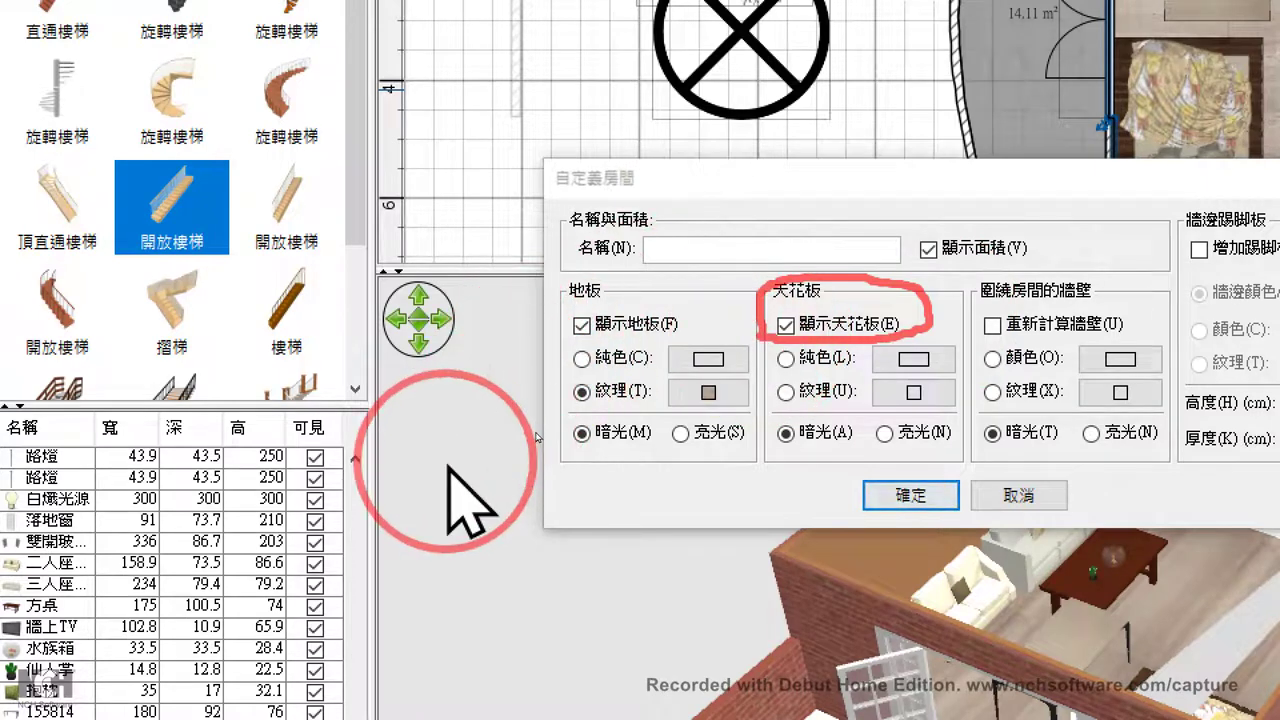
mouse_move(448, 462)
left_mouse_down()
mouse_move(560, 243)
mouse_move(517, 267)
mouse_move(553, 255)
left_mouse_up()
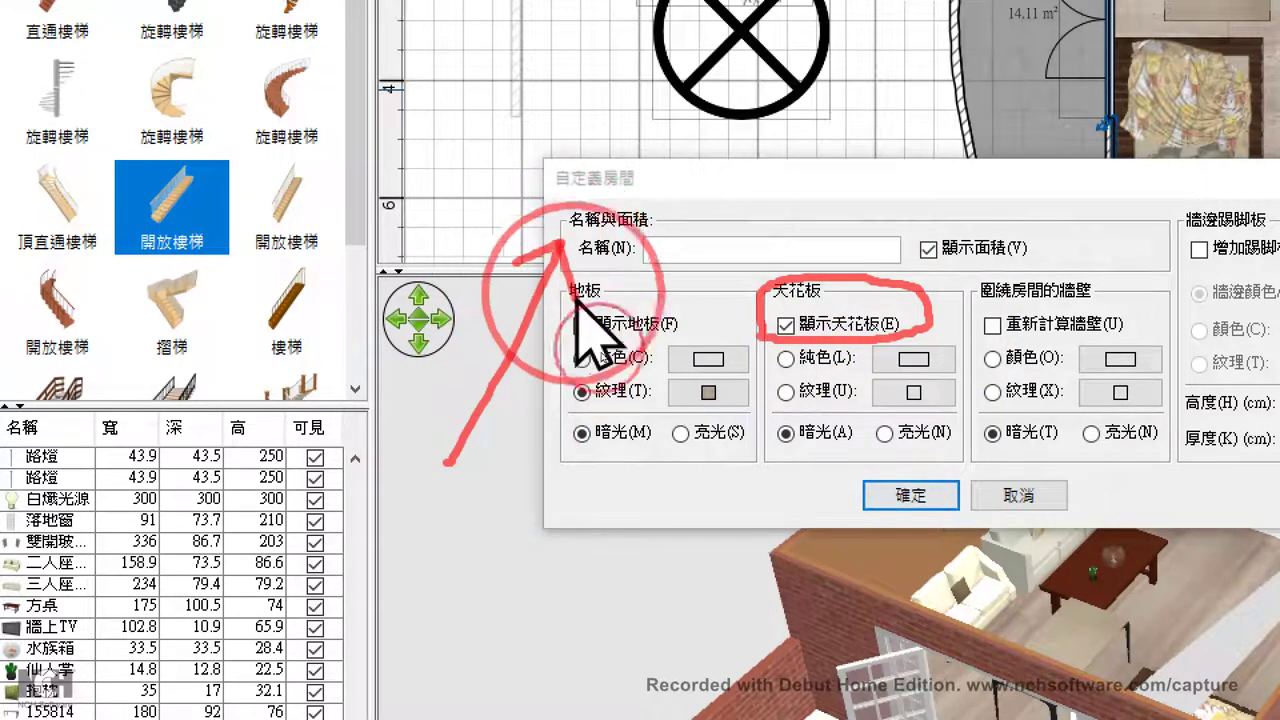
left_click_drag(578, 303, 557, 248)
mouse_move(490, 210)
left_mouse_down()
mouse_move(493, 100)
mouse_move(837, 100)
mouse_move(840, 215)
mouse_move(772, 235)
mouse_move(508, 234)
left_mouse_up()
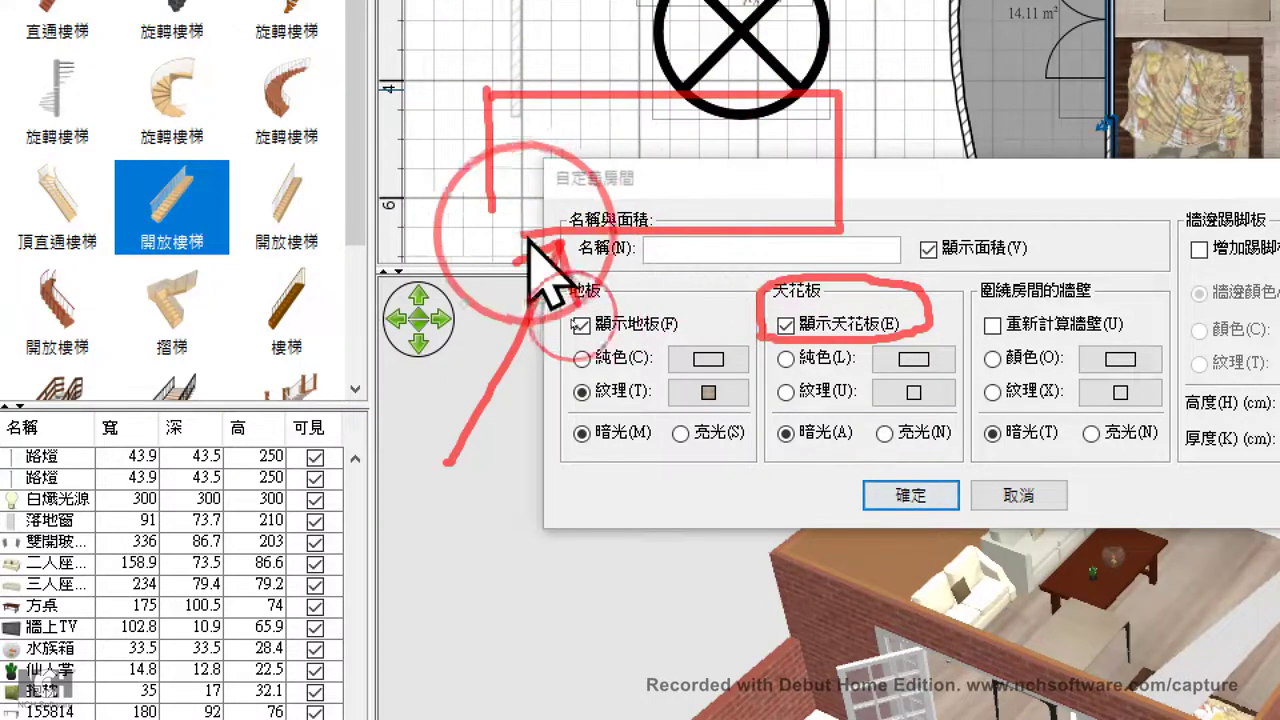